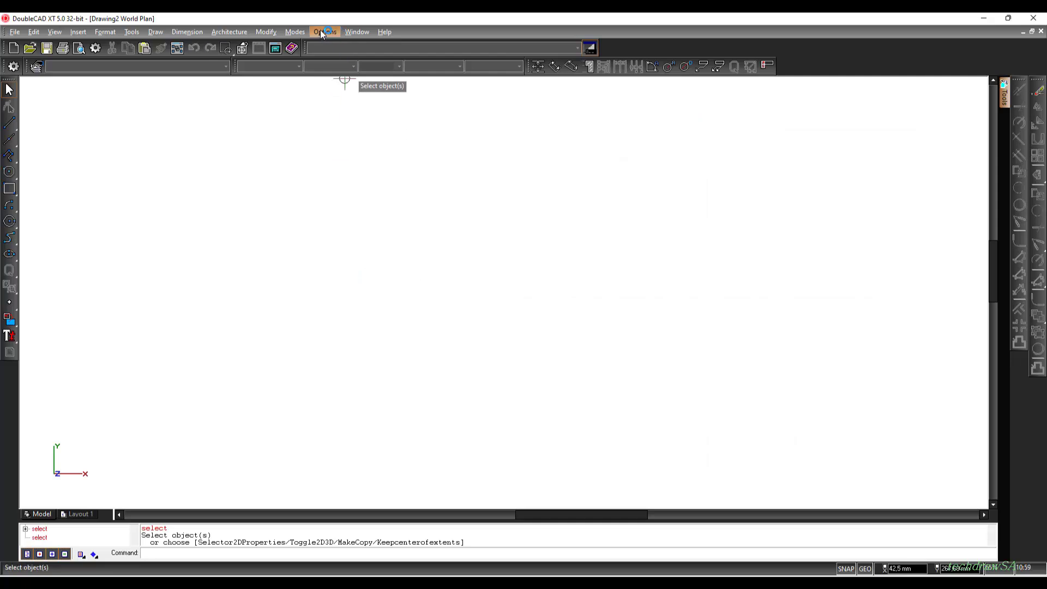
Step: Choose the Lines grid style and adjust the decimal precision of the metric space units in the drawing setup
{"action": "left_click", "coordinate": [323, 31]}
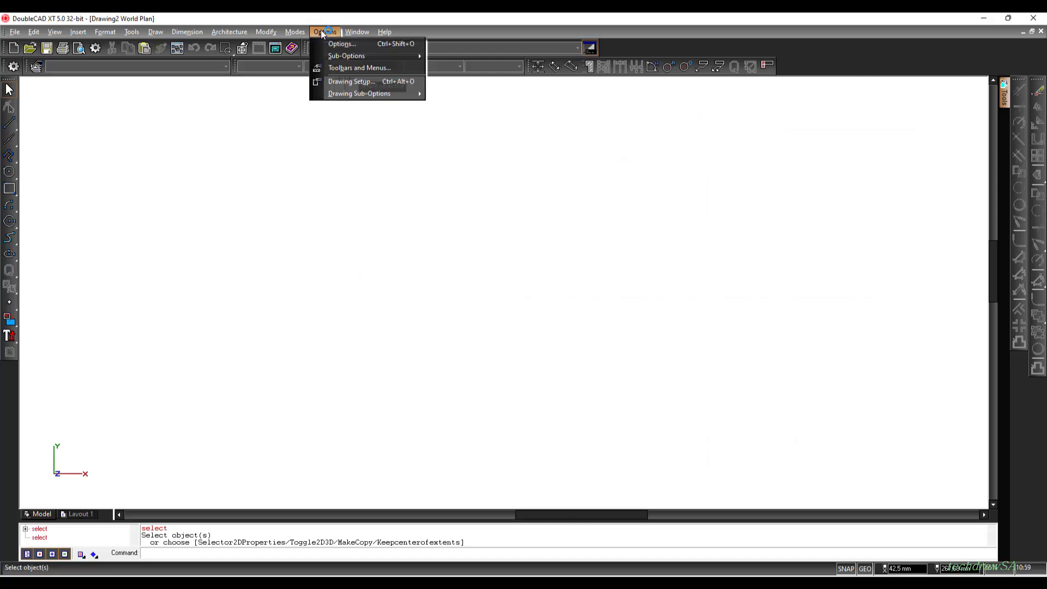
{"action": "left_click", "coordinate": [341, 82]}
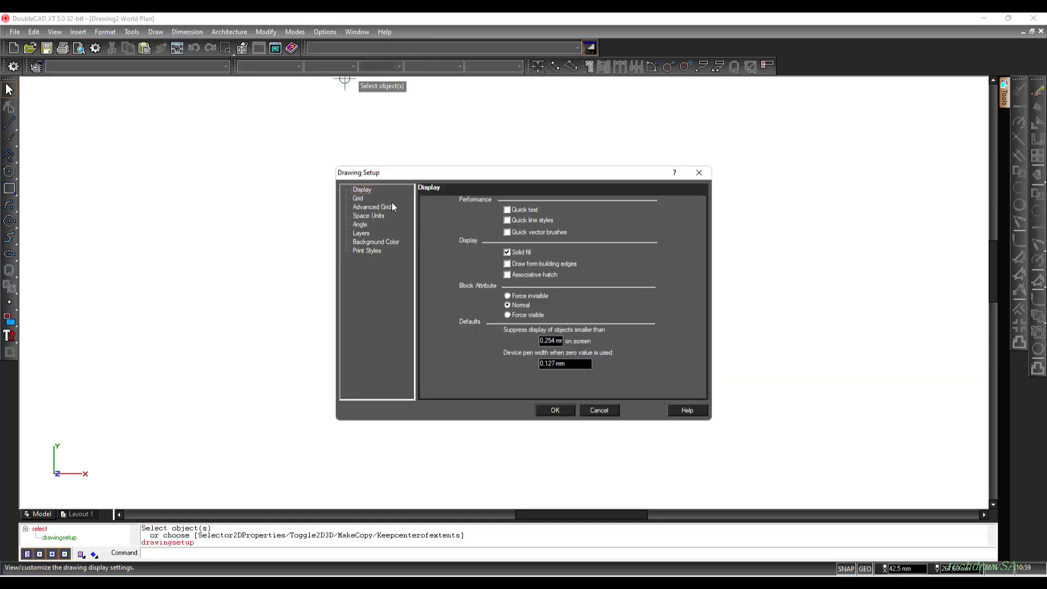
{"action": "left_click", "coordinate": [359, 198]}
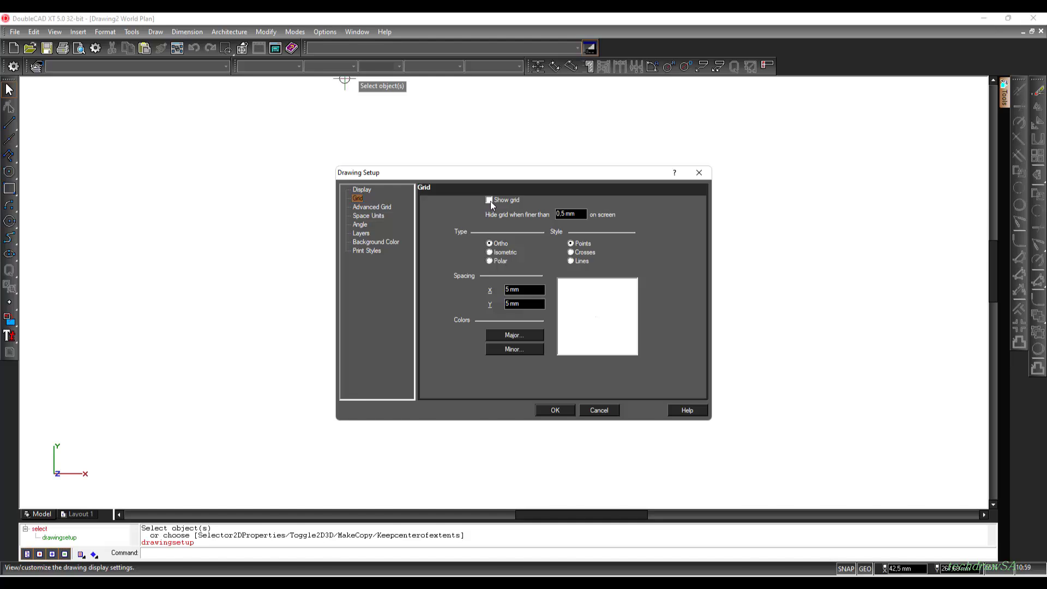
{"action": "left_click", "coordinate": [571, 261]}
{"action": "left_click", "coordinate": [389, 207]}
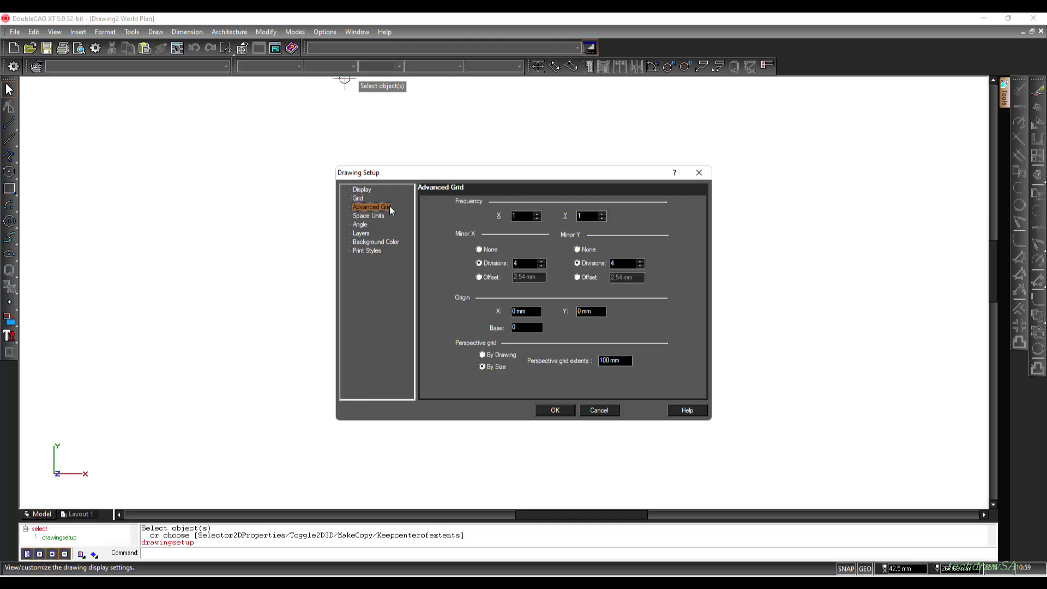
{"action": "left_click", "coordinate": [369, 216]}
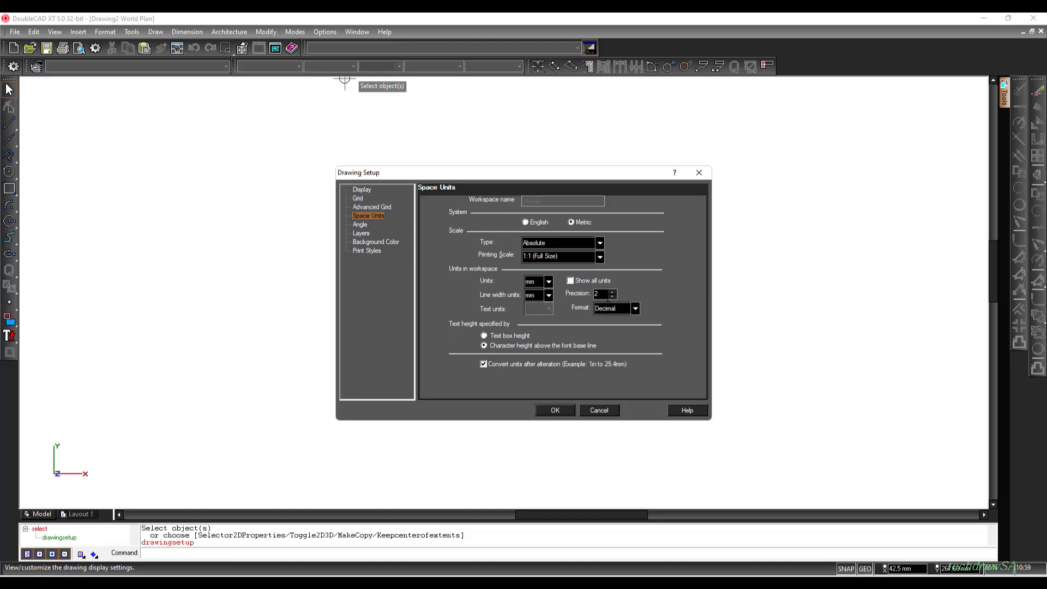
{"action": "left_click", "coordinate": [611, 296]}
Step: Create a new drawing layer named "Solid line"
{"action": "left_click", "coordinate": [361, 233]}
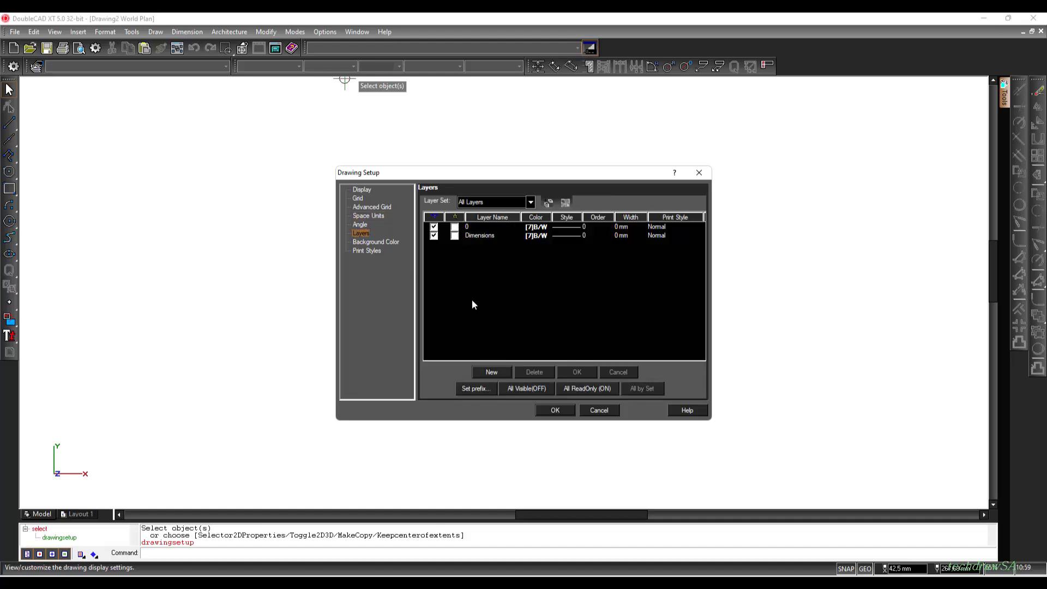
{"action": "left_click", "coordinate": [491, 372]}
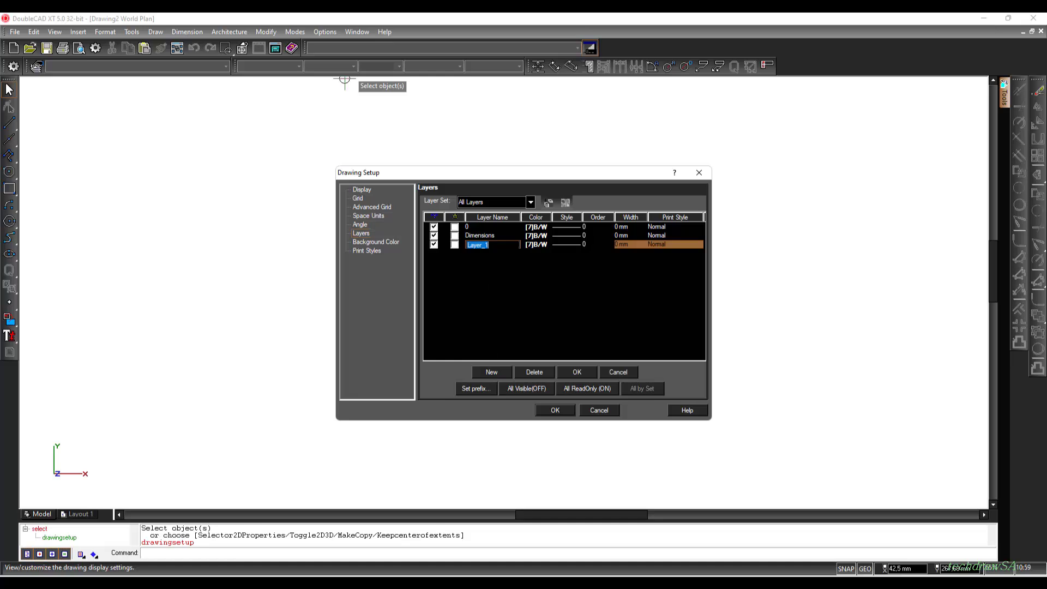
{"action": "type", "text": "Solid line"}
{"action": "left_click", "coordinate": [566, 374]}
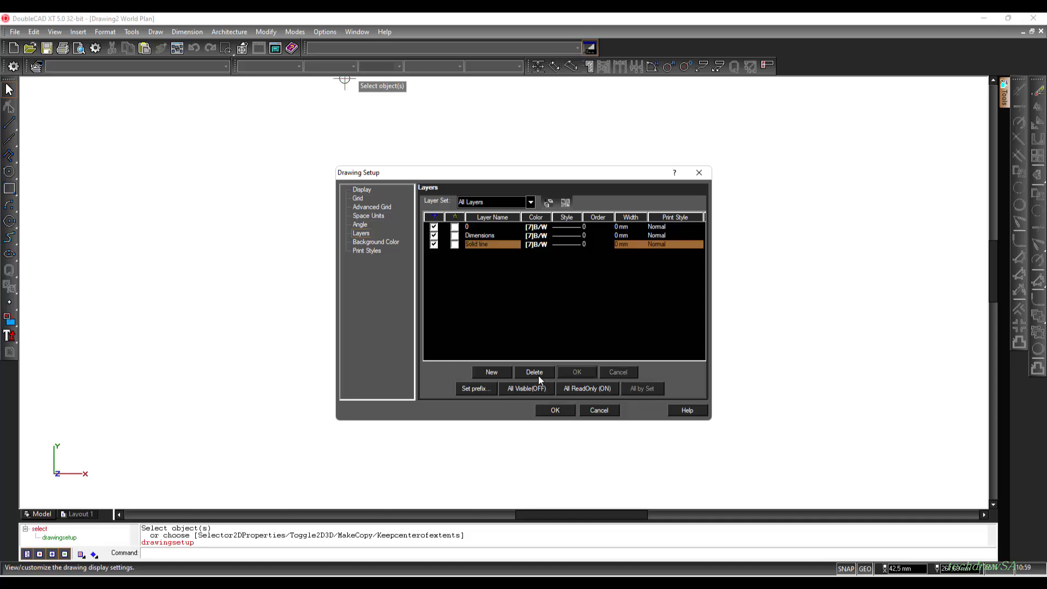
Step: Create a layer named "Constructions" and give it the light grey colour with index 9
{"action": "left_click", "coordinate": [492, 371]}
{"action": "left_click", "coordinate": [482, 253]}
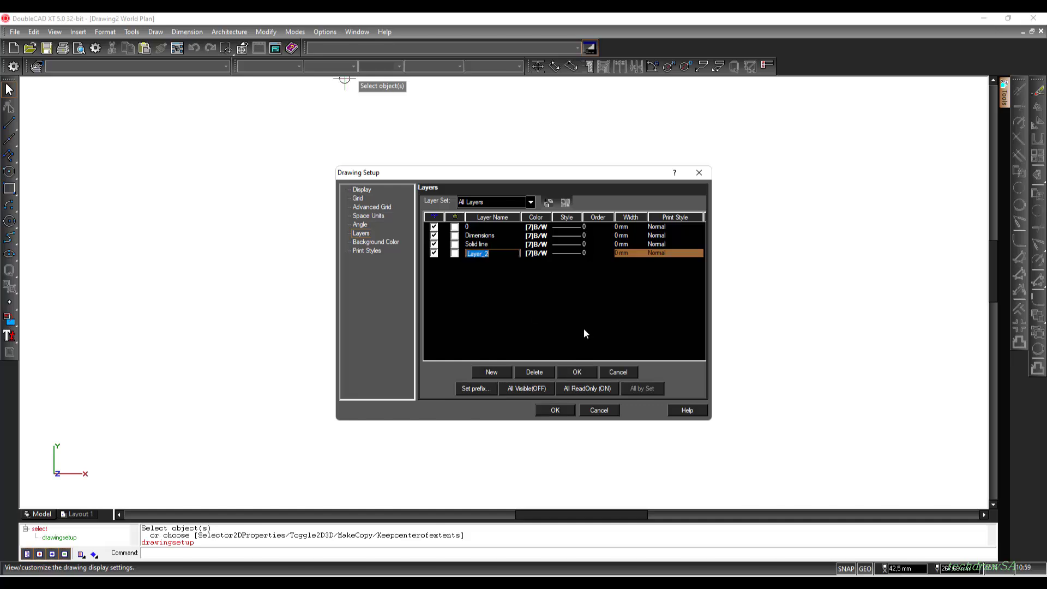
{"action": "type", "text": "Constructions"}
{"action": "left_click", "coordinate": [577, 372]}
{"action": "left_click", "coordinate": [535, 254]}
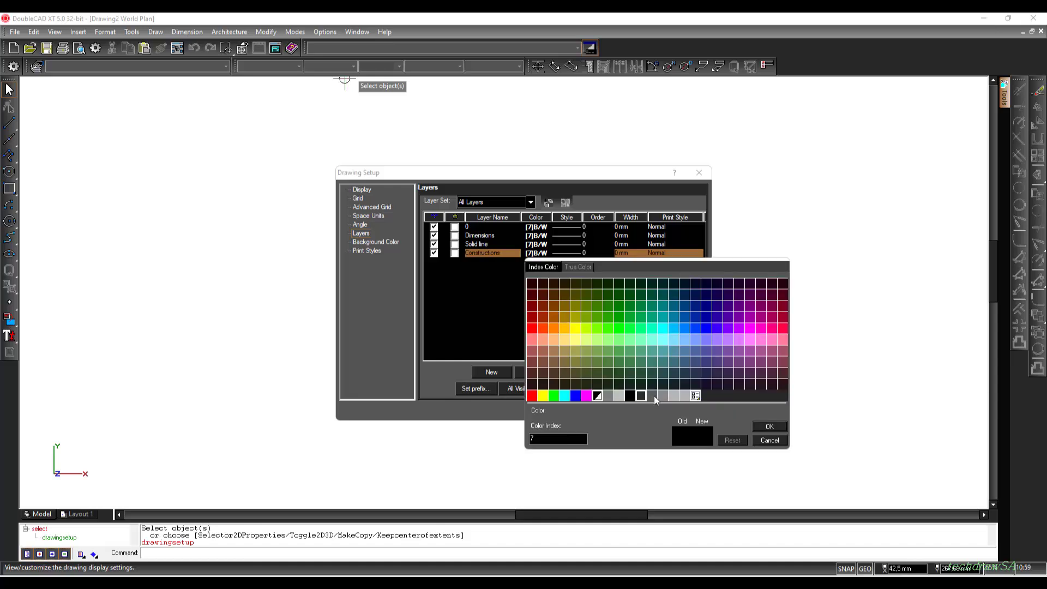
{"action": "left_click", "coordinate": [620, 396]}
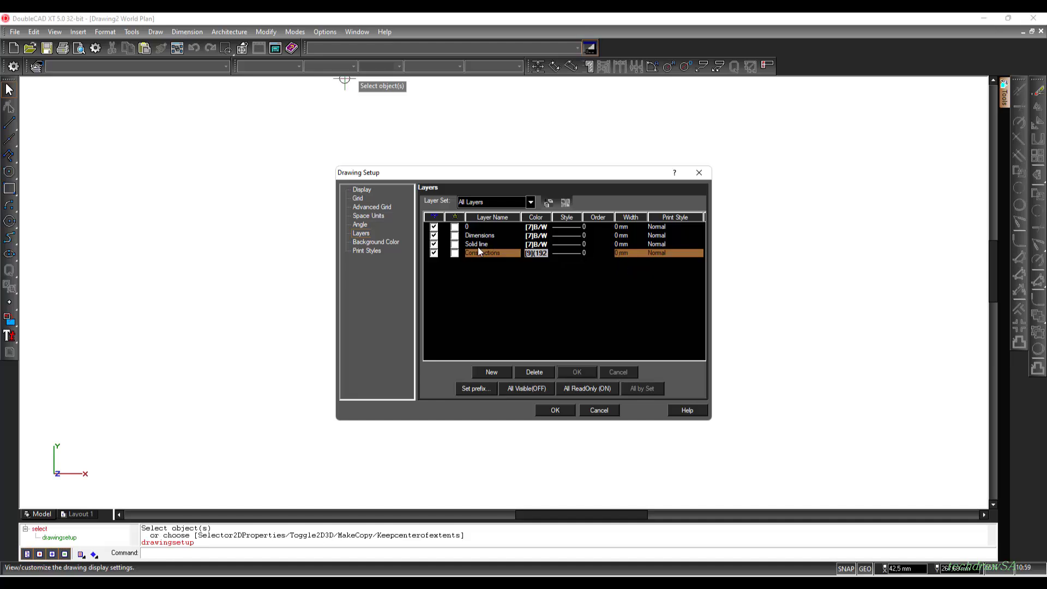
Step: Set the line width of the Solid line layer to 0.5 mm
{"action": "left_click", "coordinate": [620, 244]}
{"action": "left_click", "coordinate": [643, 247]}
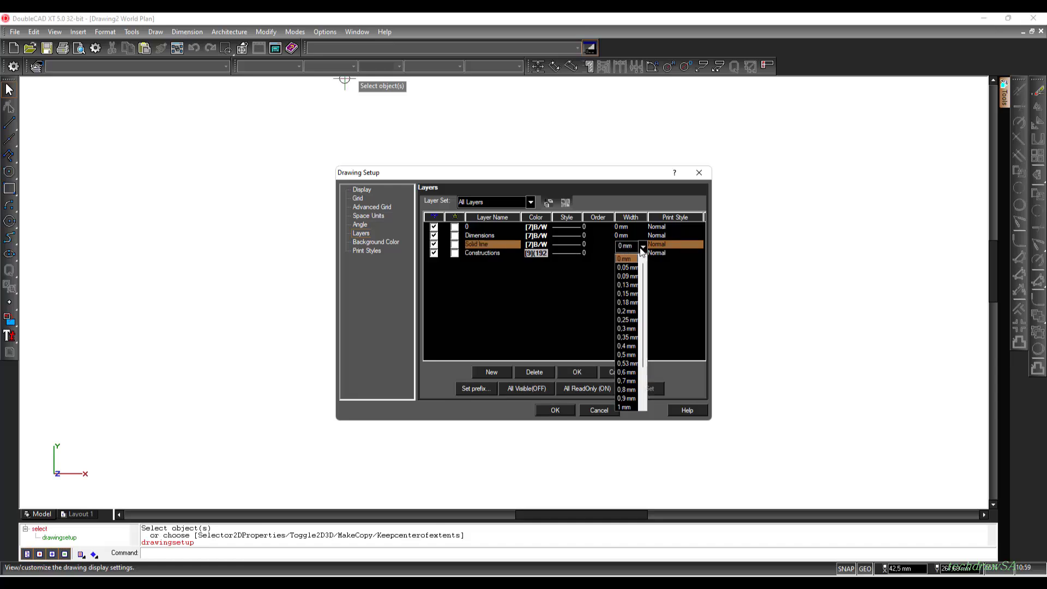
{"action": "left_click", "coordinate": [627, 355]}
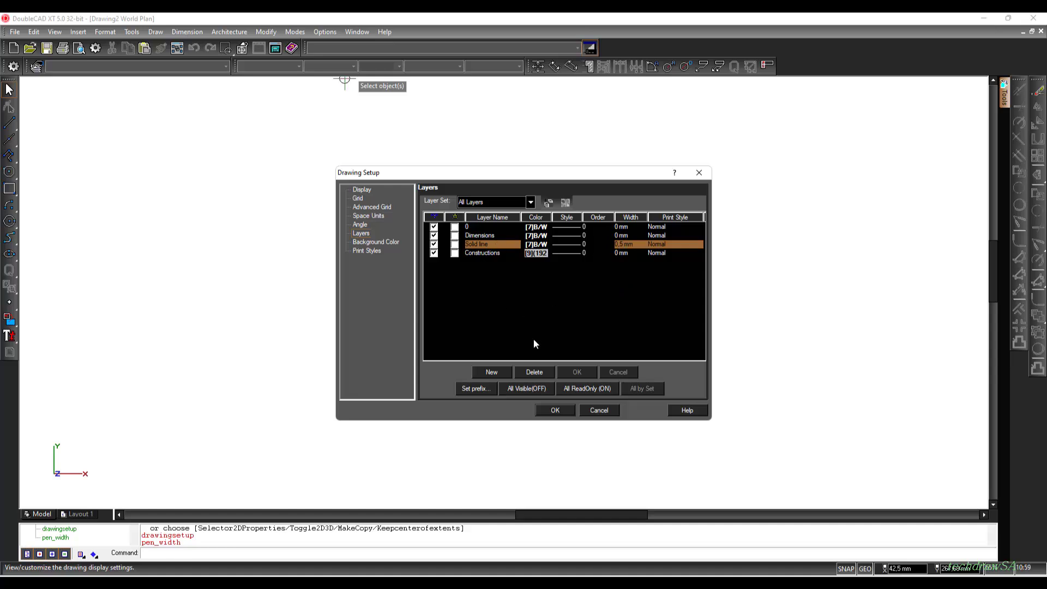
{"action": "left_click", "coordinate": [481, 305]}
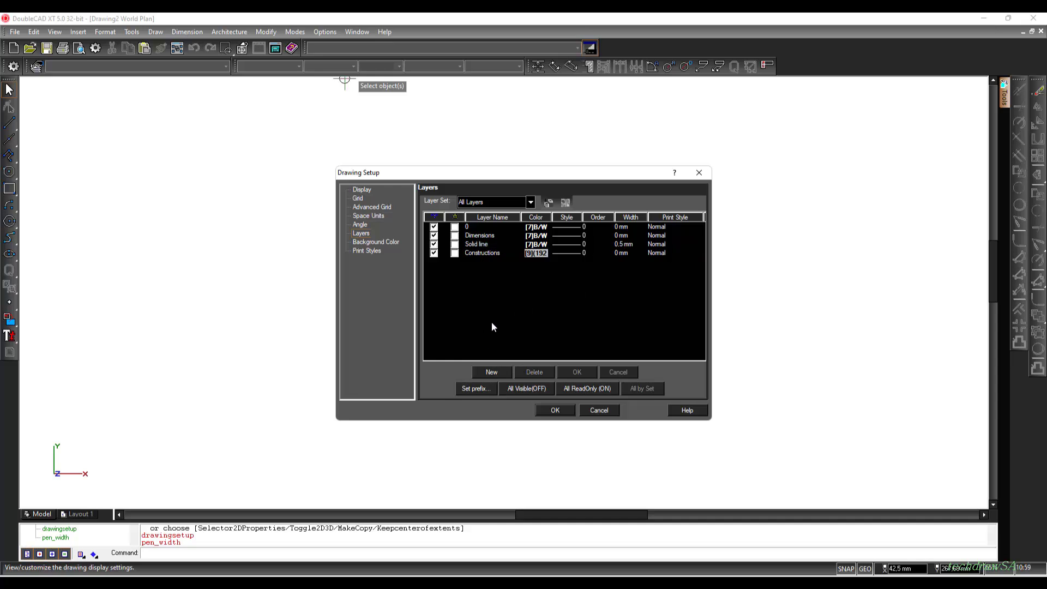
Step: Add a layer named "Centre Lines" and apply the drawing setup
{"action": "left_click", "coordinate": [492, 371]}
{"action": "left_click", "coordinate": [492, 264]}
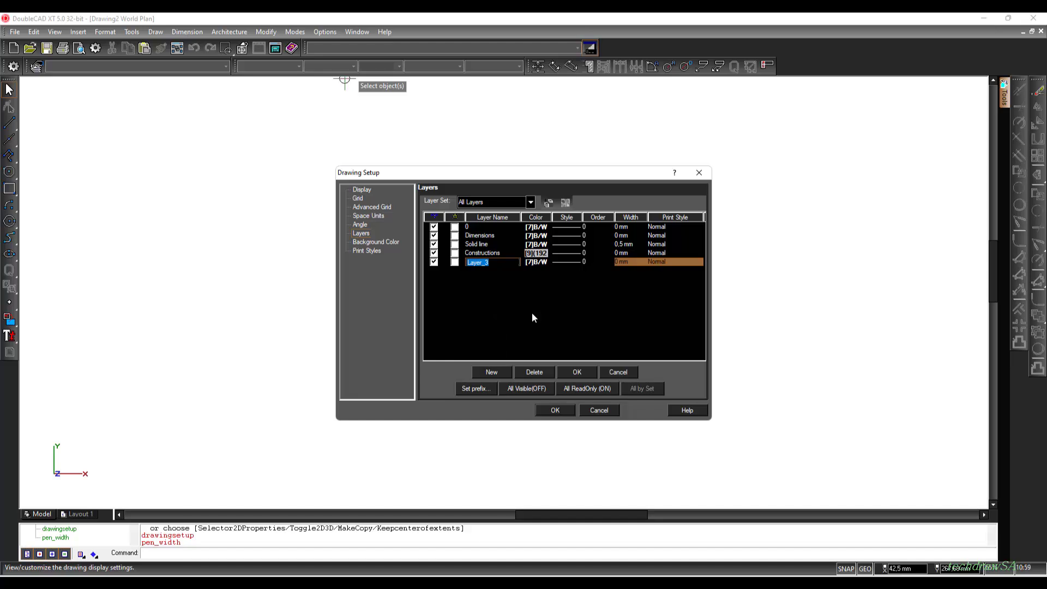
{"action": "type", "text": "Centre Lines"}
{"action": "left_click", "coordinate": [579, 373]}
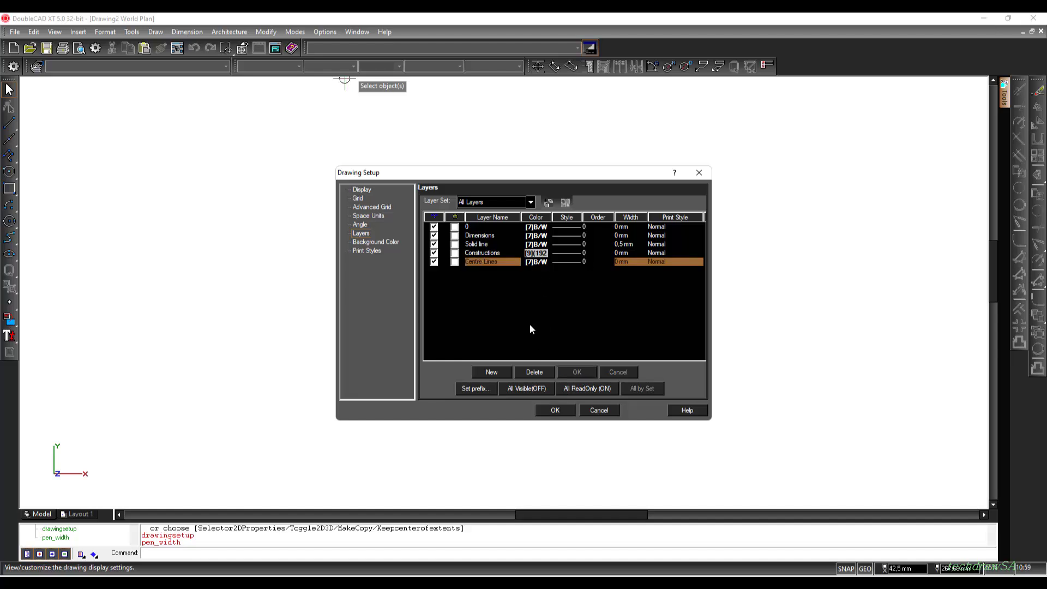
{"action": "left_click", "coordinate": [516, 324]}
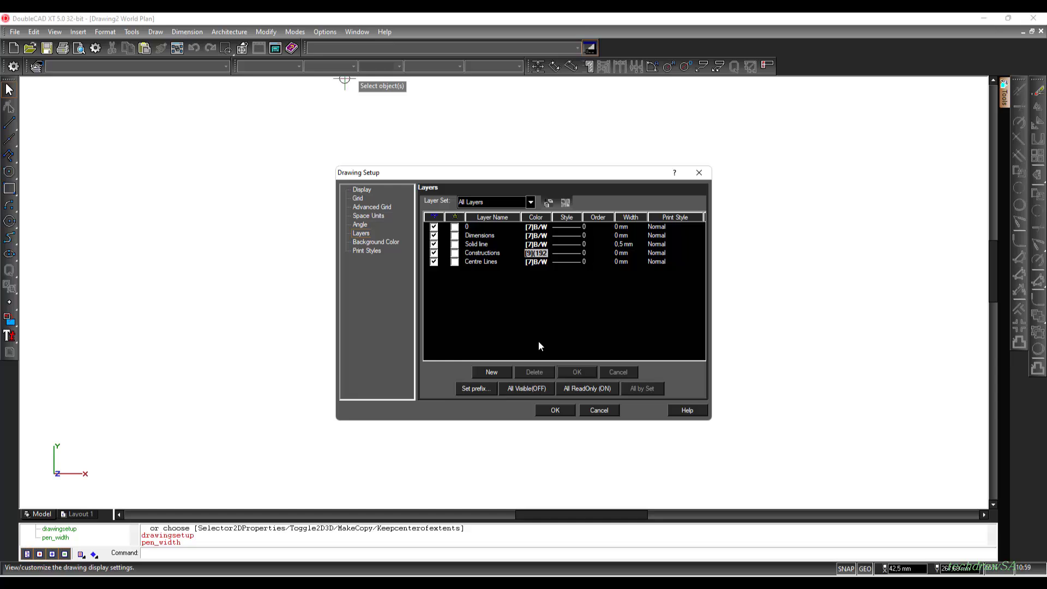
{"action": "left_click", "coordinate": [555, 411]}
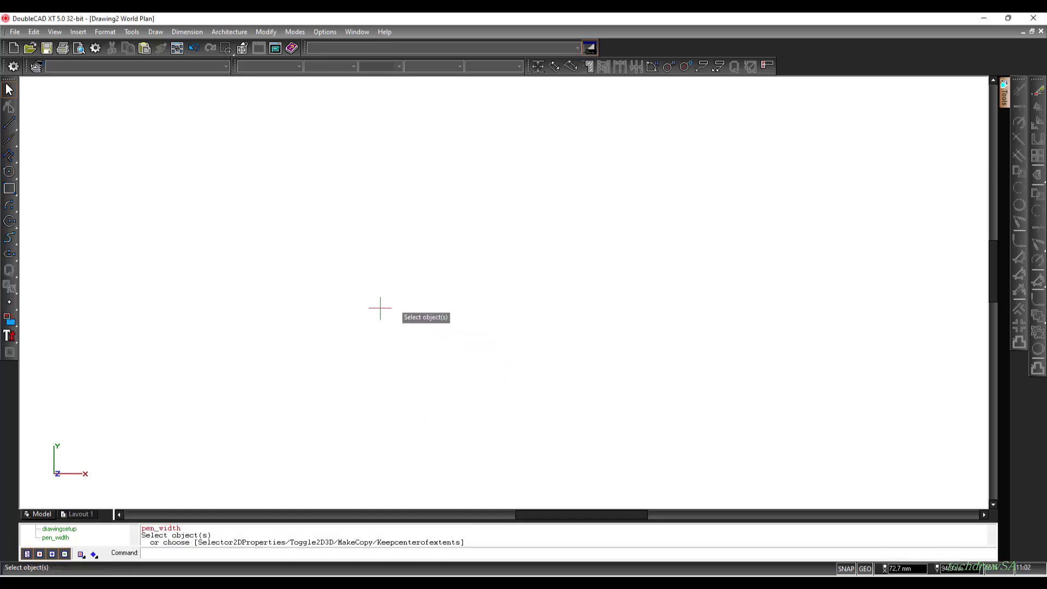
Step: Place a horizontal construction line through the middle of the drawing area at about Y 105.9 mm
{"action": "left_click", "coordinate": [9, 139]}
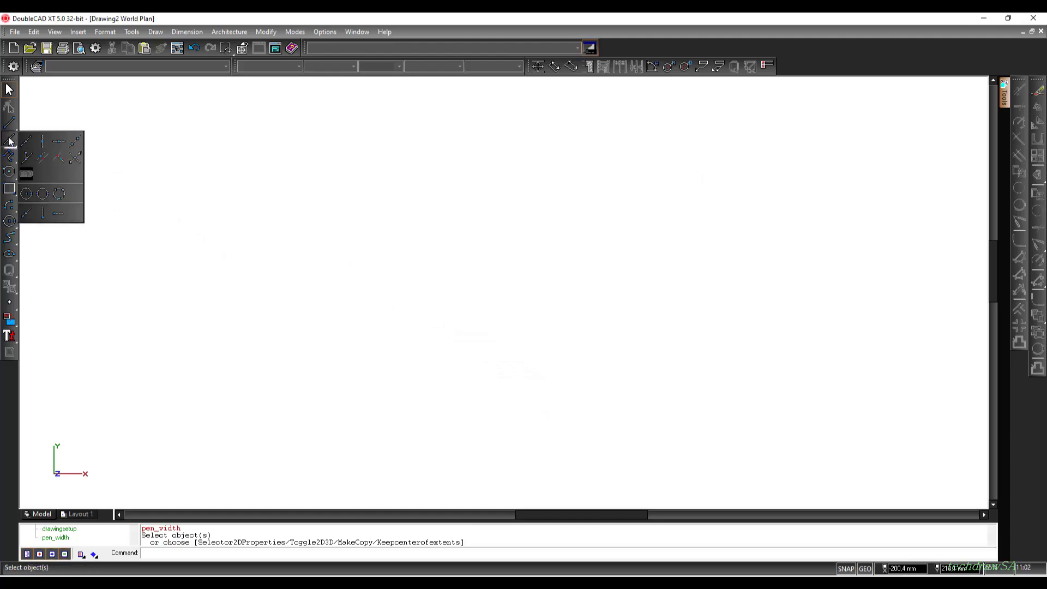
{"action": "left_click", "coordinate": [59, 143]}
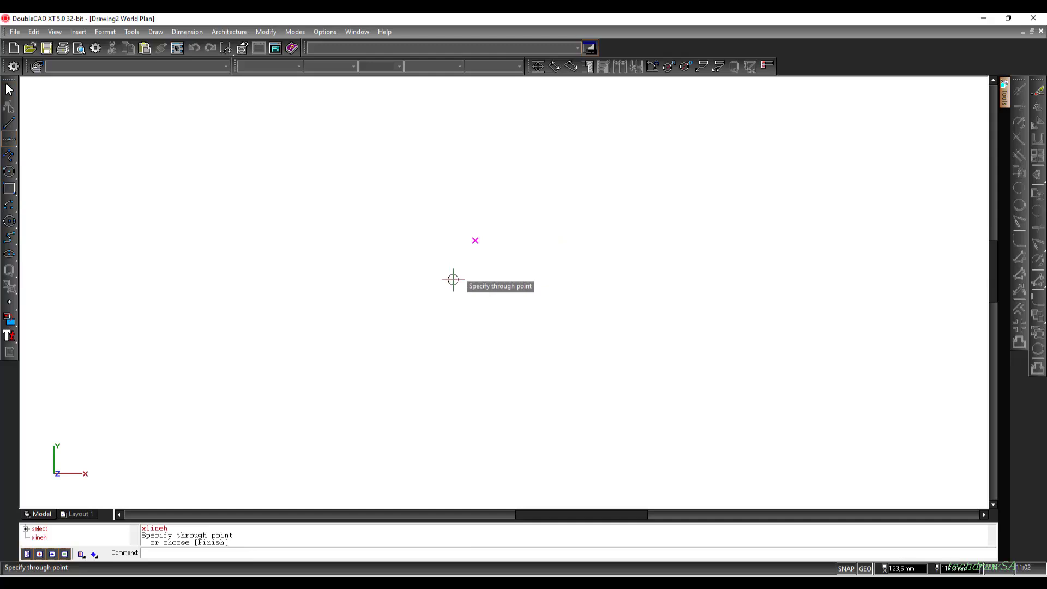
{"action": "left_click", "coordinate": [483, 295]}
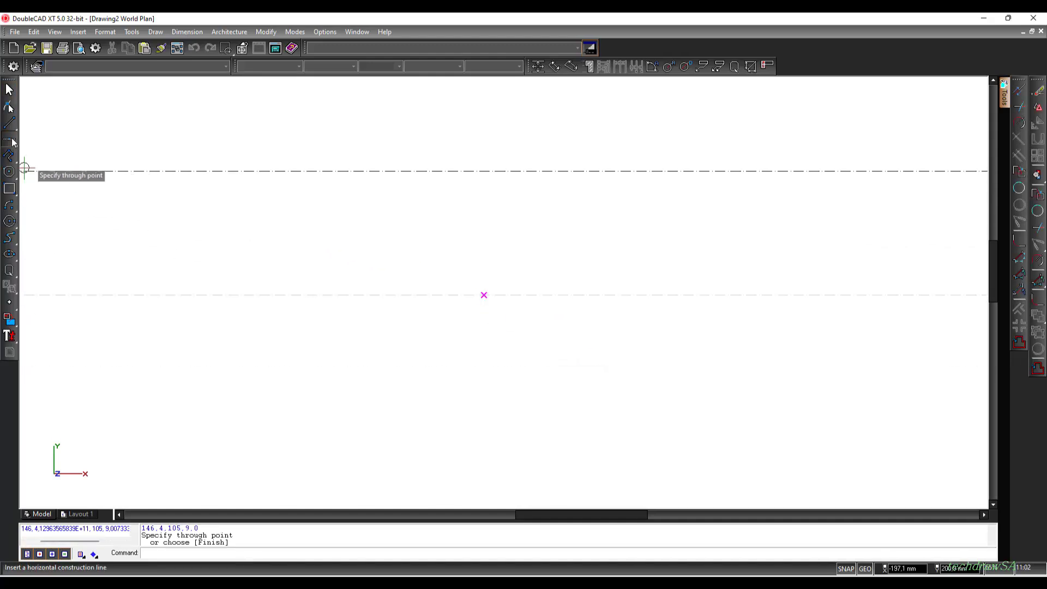
Step: Place a vertical construction line at about X 146.4 mm, crossing the horizontal construction line
{"action": "mouse_move", "coordinate": [12, 143]}
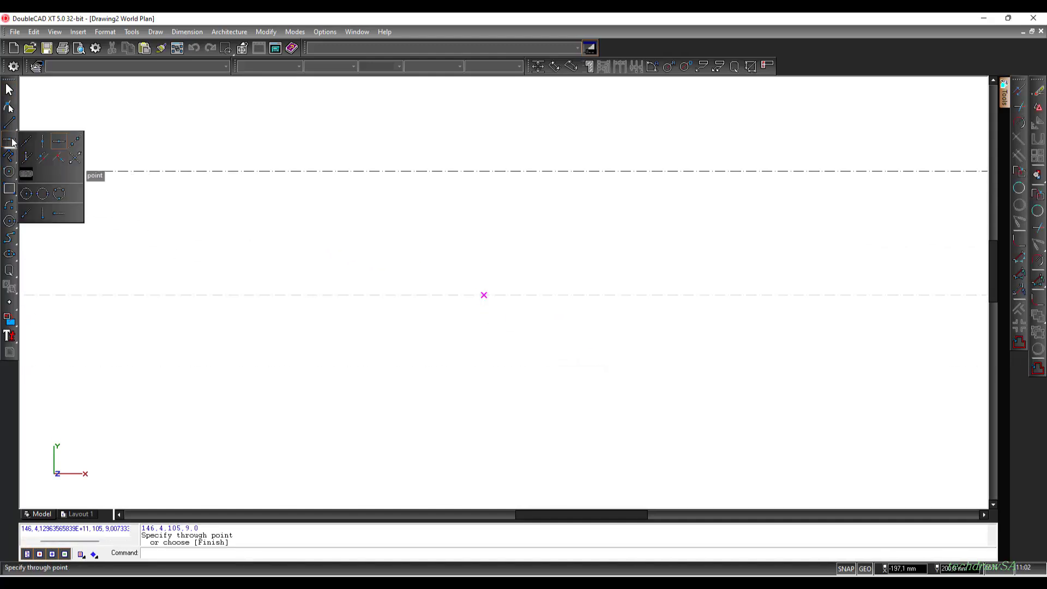
{"action": "left_click", "coordinate": [43, 143]}
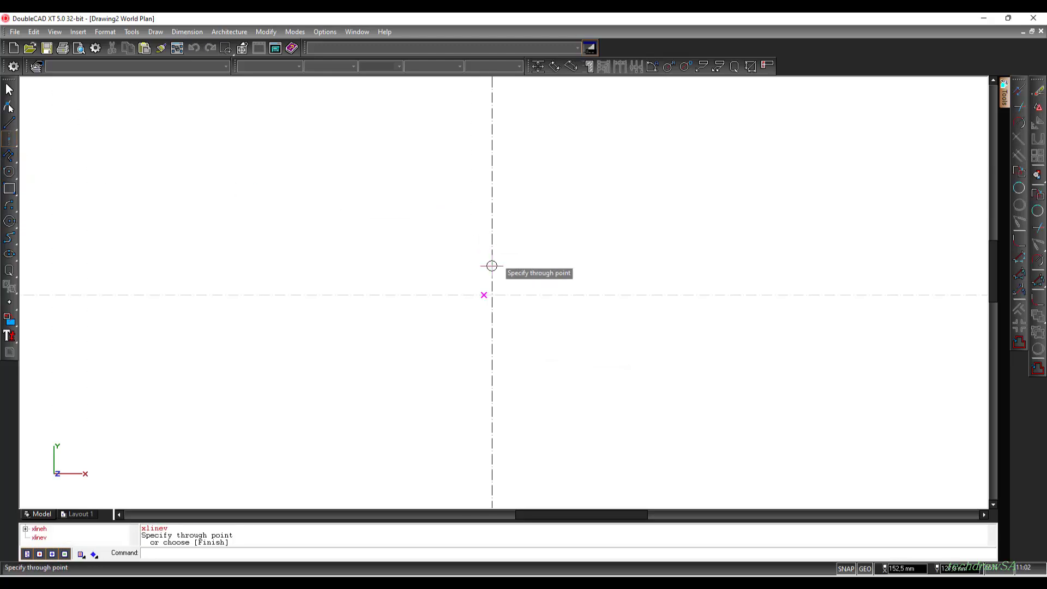
{"action": "left_click", "coordinate": [483, 274]}
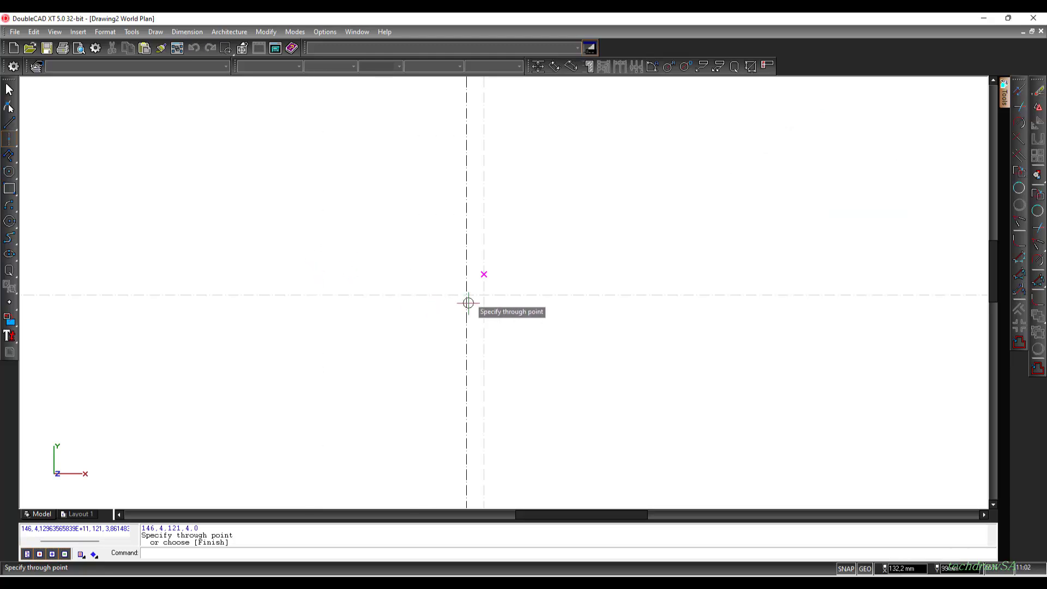
{"action": "left_click", "coordinate": [484, 295]}
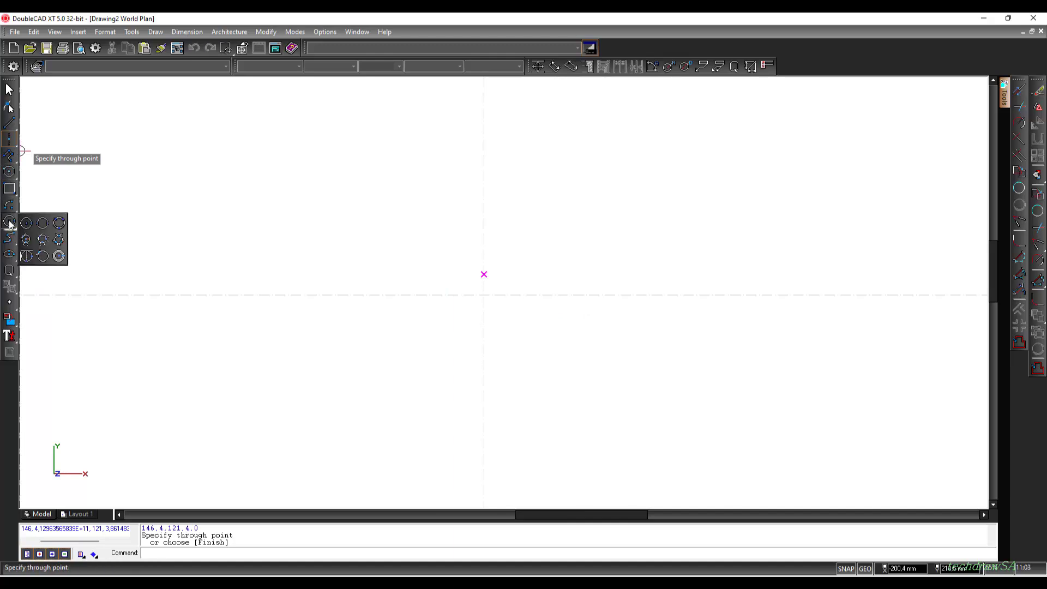
Step: Draw a circle of radius 40 mm on the Constructions layer, centred where the two construction lines cross
{"action": "left_click", "coordinate": [27, 223]}
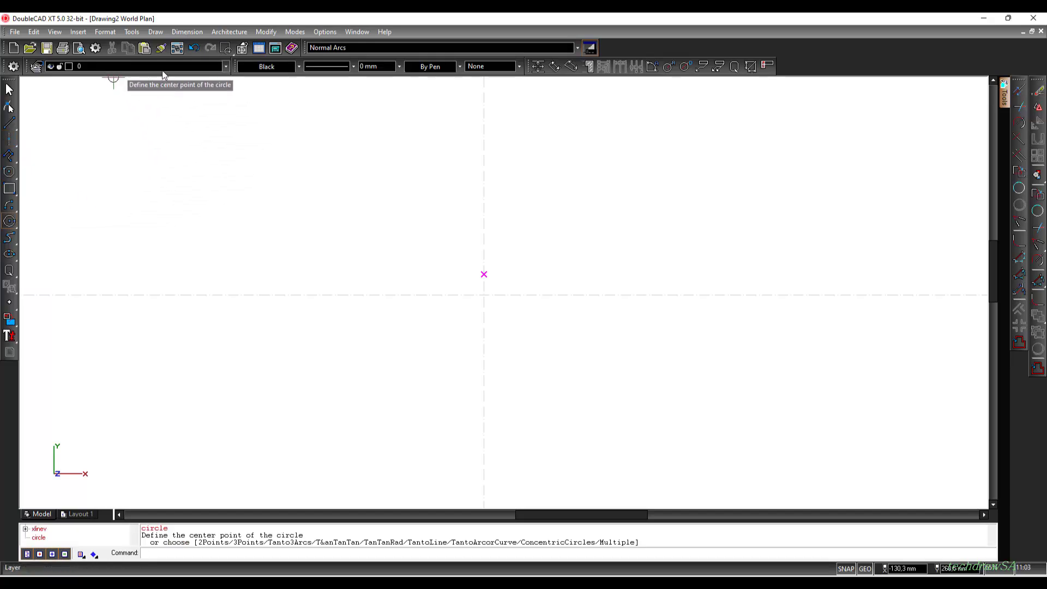
{"action": "left_click", "coordinate": [226, 66]}
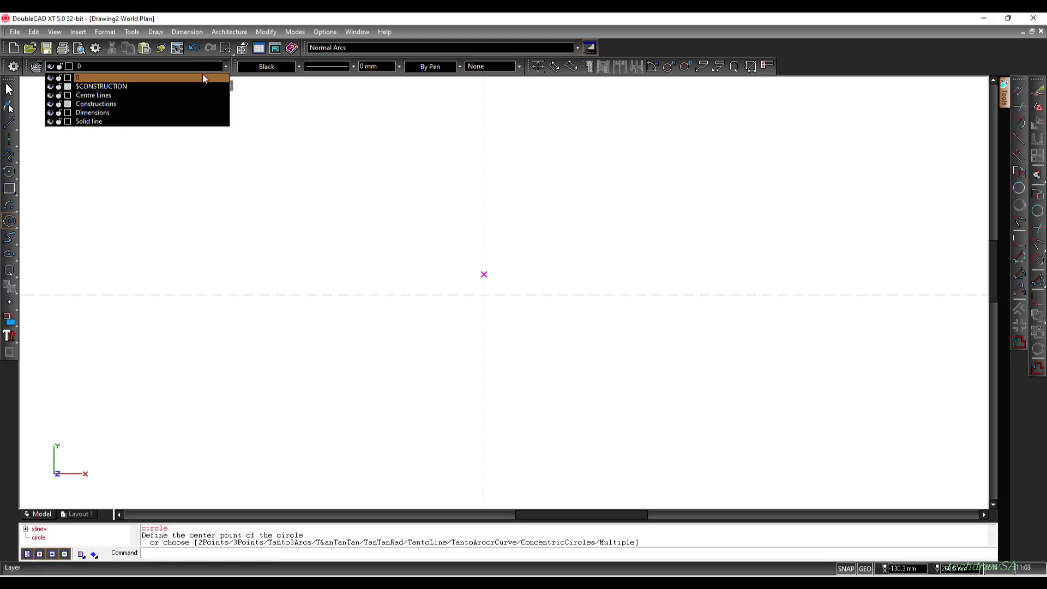
{"action": "left_click", "coordinate": [109, 107]}
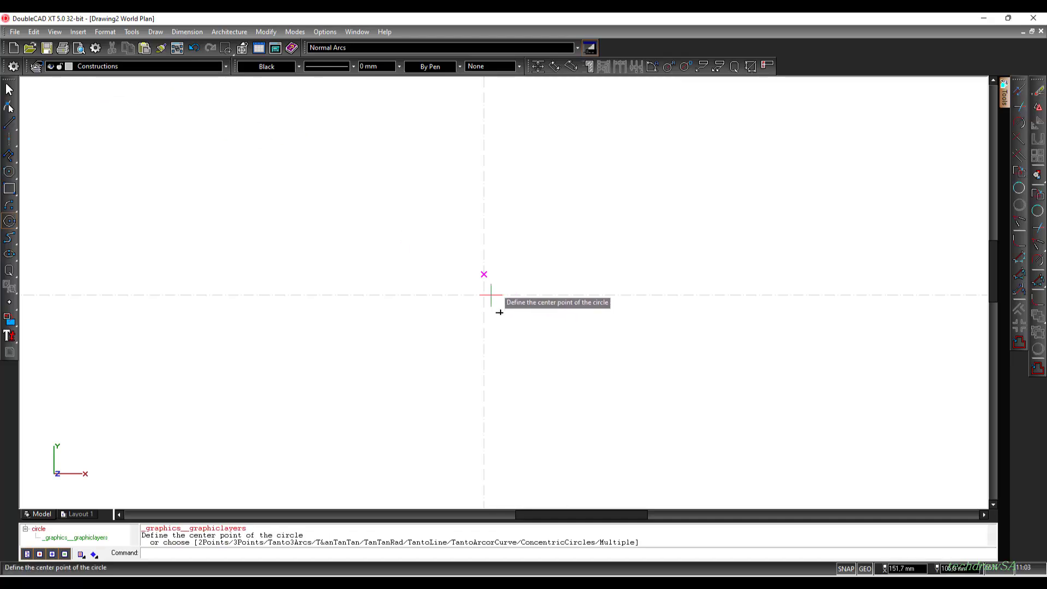
{"action": "scroll", "coordinate": [498, 310], "scroll_direction": "up", "scroll_amount": 2}
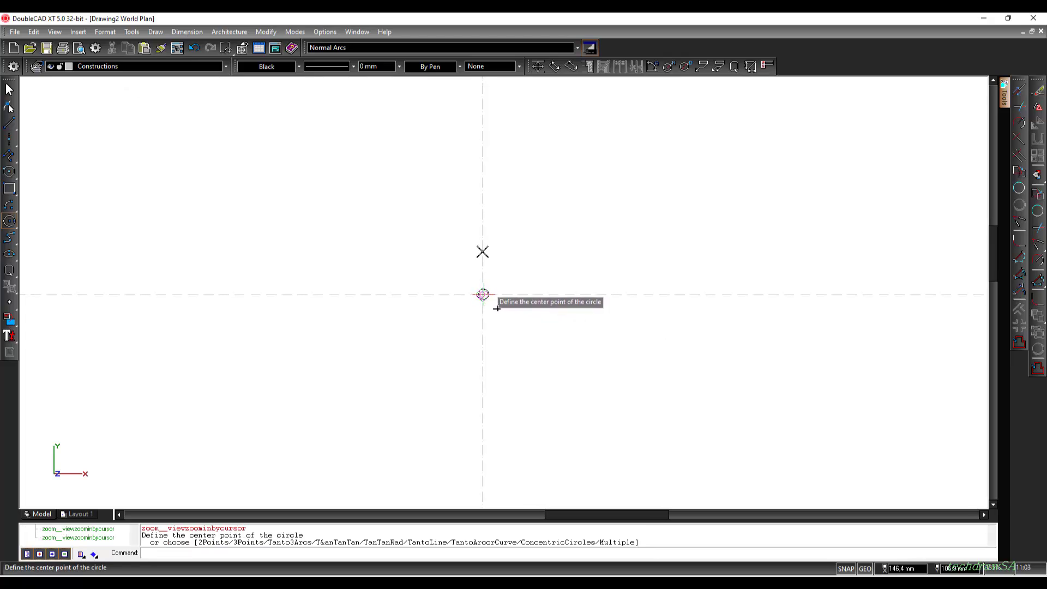
{"action": "left_click", "coordinate": [1004, 93]}
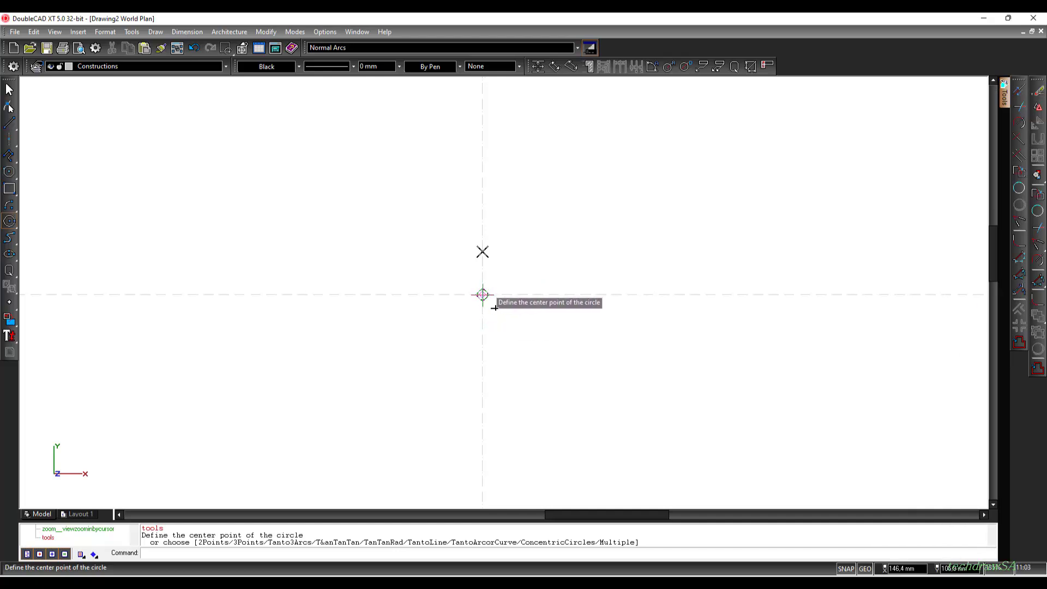
{"action": "left_click", "coordinate": [482, 294]}
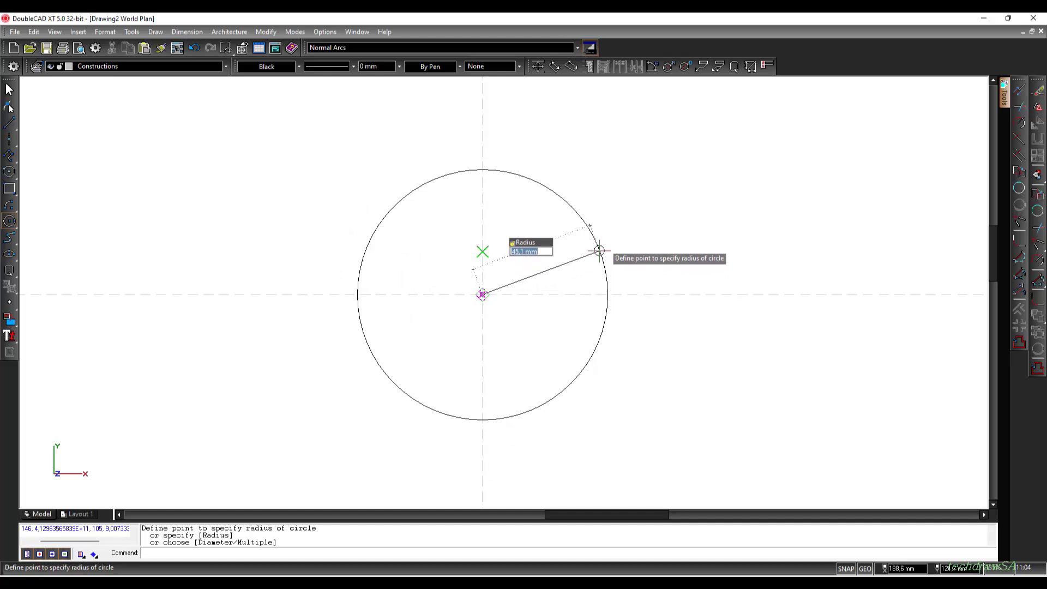
{"action": "key", "text": "Tab"}
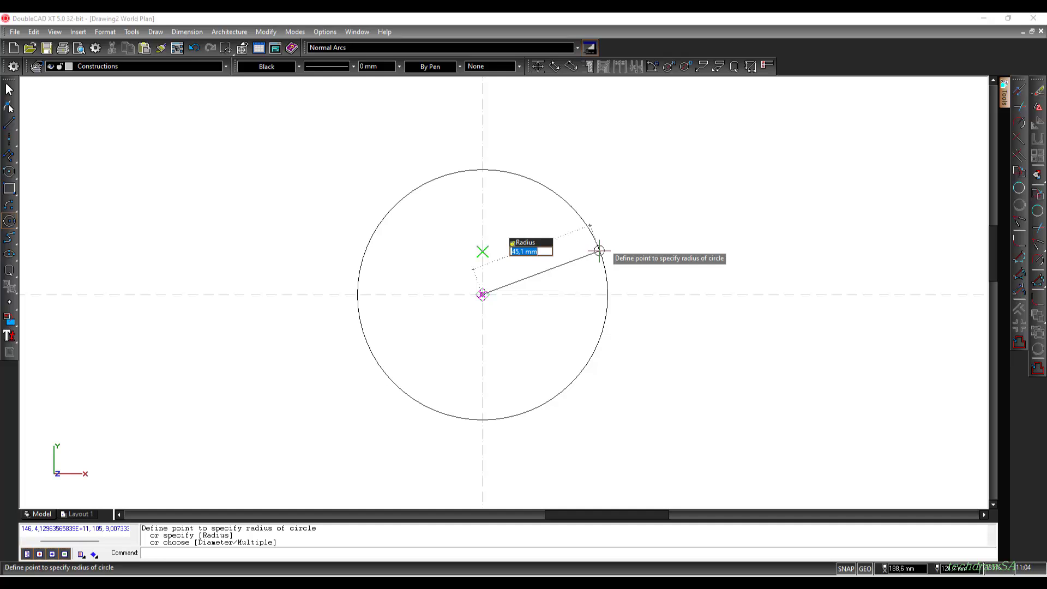
{"action": "type", "text": "40"}
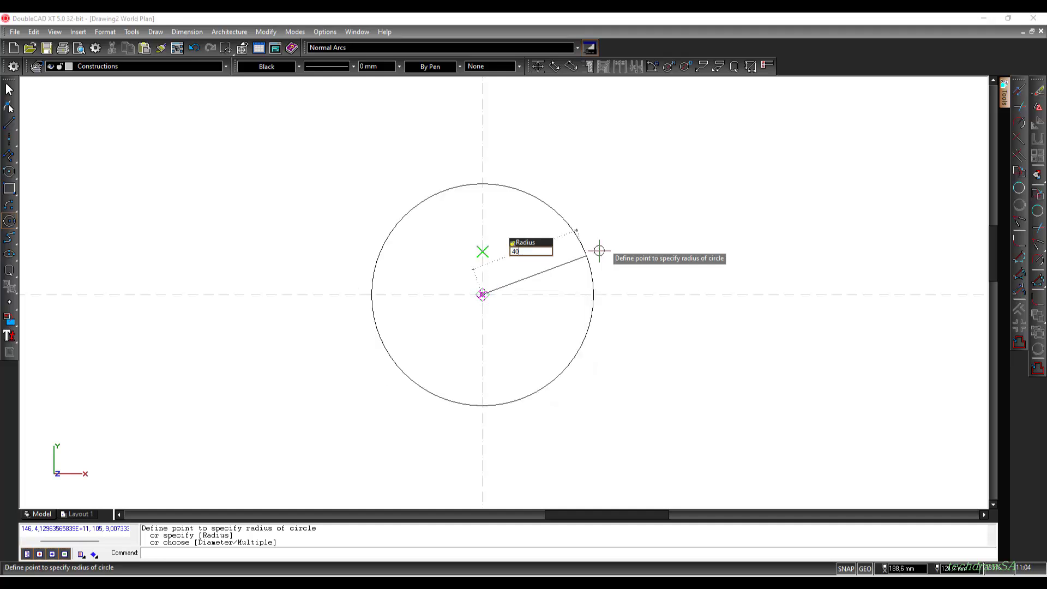
{"action": "key", "text": "Return"}
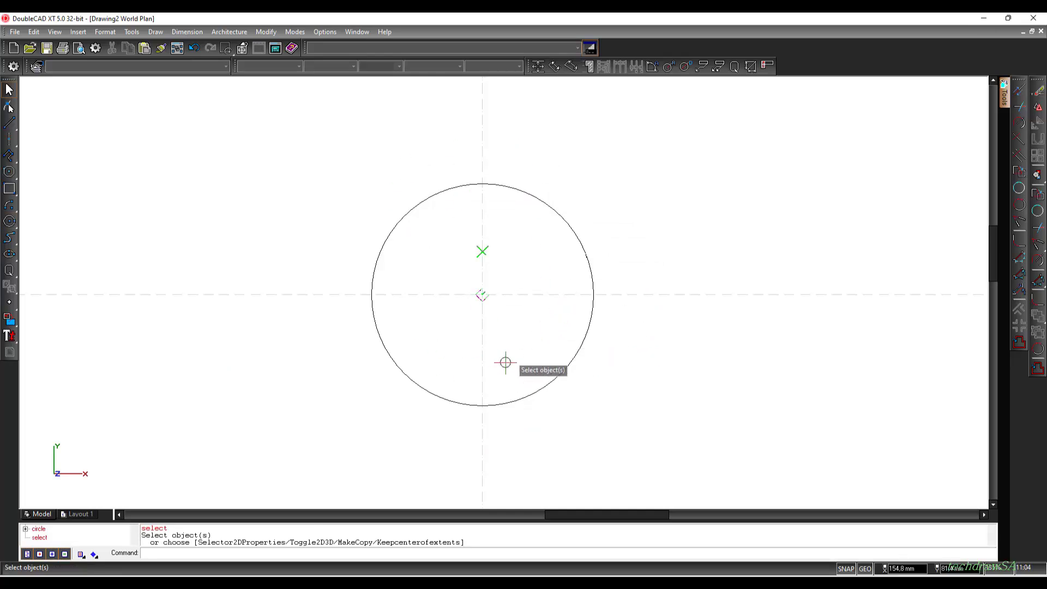
{"action": "left_click", "coordinate": [685, 263]}
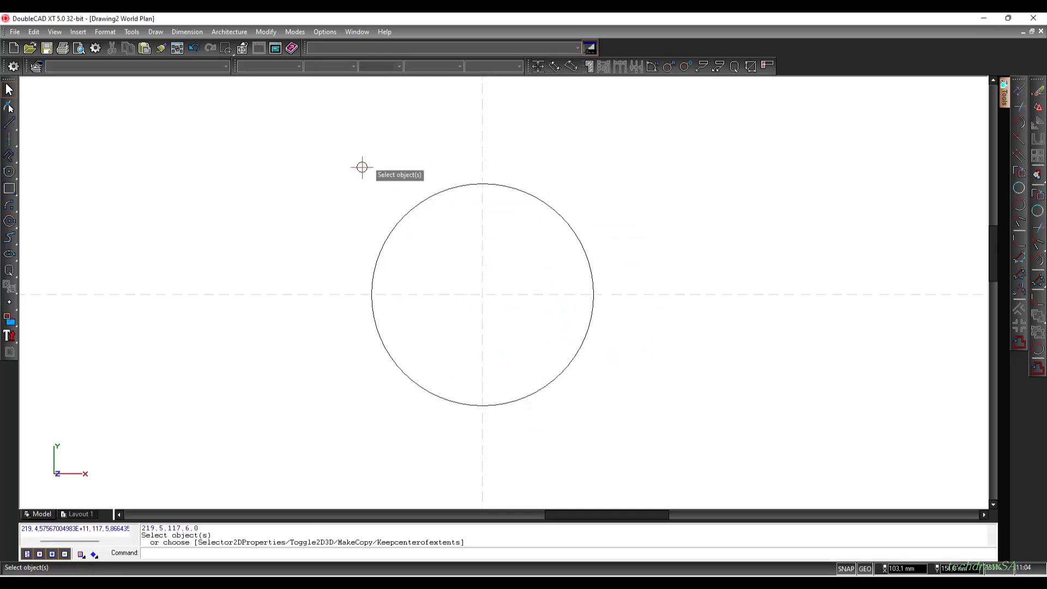
Step: Set the line colour of the 40 mm radius circle to By Layer
{"action": "left_click", "coordinate": [395, 224]}
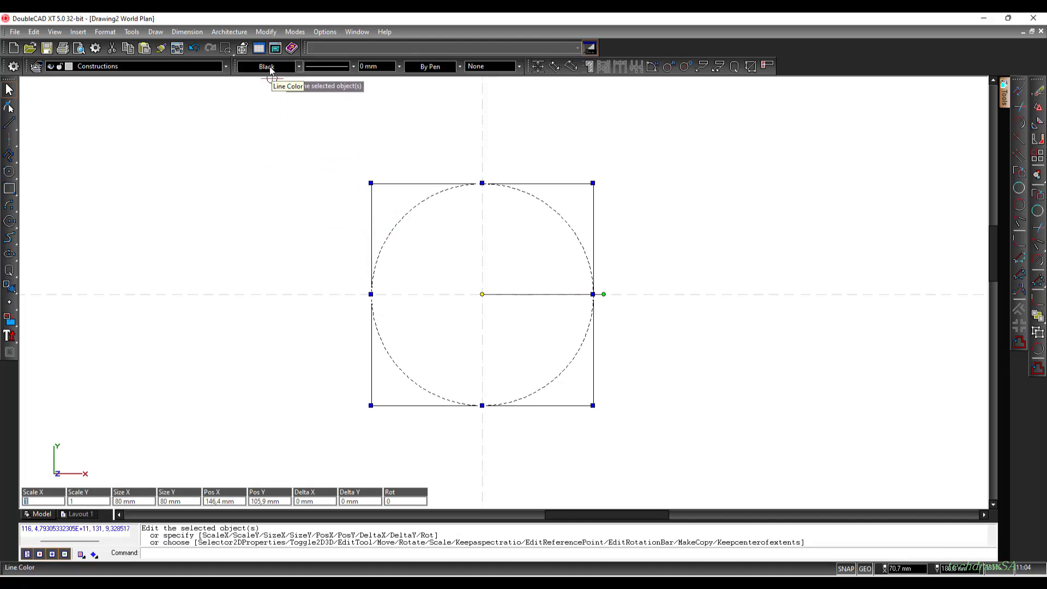
{"action": "left_click", "coordinate": [299, 67]}
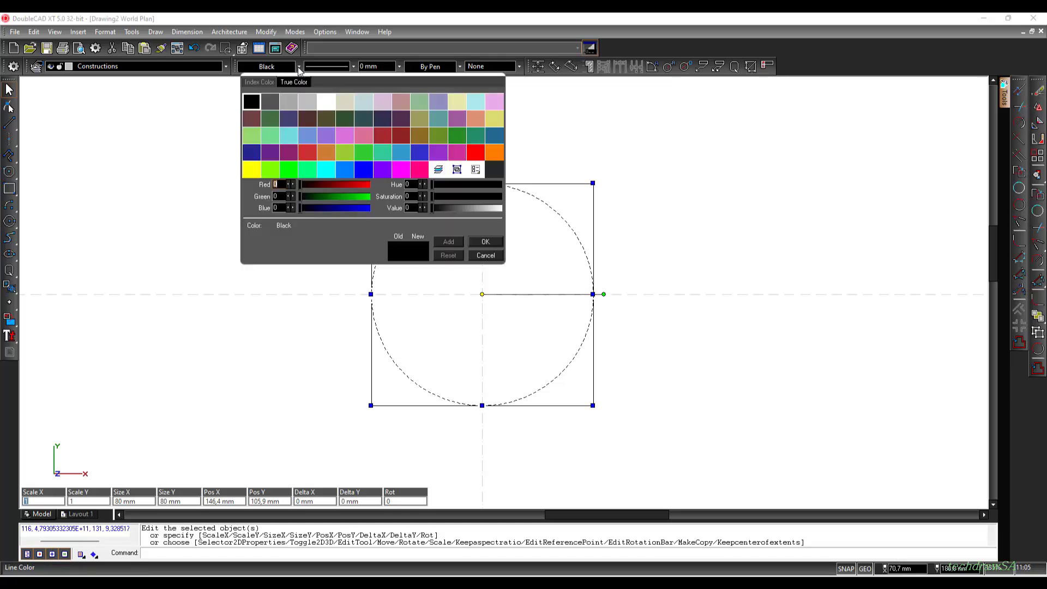
{"action": "left_click", "coordinate": [439, 170]}
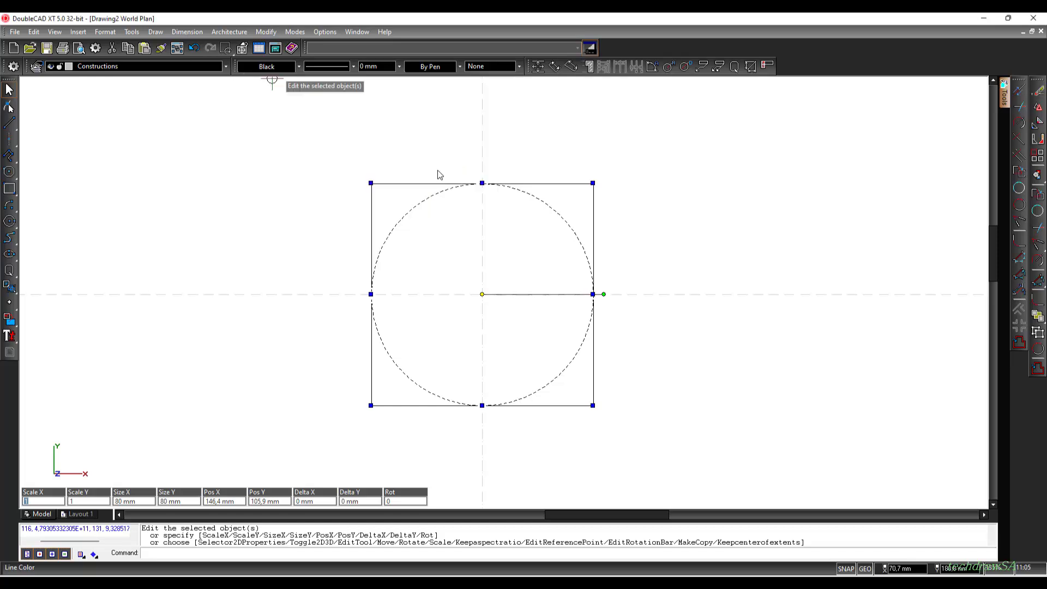
{"action": "left_click", "coordinate": [346, 170]}
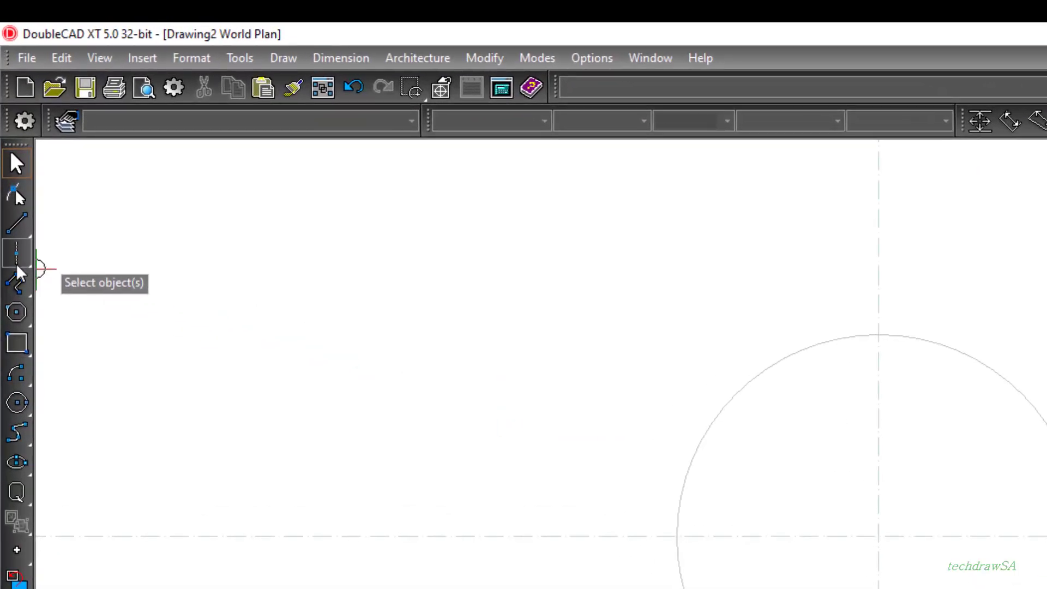
Step: Place a construction line through the circle's centre at an angle of 45 degrees
{"action": "left_click", "coordinate": [18, 265]}
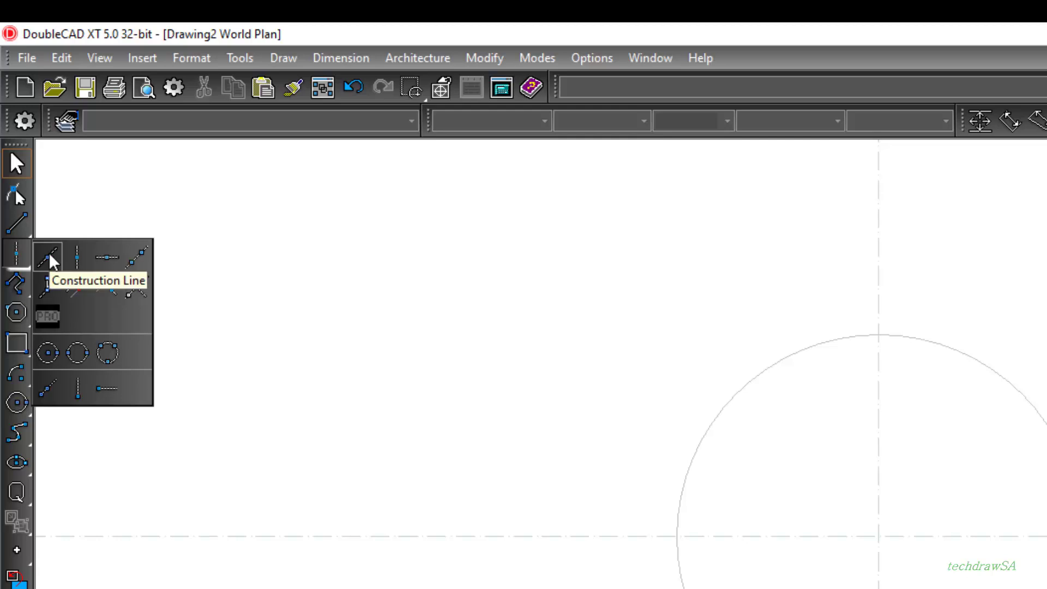
{"action": "left_click", "coordinate": [48, 257]}
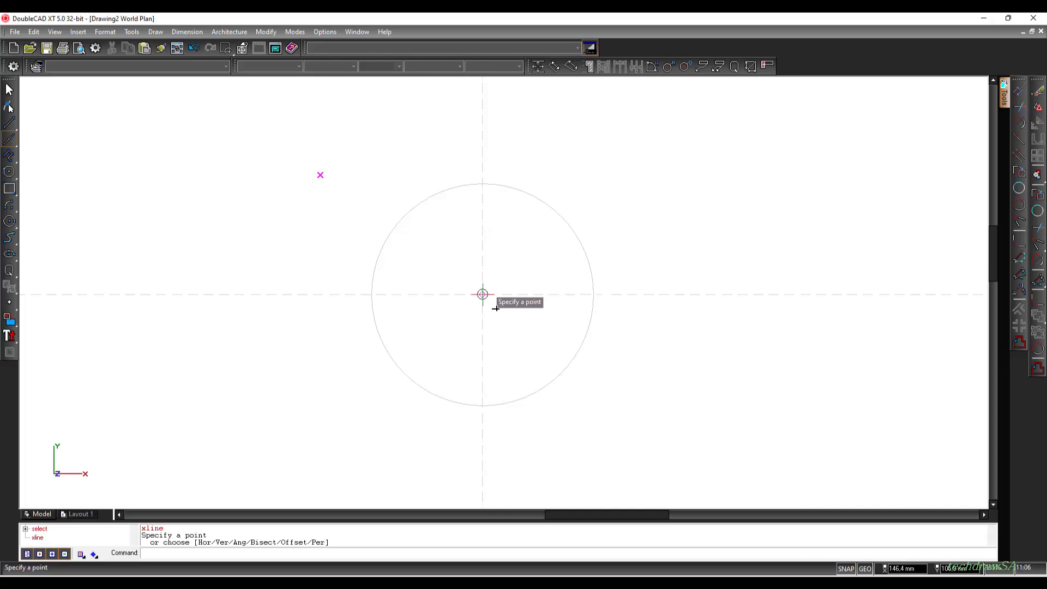
{"action": "left_click", "coordinate": [483, 294]}
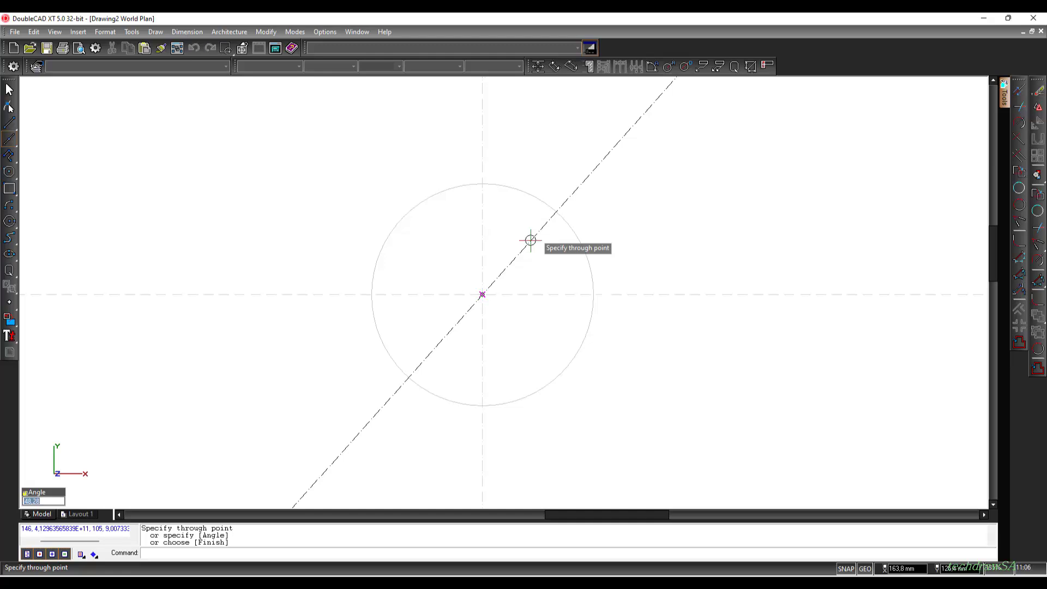
{"action": "type", "text": "5"}
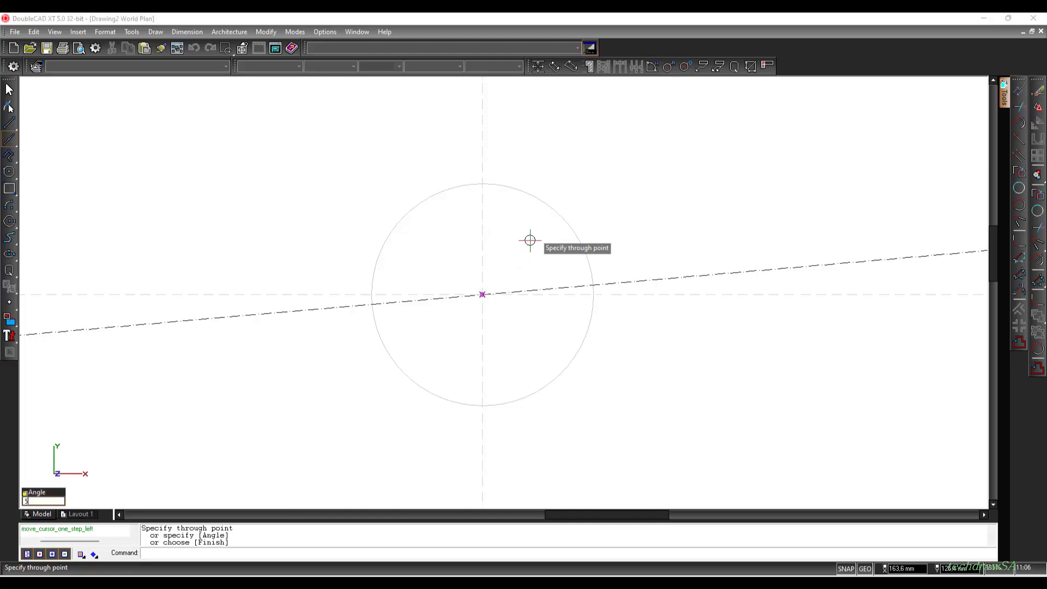
{"action": "key", "text": "BackSpace"}
{"action": "type", "text": "45"}
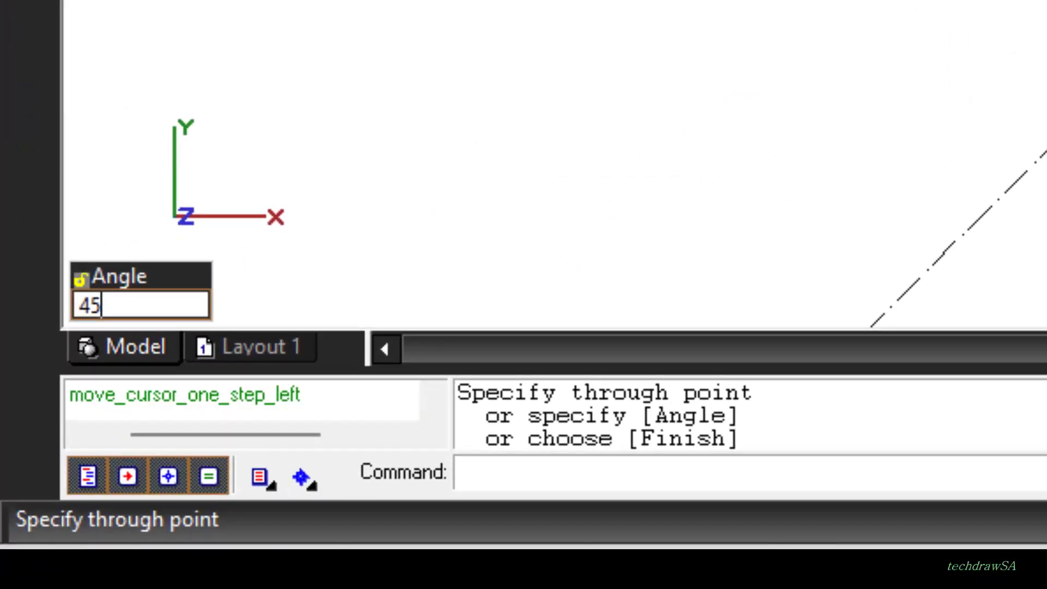
{"action": "key", "text": "Return"}
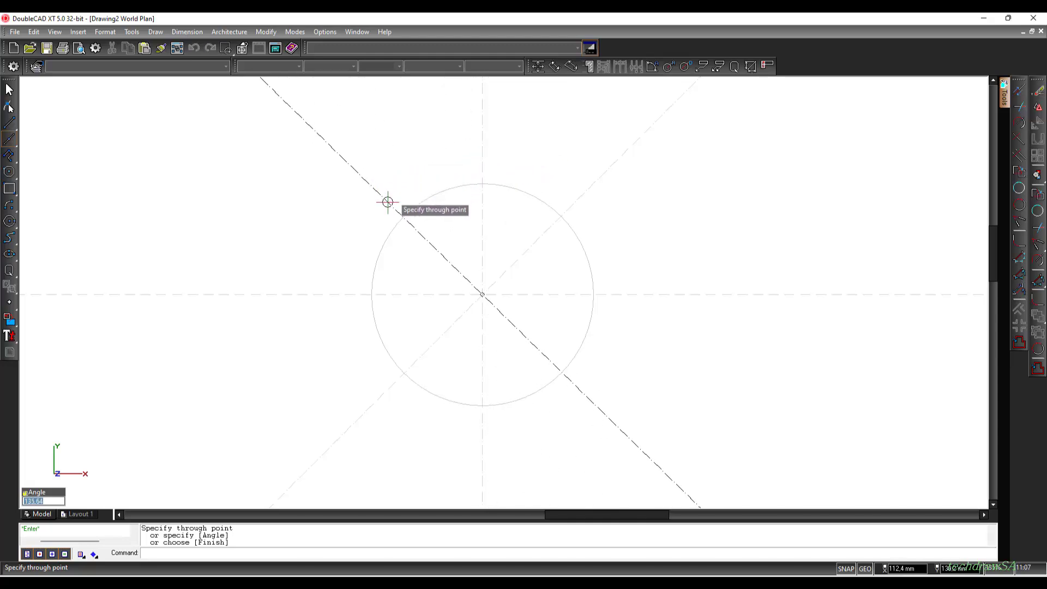
Step: Add a second angled construction line through the circle's centre at 135 degrees and finish the command
{"action": "type", "text": "135"}
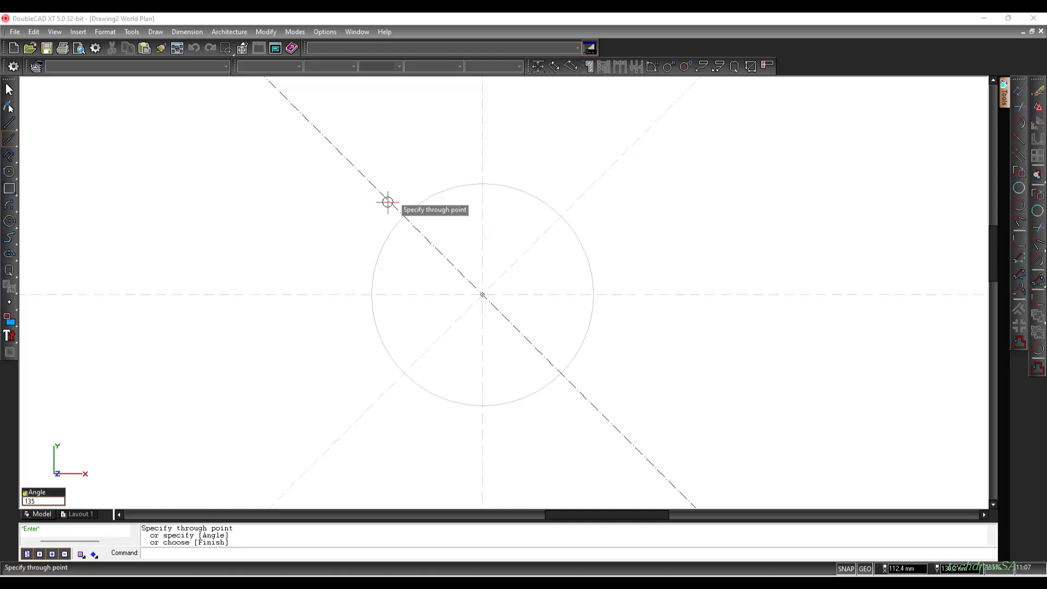
{"action": "key", "text": "Return"}
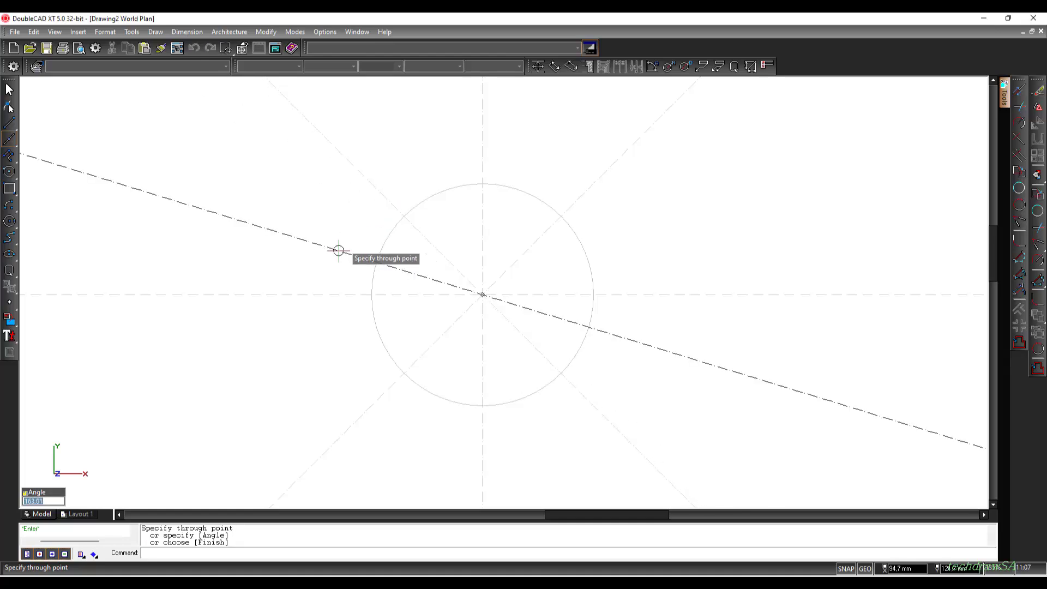
{"action": "key", "text": "Escape"}
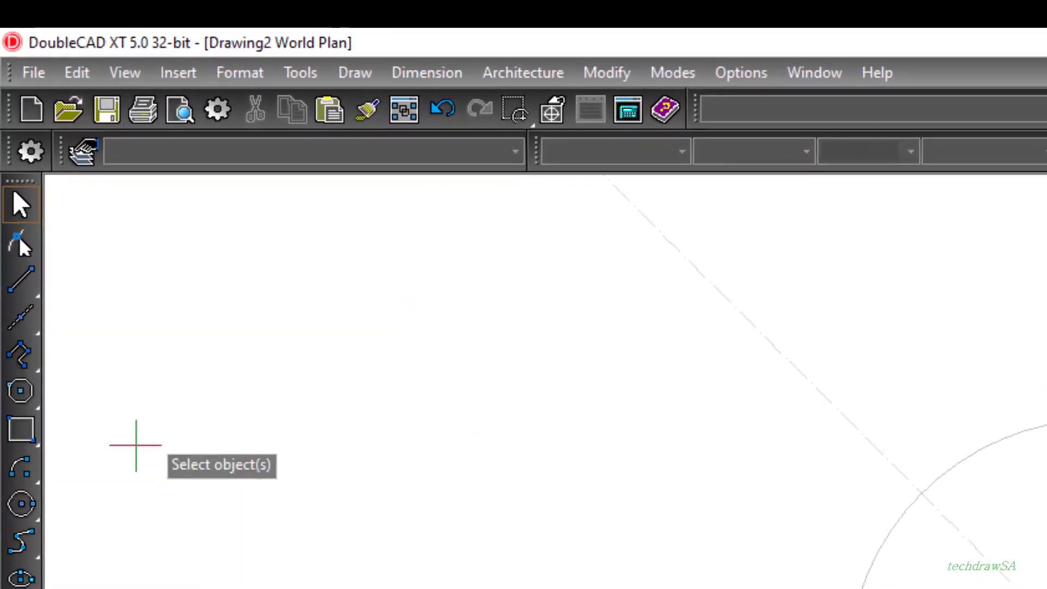
Step: Place four construction lines perpendicular to the two diagonals, one through each point where a diagonal crosses the circle
{"action": "left_click", "coordinate": [20, 318]}
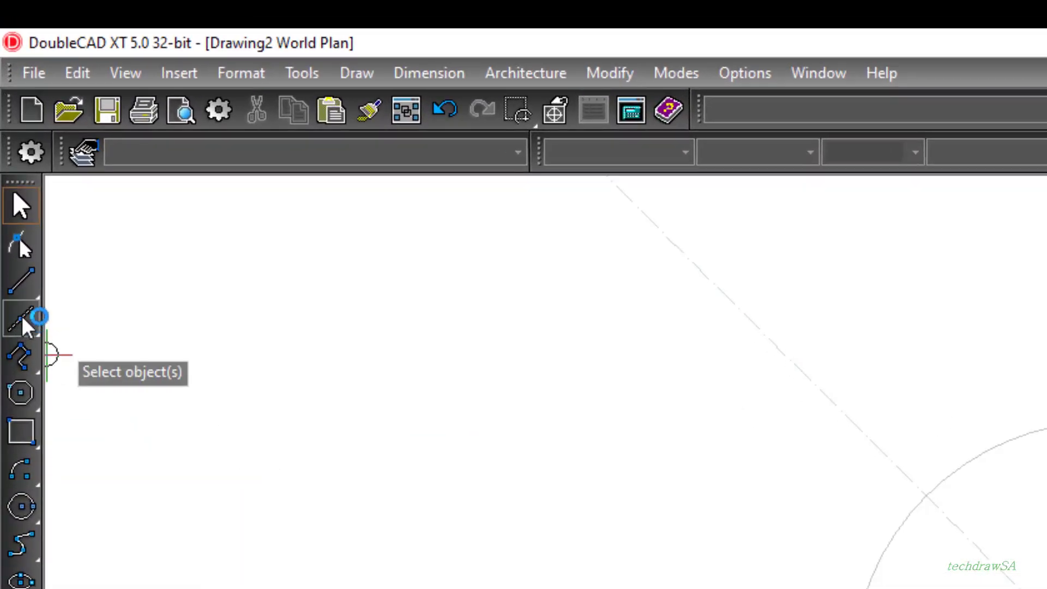
{"action": "left_click", "coordinate": [22, 319]}
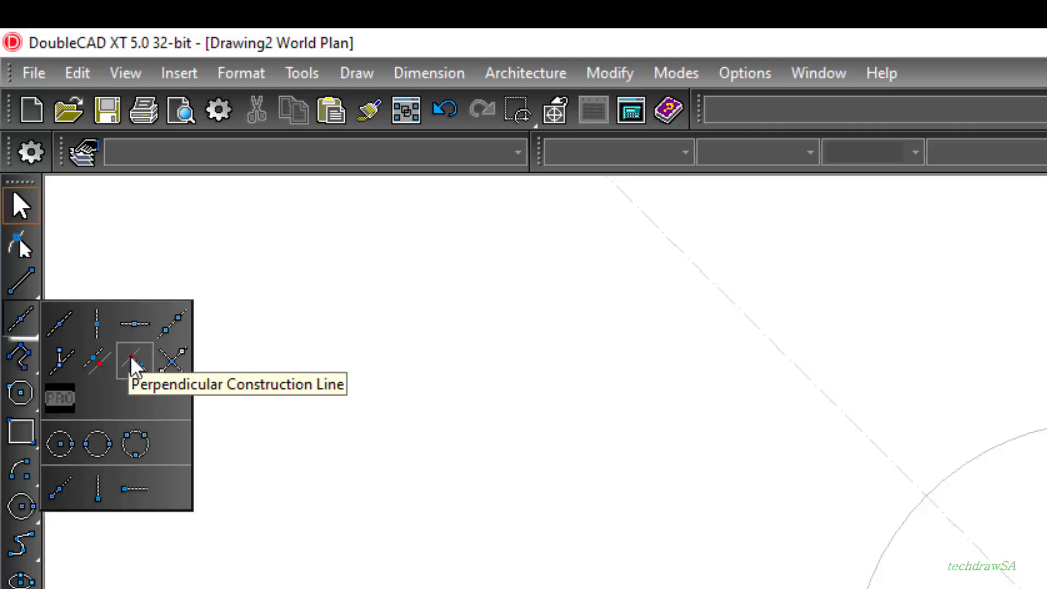
{"action": "left_click", "coordinate": [134, 364]}
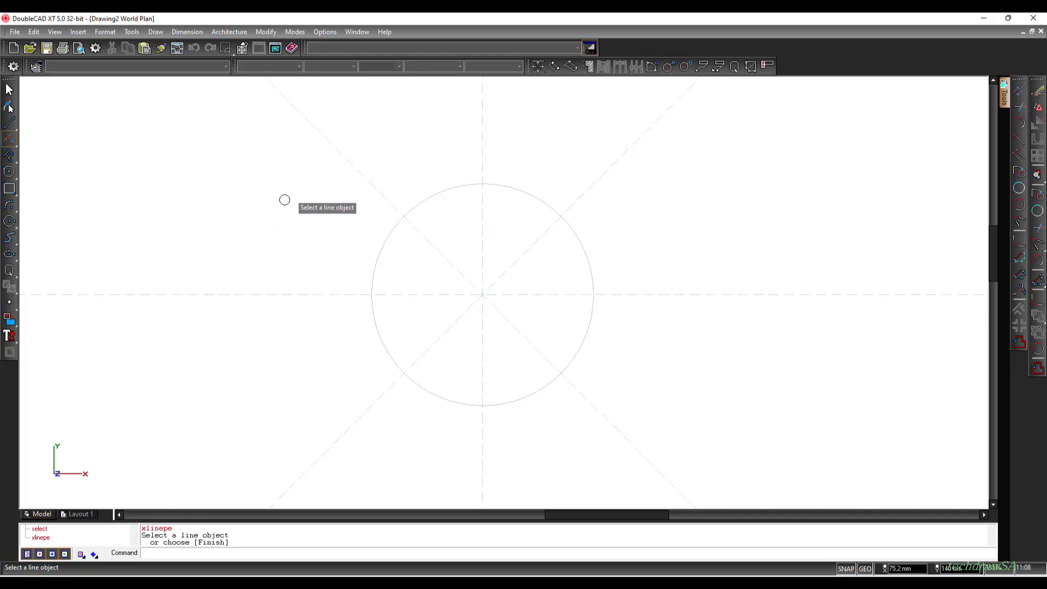
{"action": "left_click", "coordinate": [355, 166]}
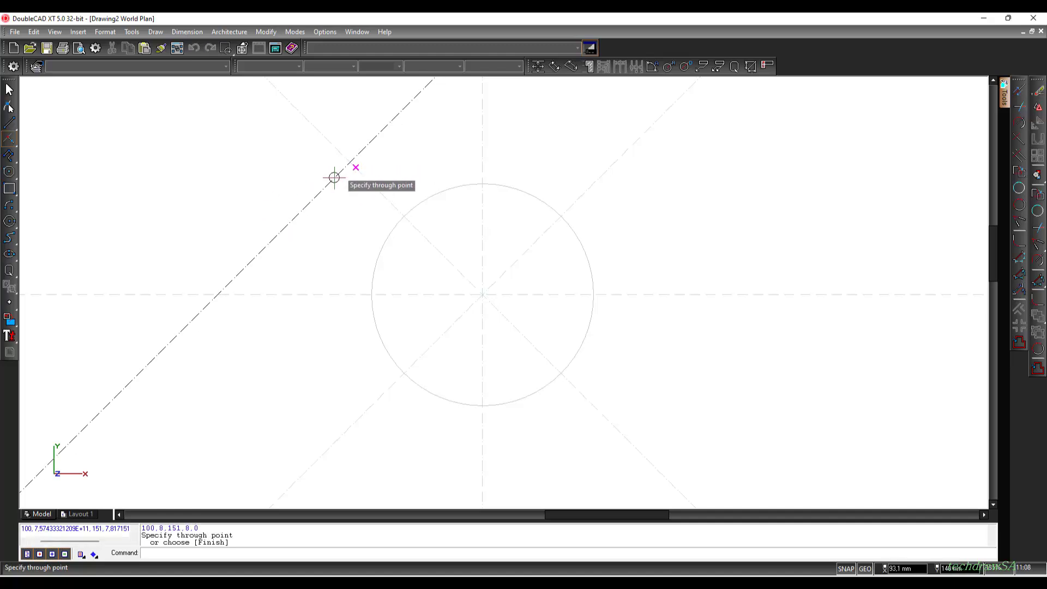
{"action": "left_click", "coordinate": [406, 216]}
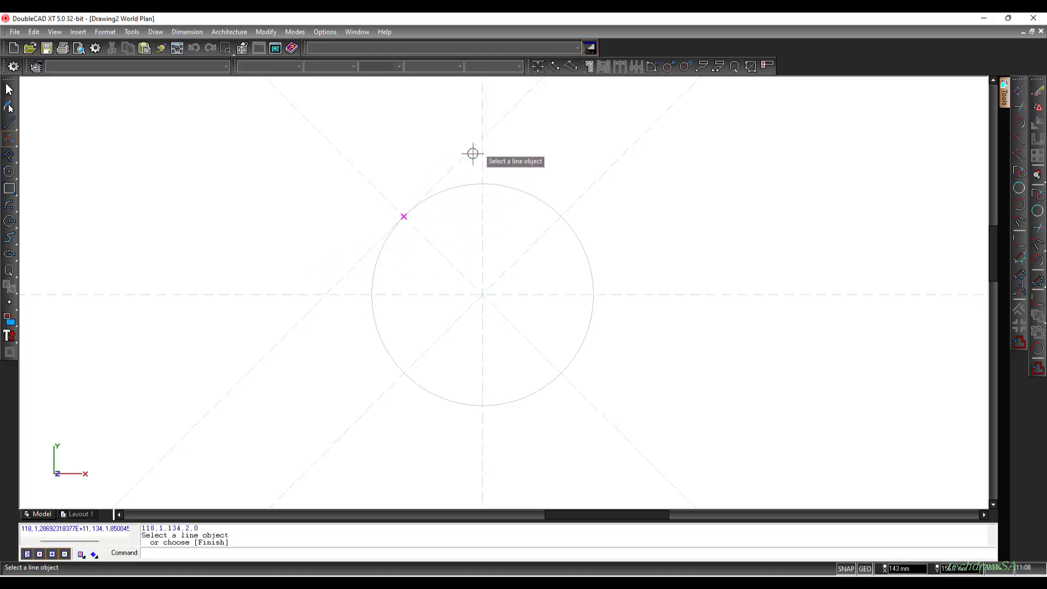
{"action": "left_click", "coordinate": [621, 158]}
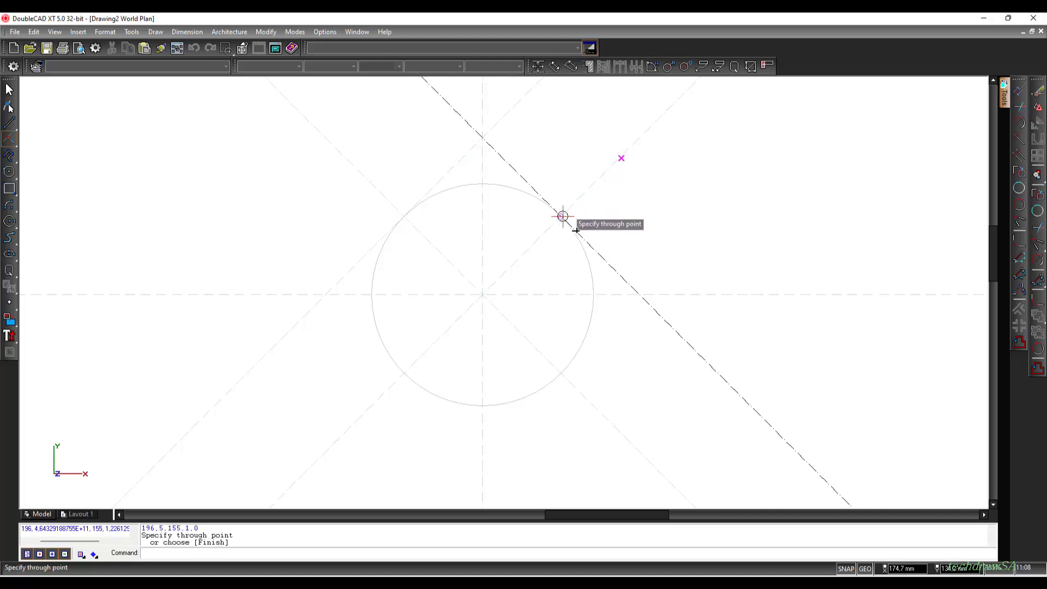
{"action": "left_click", "coordinate": [607, 420]}
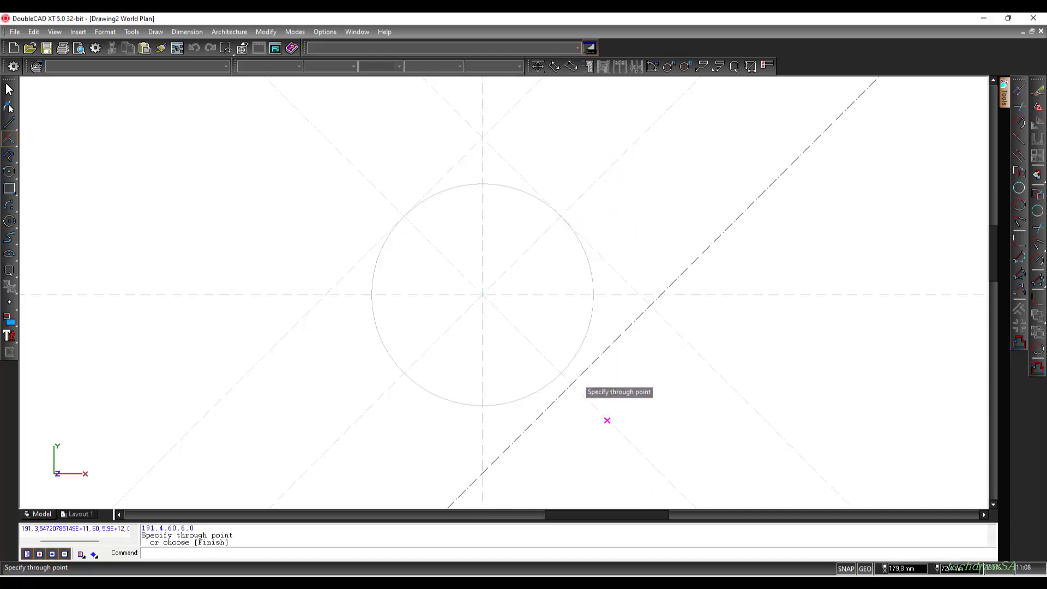
{"action": "left_click", "coordinate": [561, 374]}
{"action": "left_click", "coordinate": [369, 409]}
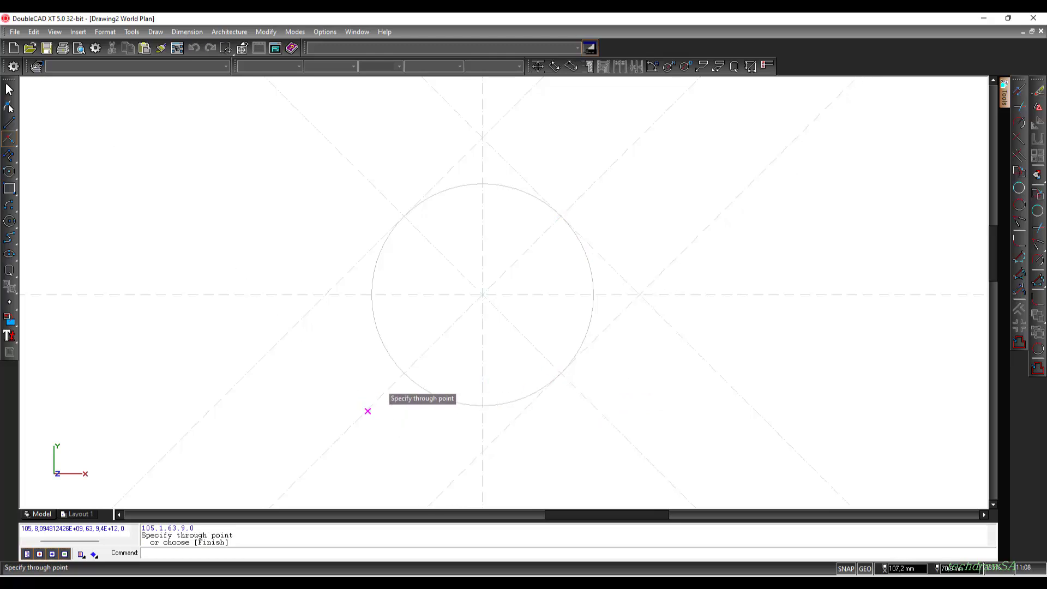
{"action": "left_click", "coordinate": [404, 372]}
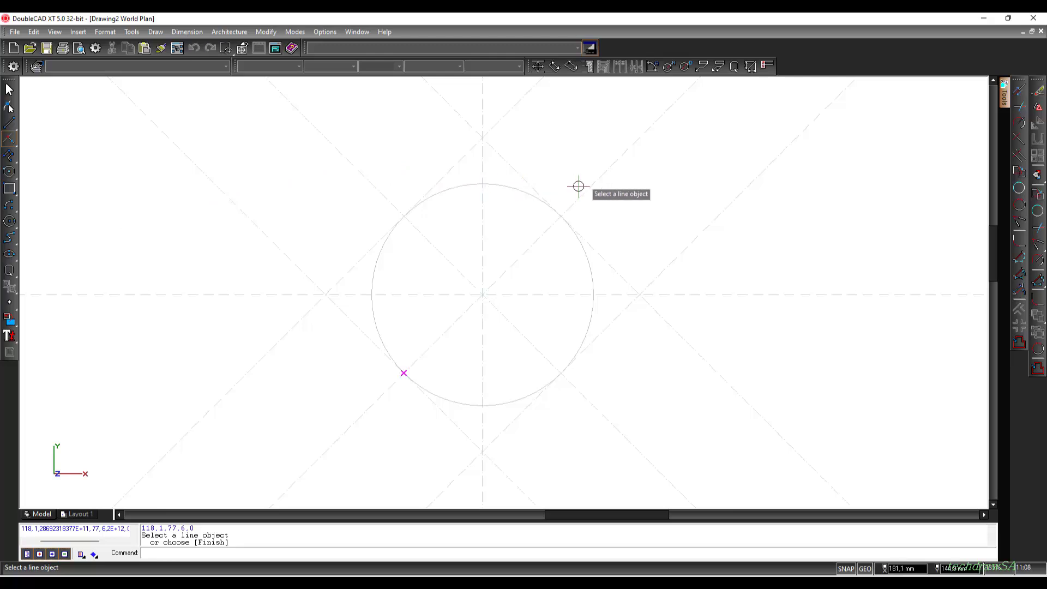
Step: Place four construction lines perpendicular to the vertical and horizontal axes, one through each quadrant point of the circle
{"action": "left_click", "coordinate": [483, 220]}
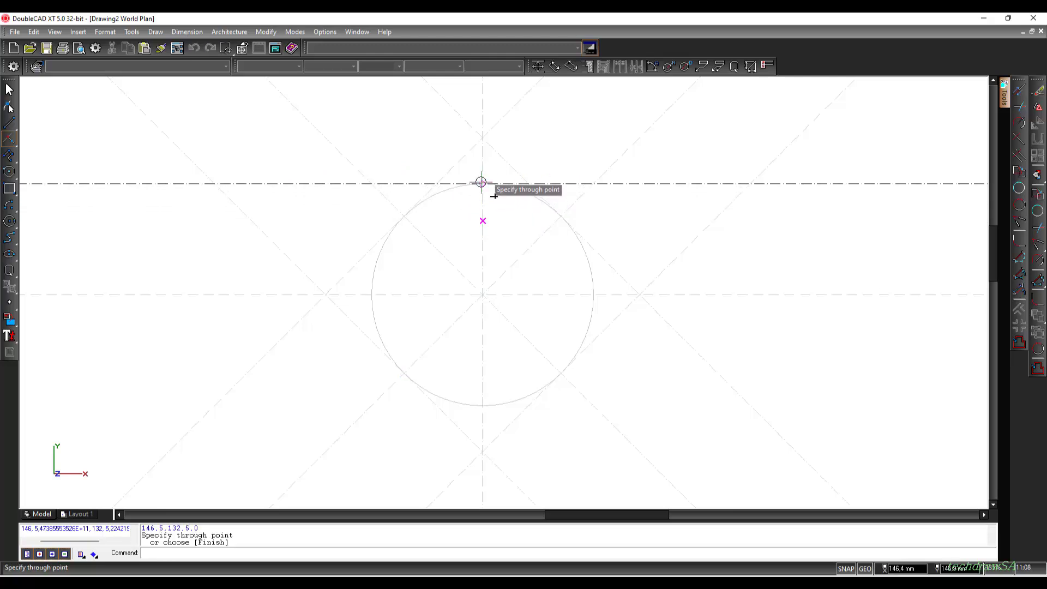
{"action": "left_click", "coordinate": [481, 182]}
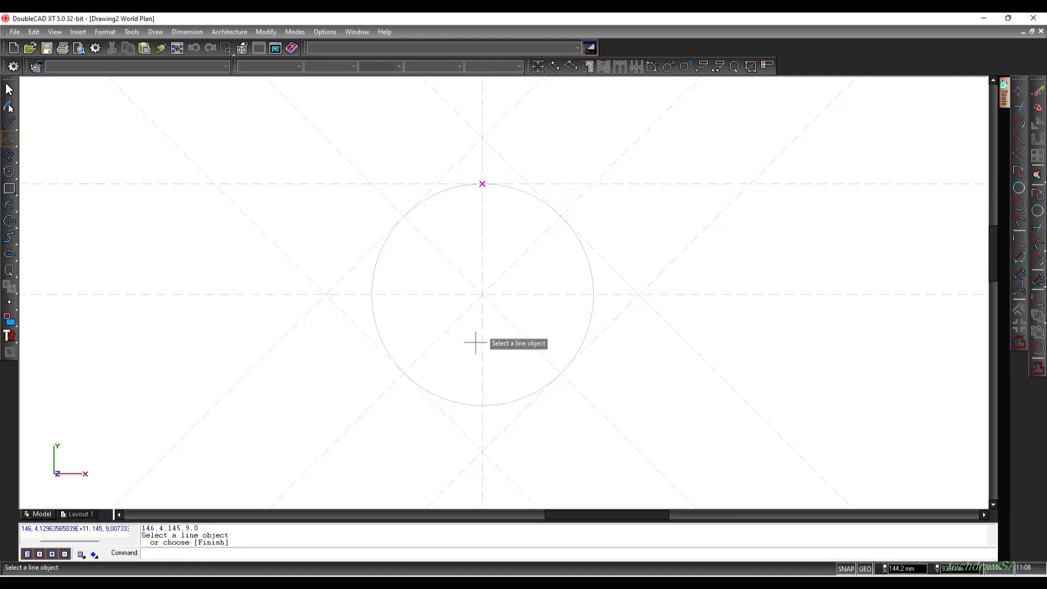
{"action": "left_click", "coordinate": [483, 373]}
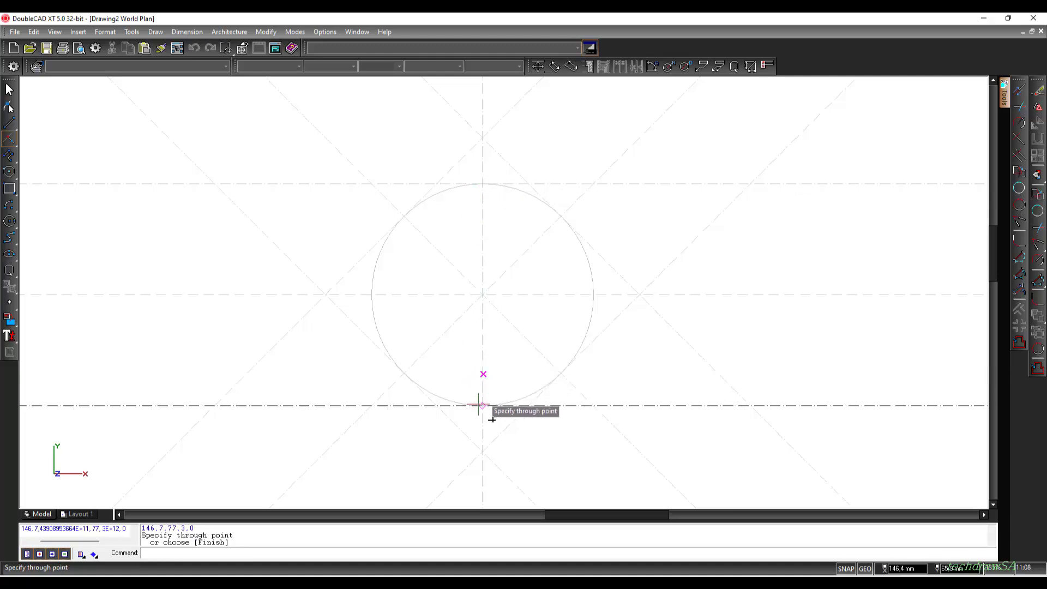
{"action": "left_click", "coordinate": [496, 420]}
{"action": "left_click", "coordinate": [558, 295]}
{"action": "left_click", "coordinate": [593, 292]}
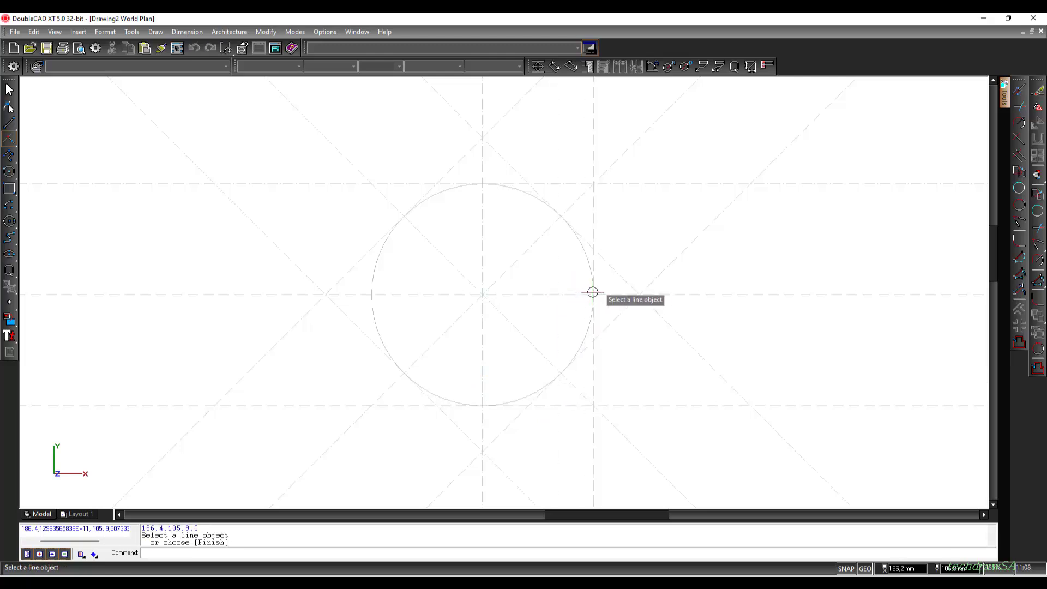
{"action": "left_click", "coordinate": [413, 294]}
{"action": "left_click", "coordinate": [371, 294]}
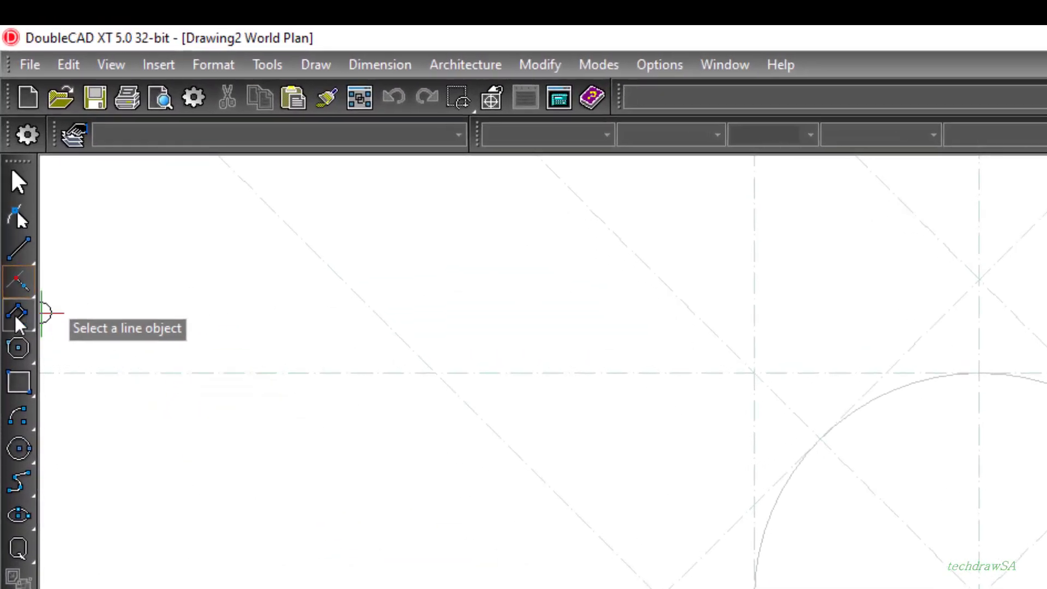
Step: Start a polyline on the Solid line layer with its colour set to By Layer
{"action": "left_click", "coordinate": [22, 257]}
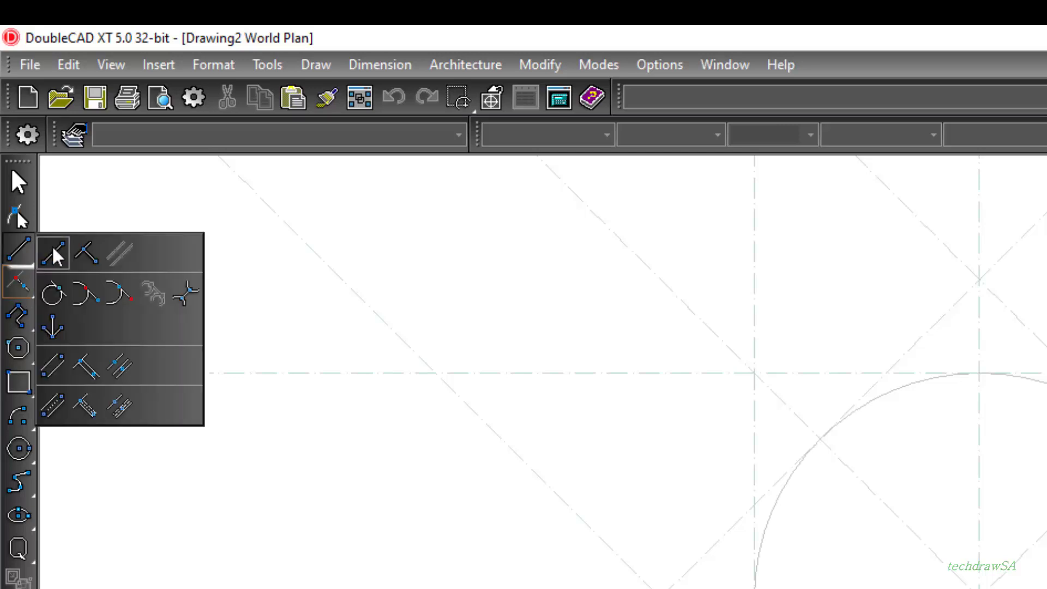
{"action": "mouse_move", "coordinate": [18, 312]}
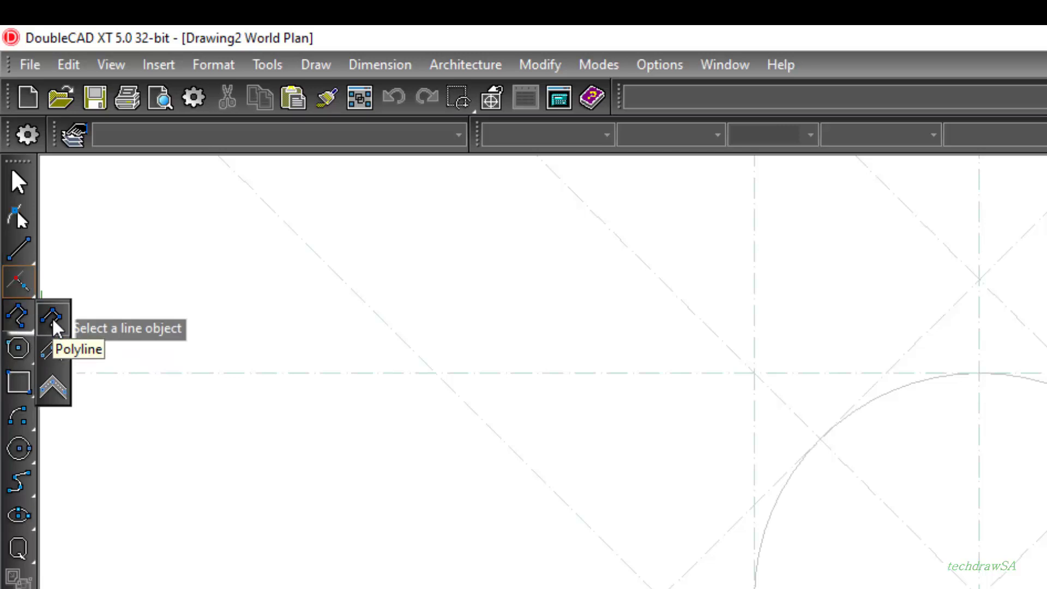
{"action": "left_click", "coordinate": [53, 318]}
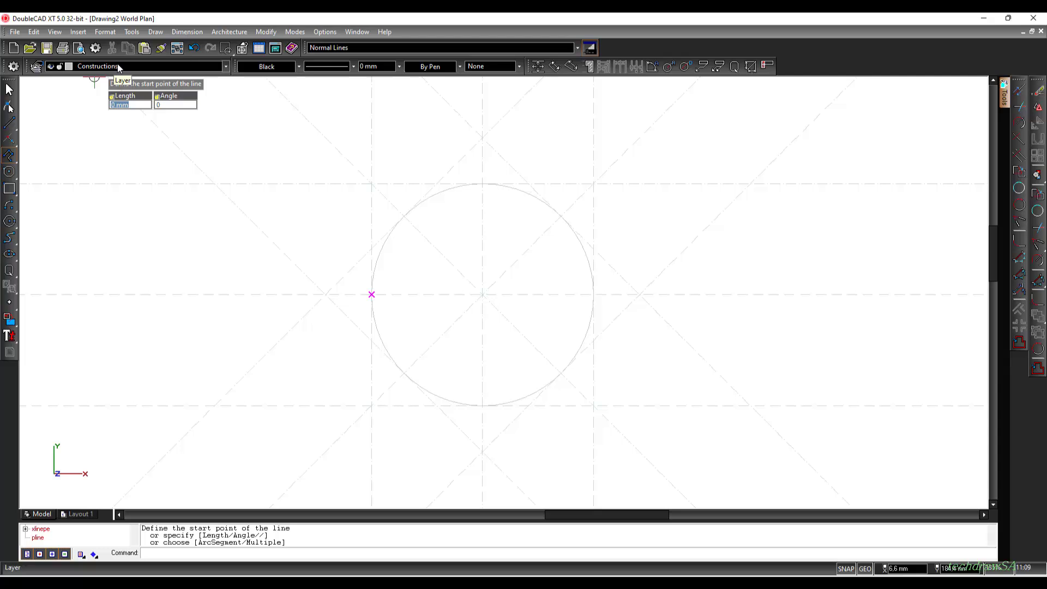
{"action": "left_click", "coordinate": [226, 67]}
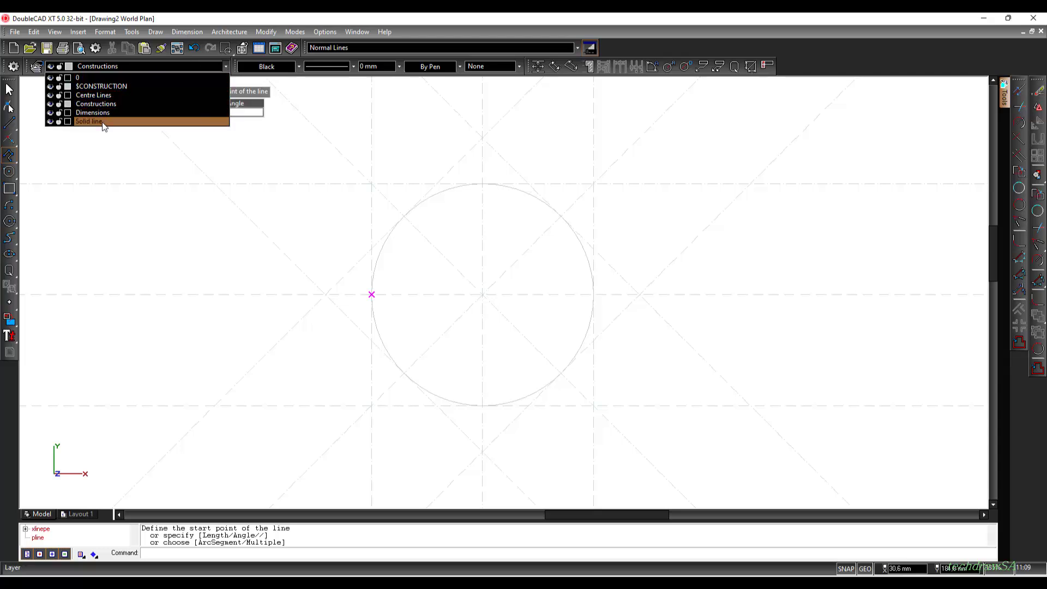
{"action": "left_click", "coordinate": [88, 121]}
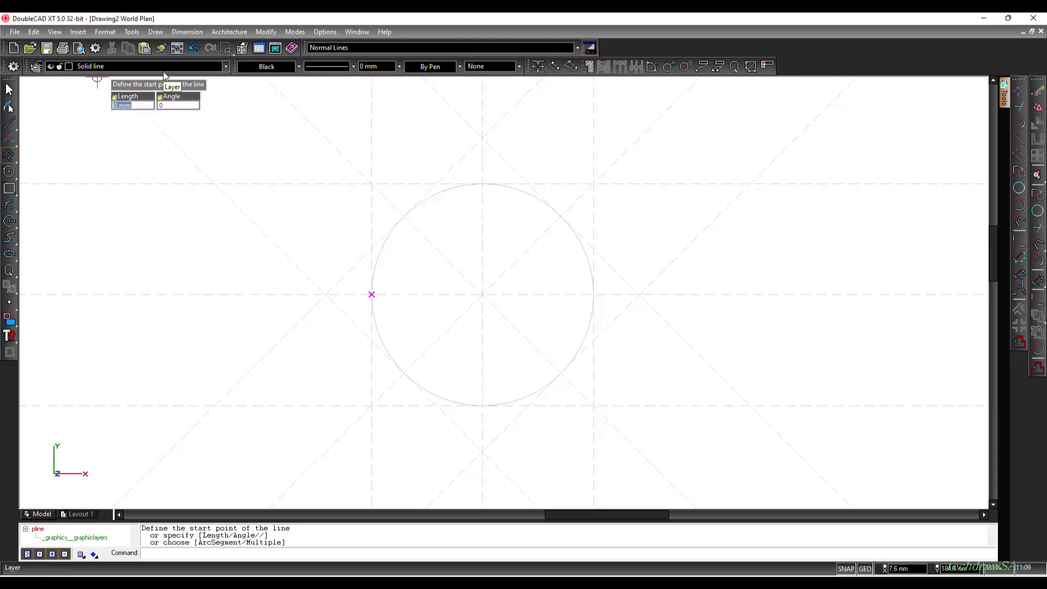
{"action": "left_click", "coordinate": [299, 66]}
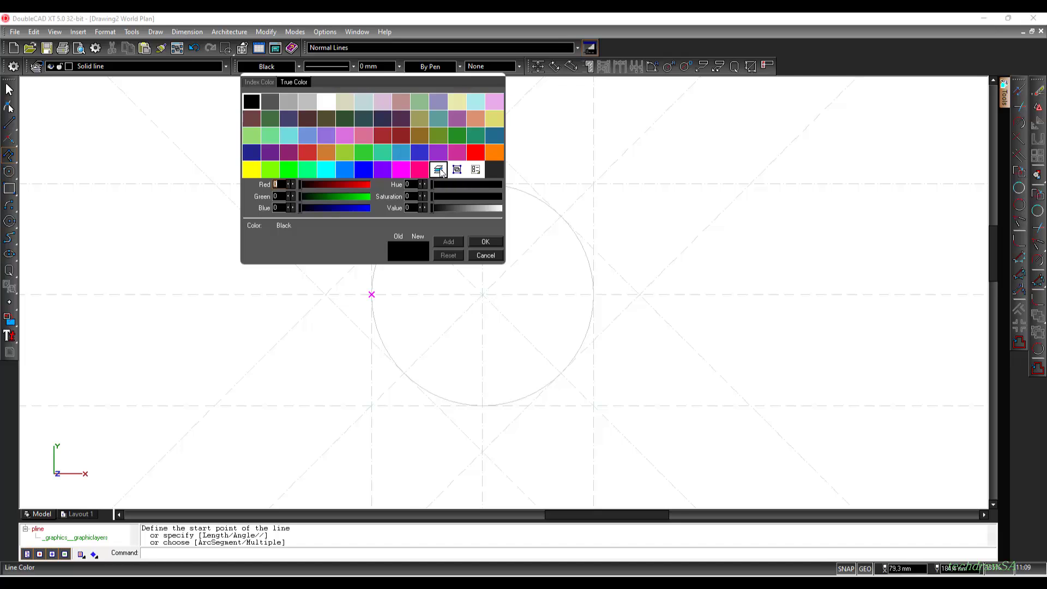
{"action": "left_click", "coordinate": [439, 170]}
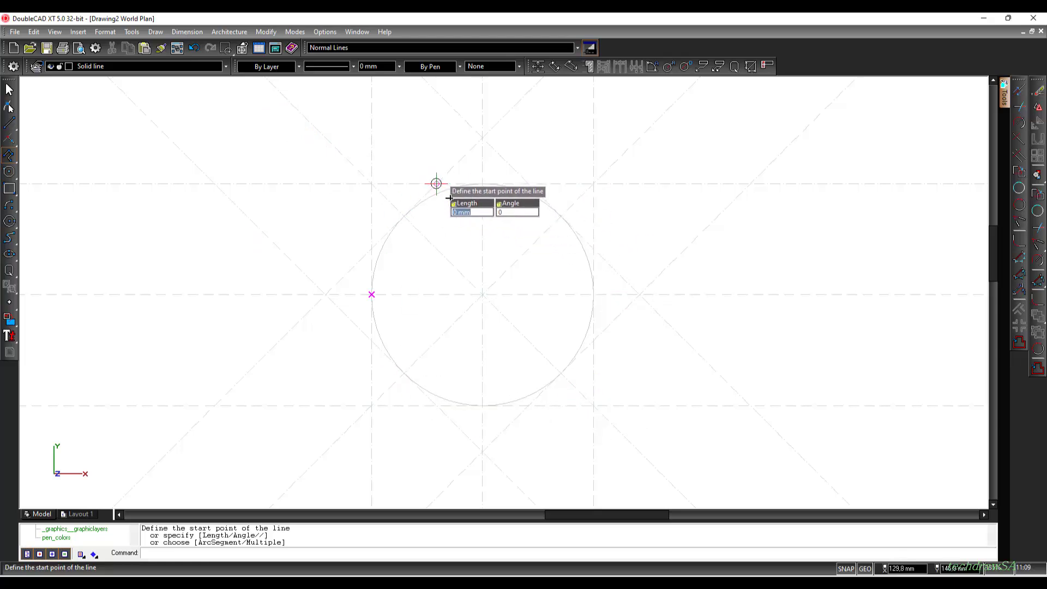
Step: Draw the octagon's horizontal top side between the intersections of the top construction line with the two upper diagonal tangents
{"action": "left_click", "coordinate": [436, 184]}
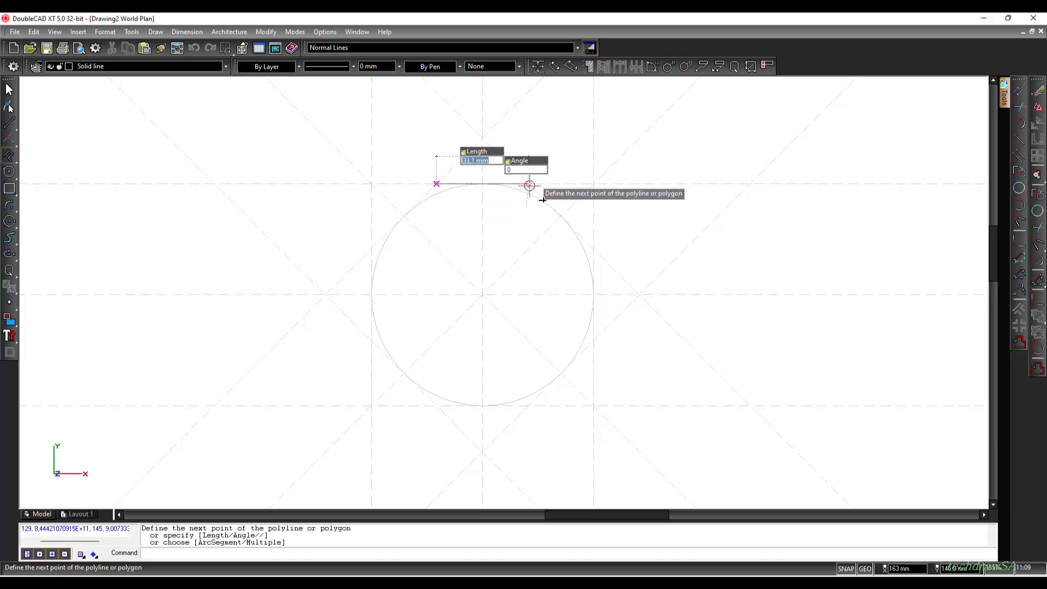
{"action": "scroll", "coordinate": [543, 200], "scroll_direction": "up", "scroll_amount": 3}
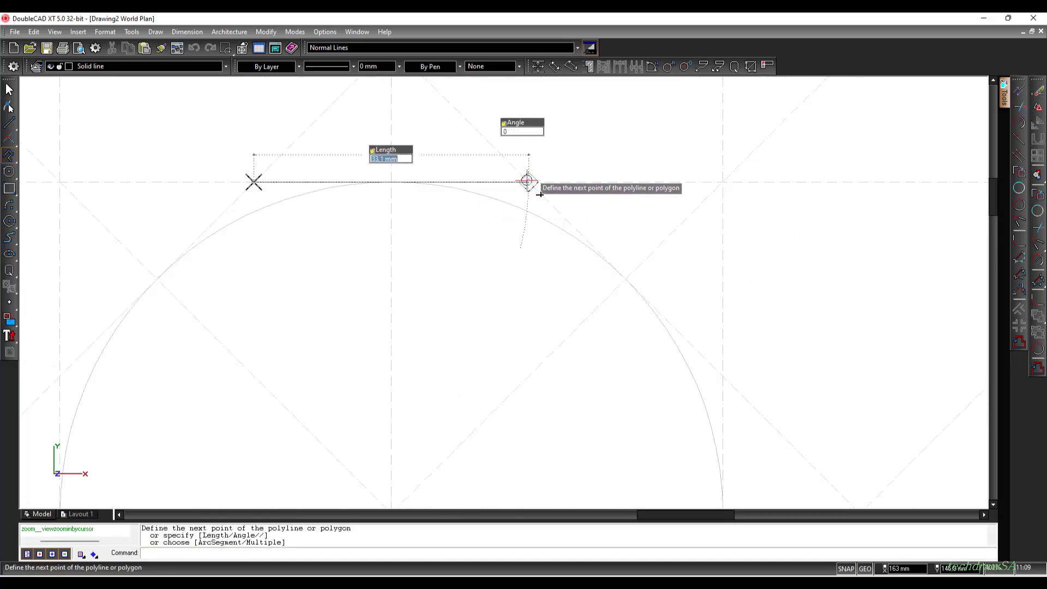
{"action": "left_click", "coordinate": [540, 194]}
{"action": "scroll", "coordinate": [672, 304], "scroll_direction": "down", "scroll_amount": 1}
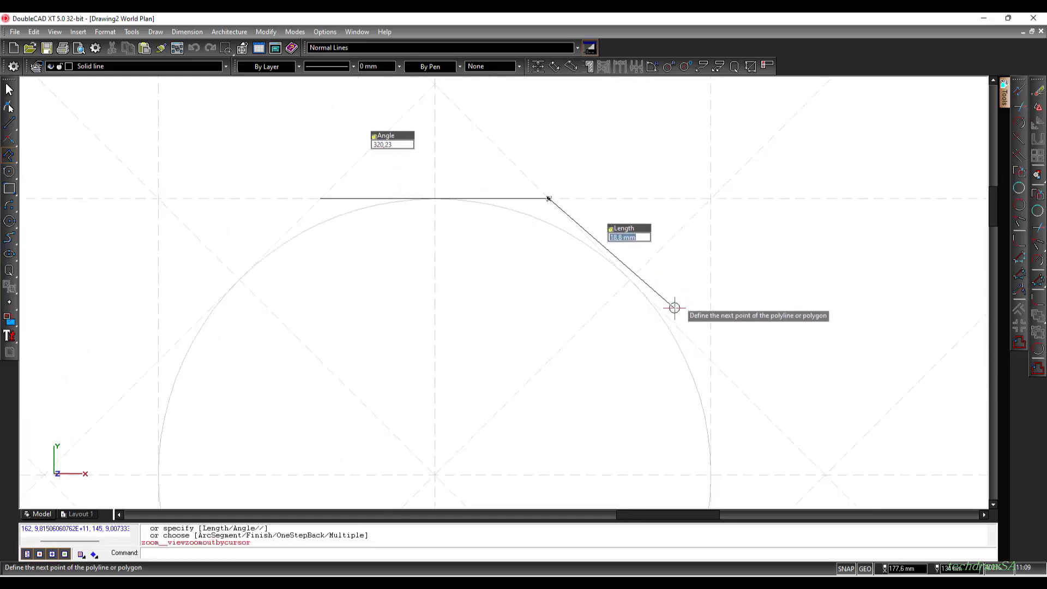
Step: Try to draw the octagon's upper-right diagonal side and take back that last polyline vertex
{"action": "left_click", "coordinate": [711, 361]}
{"action": "scroll", "coordinate": [724, 389], "scroll_direction": "down", "scroll_amount": 2}
{"action": "scroll", "coordinate": [710, 427], "scroll_direction": "down", "scroll_amount": 3}
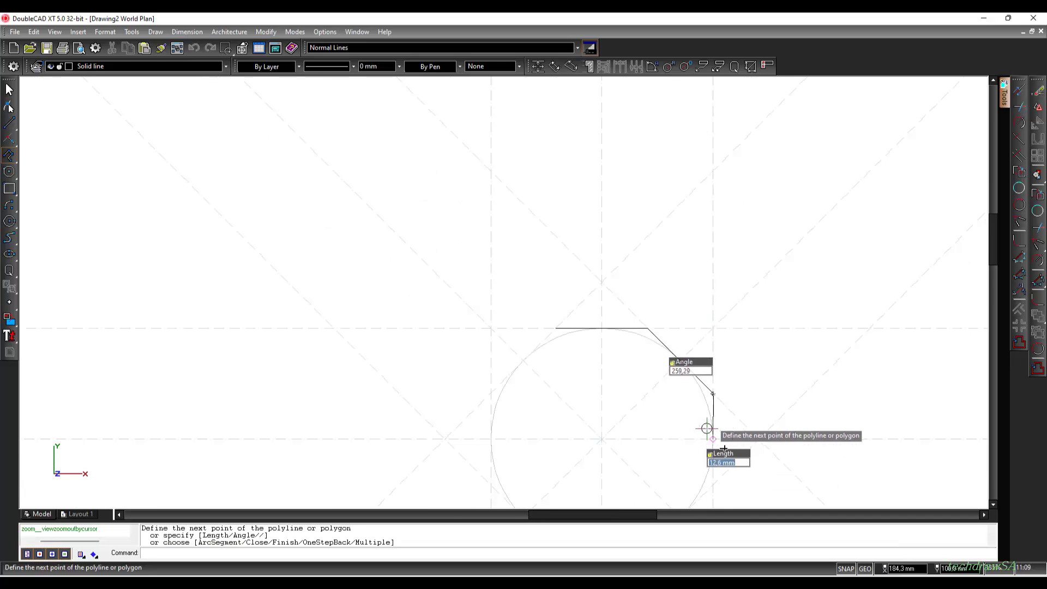
{"action": "scroll", "coordinate": [709, 452], "scroll_direction": "up", "scroll_amount": 3}
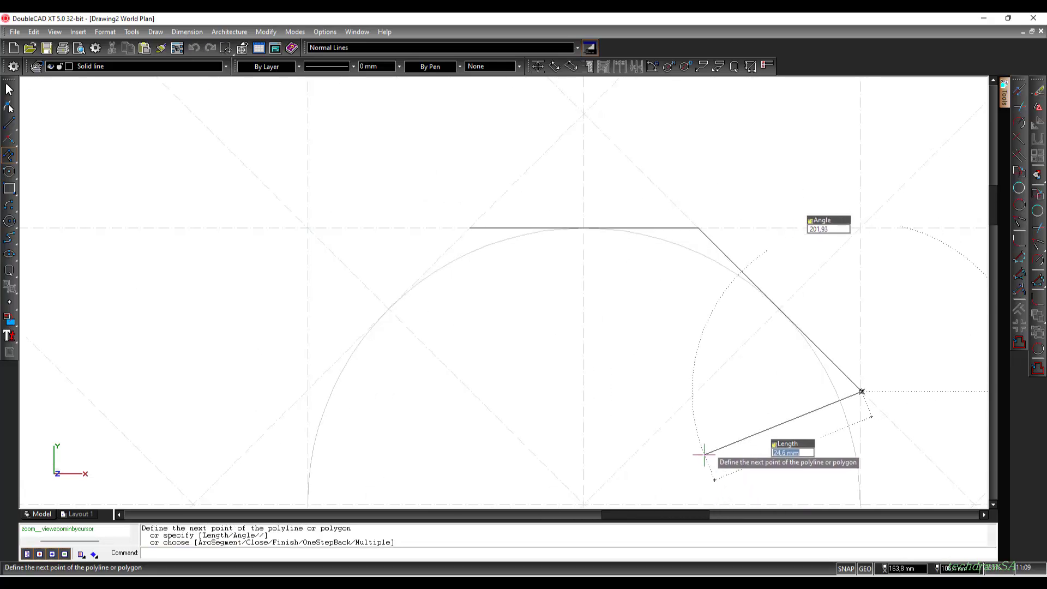
{"action": "mouse_move", "coordinate": [995, 197]}
{"action": "left_mouse_down"}
{"action": "mouse_move", "coordinate": [1003, 256]}
{"action": "mouse_move", "coordinate": [1008, 225]}
{"action": "left_mouse_up"}
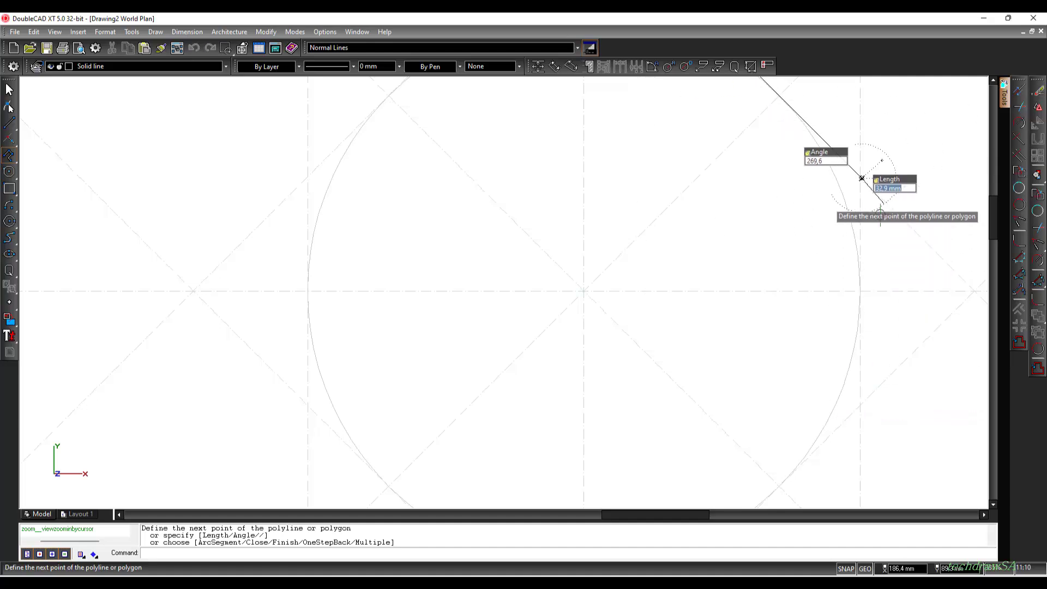
{"action": "scroll", "coordinate": [867, 196], "scroll_direction": "up", "scroll_amount": 4}
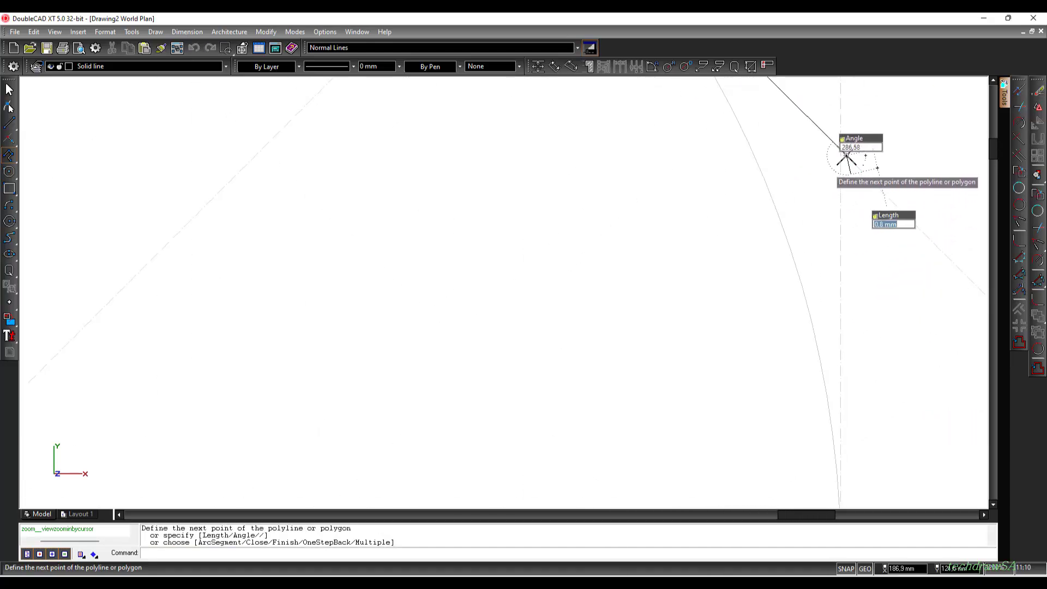
{"action": "left_click", "coordinate": [845, 157]}
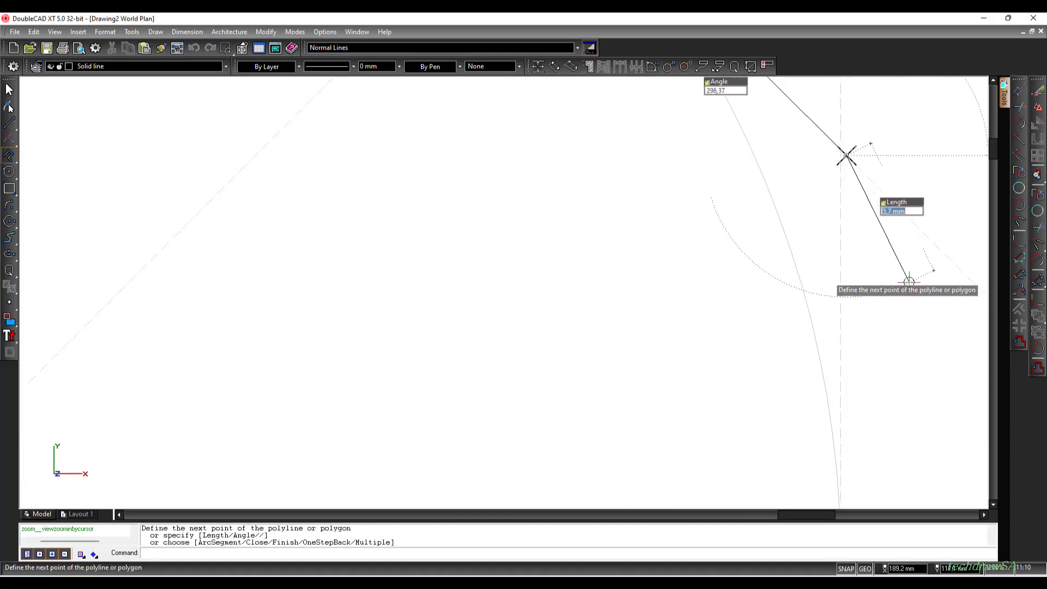
{"action": "right_click", "coordinate": [885, 228]}
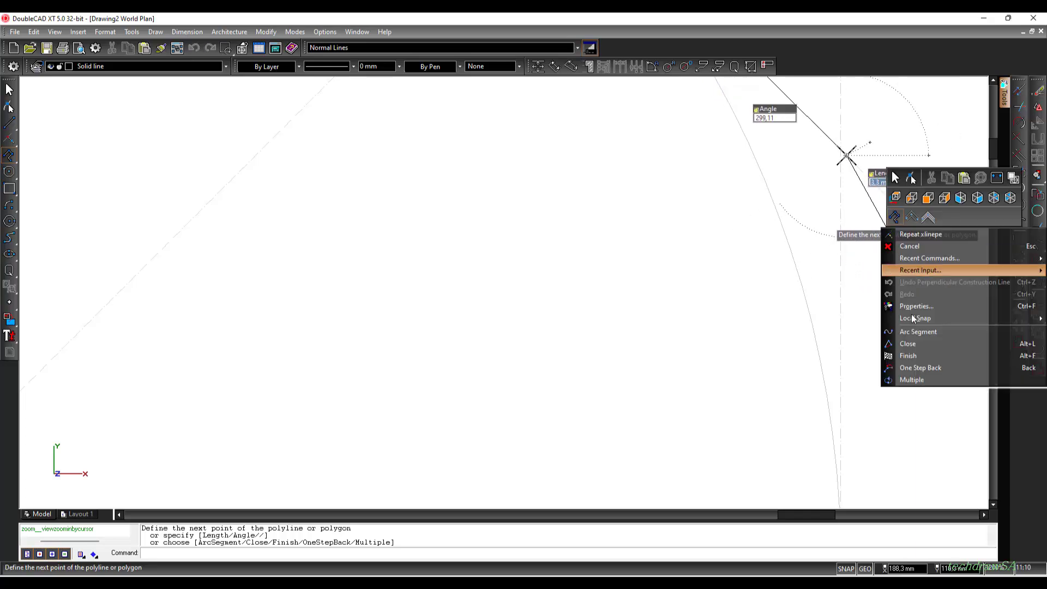
{"action": "left_click", "coordinate": [923, 368]}
Step: Draw the octagon's upper-right diagonal side and right vertical side, ending each at the intersection of the tangent construction lines
{"action": "scroll", "coordinate": [715, 217], "scroll_direction": "down", "scroll_amount": 4}
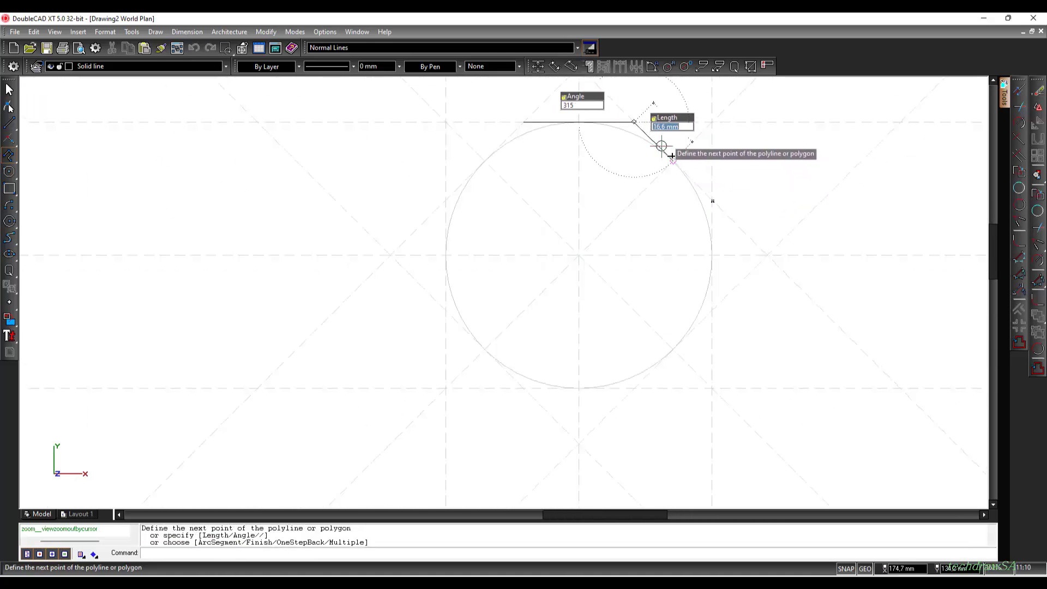
{"action": "scroll", "coordinate": [649, 131], "scroll_direction": "up", "scroll_amount": 4}
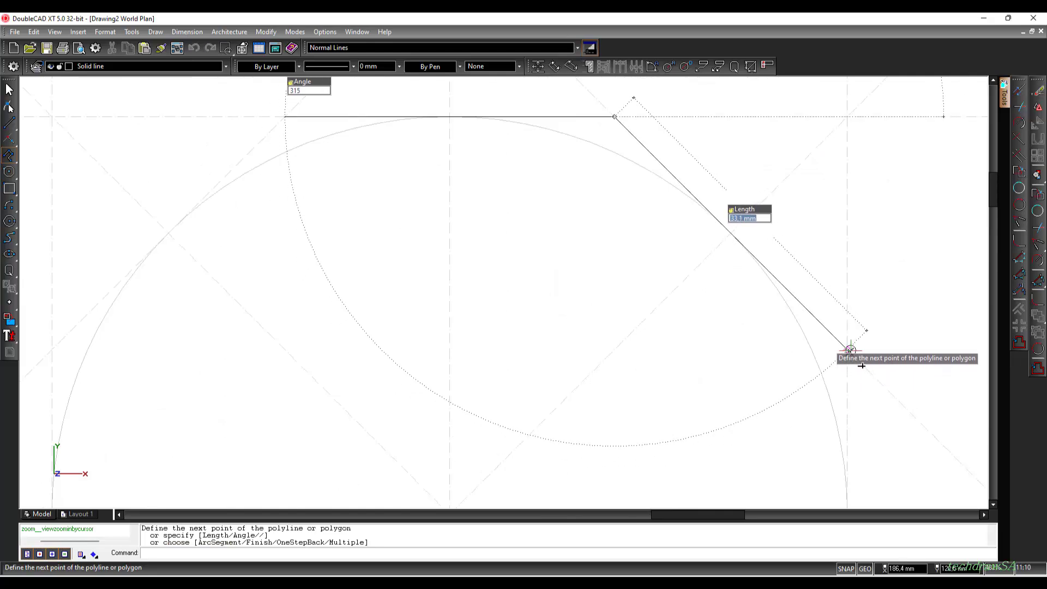
{"action": "scroll", "coordinate": [859, 365], "scroll_direction": "up", "scroll_amount": 4}
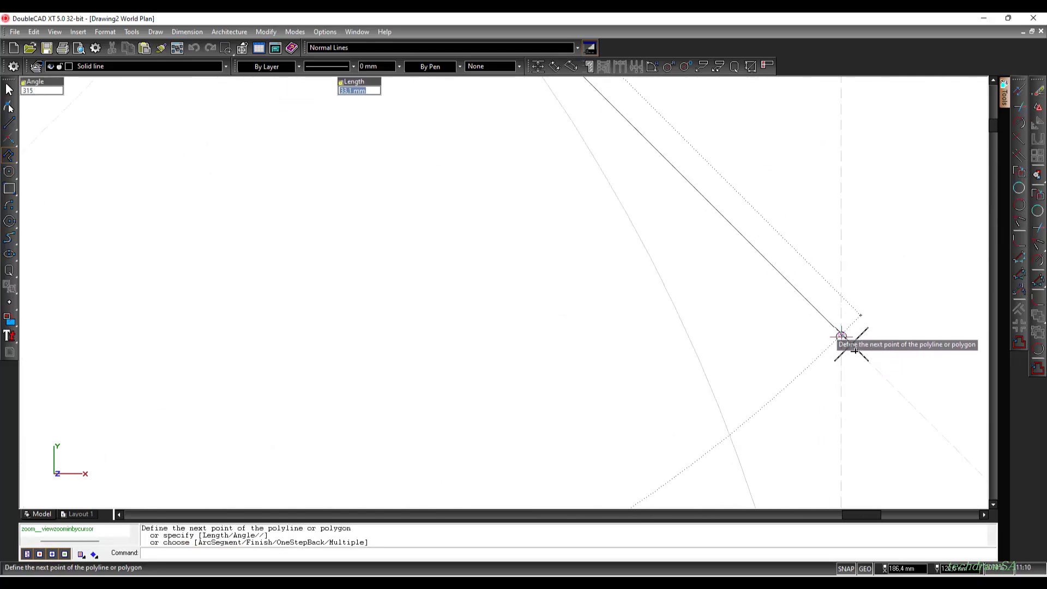
{"action": "left_click", "coordinate": [854, 351]}
{"action": "scroll", "coordinate": [779, 413], "scroll_direction": "down", "scroll_amount": 4}
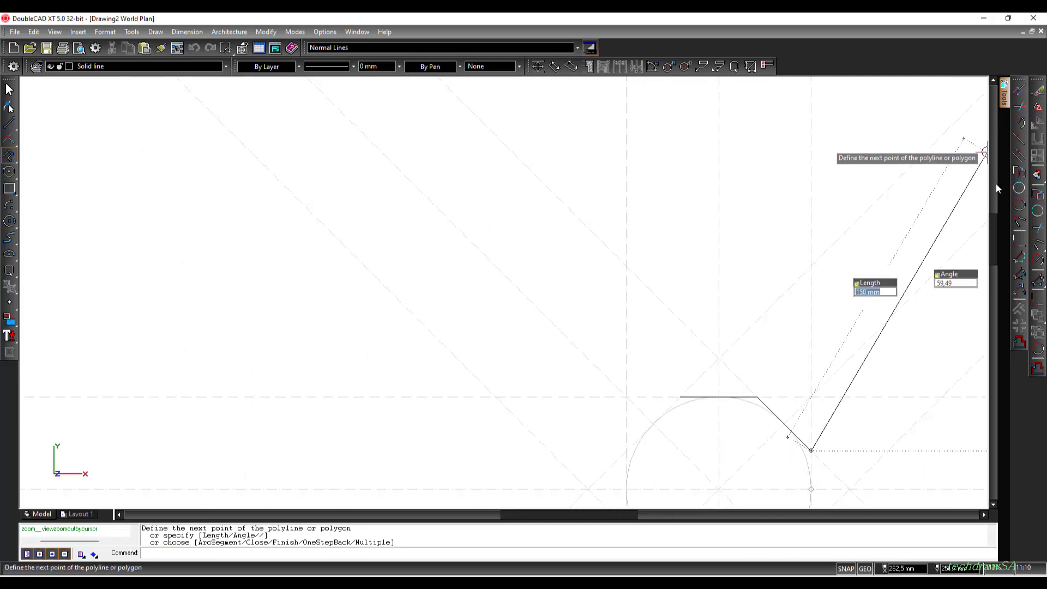
{"action": "left_click_drag", "start_coordinate": [994, 223], "coordinate": [994, 278]}
{"action": "scroll", "coordinate": [818, 262], "scroll_direction": "up", "scroll_amount": 6}
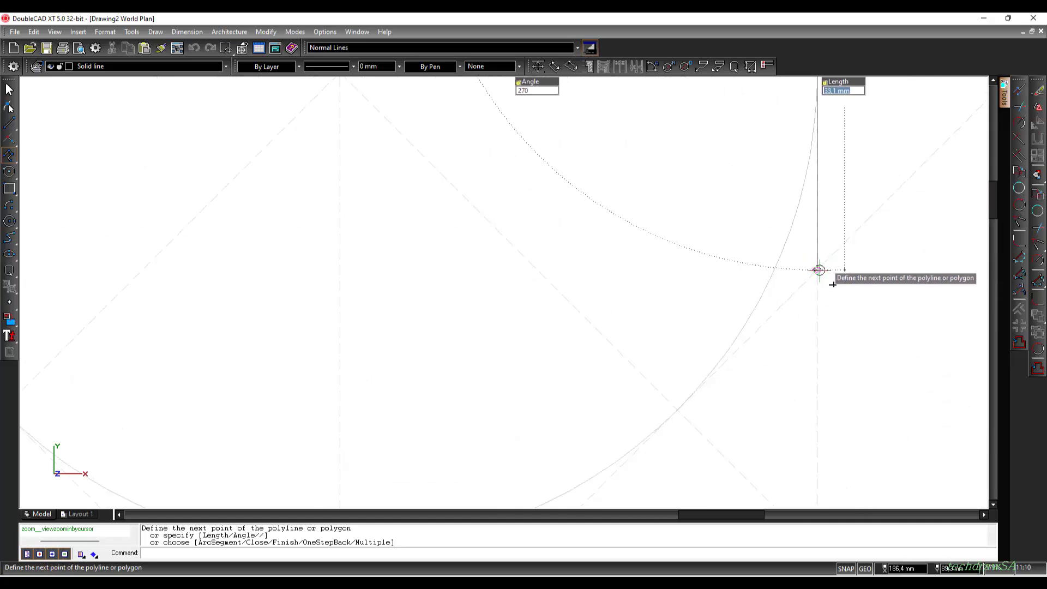
{"action": "left_click", "coordinate": [818, 269]}
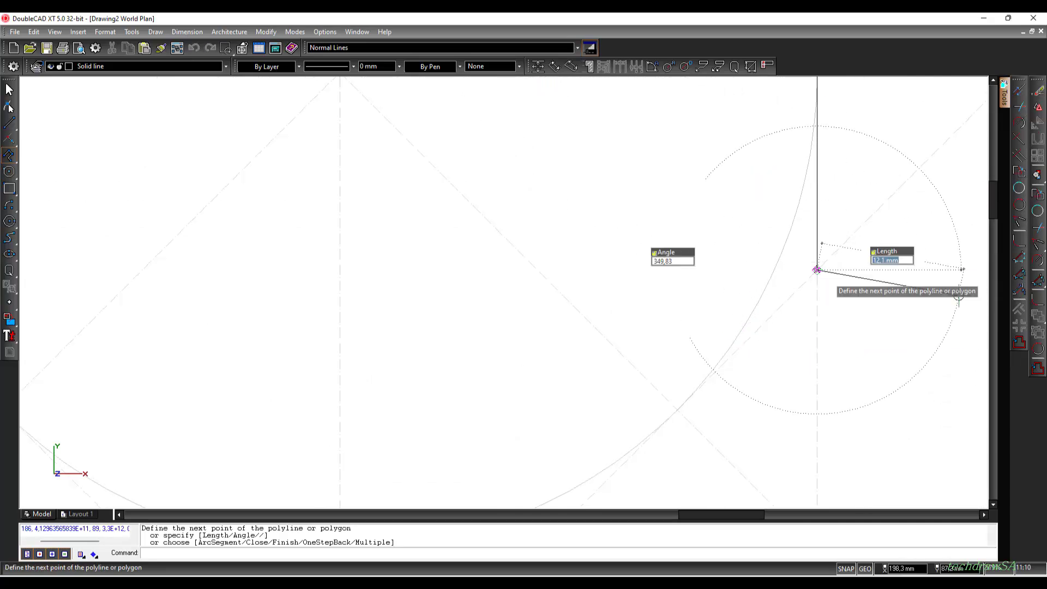
Step: Continue the polyline along the lower-right diagonal side and the horizontal bottom side, using the construction line intersections as vertices
{"action": "left_click_drag", "start_coordinate": [994, 199], "coordinate": [991, 221]}
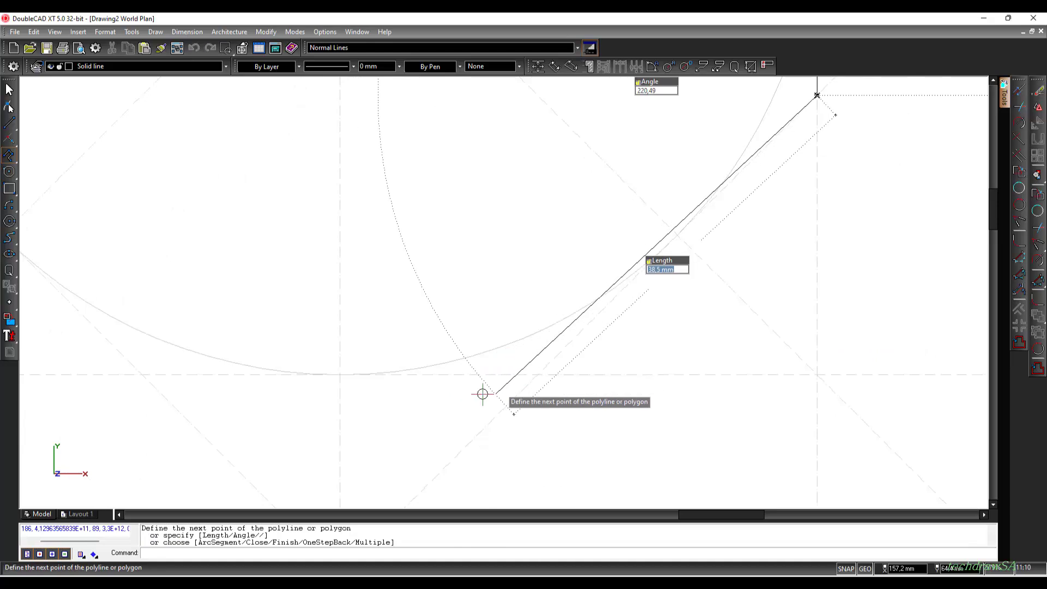
{"action": "left_click", "coordinate": [536, 375]}
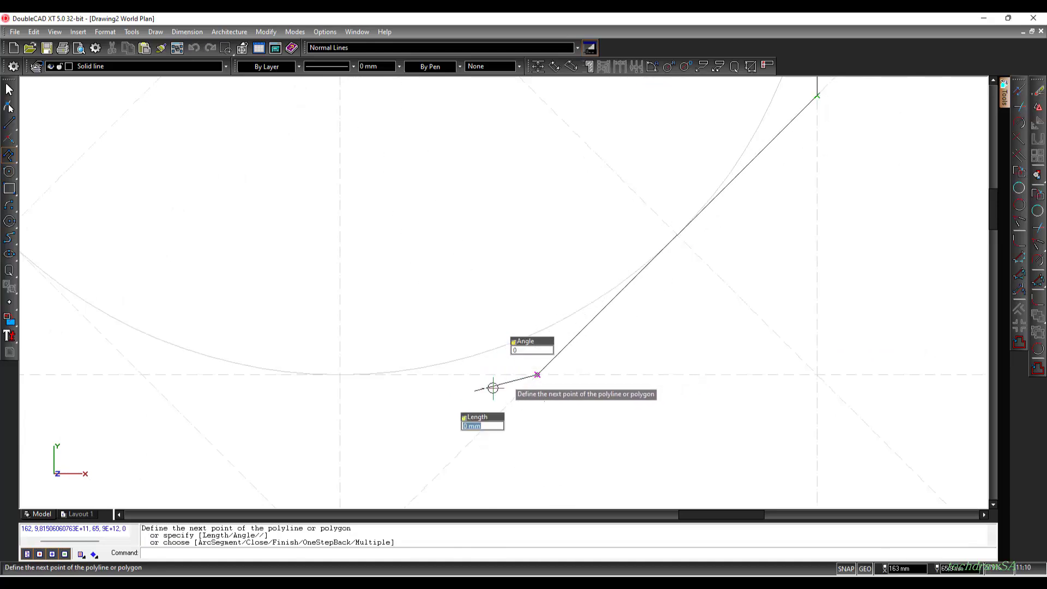
{"action": "left_click", "coordinate": [140, 375]}
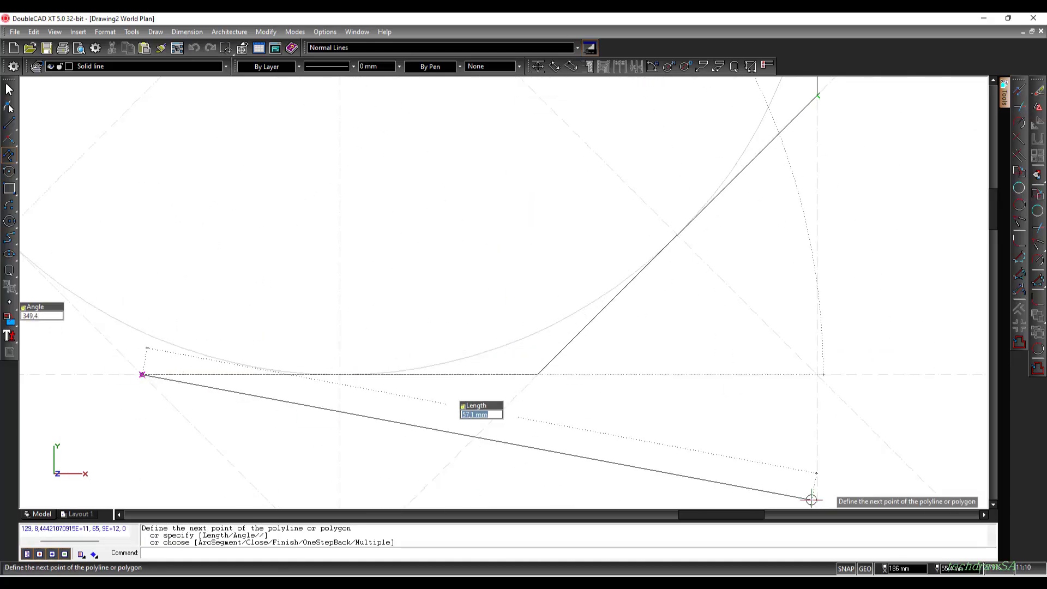
Step: Add the octagon's lower-left diagonal side and left vertical side through the next two construction line intersections
{"action": "left_click_drag", "start_coordinate": [729, 517], "coordinate": [662, 520]}
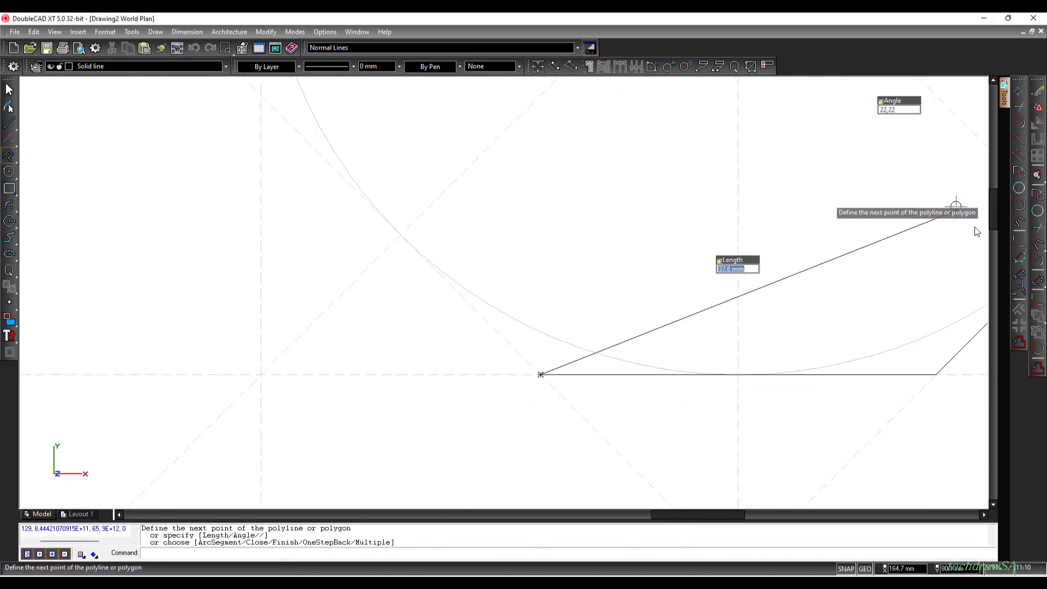
{"action": "left_click_drag", "start_coordinate": [992, 209], "coordinate": [992, 178]}
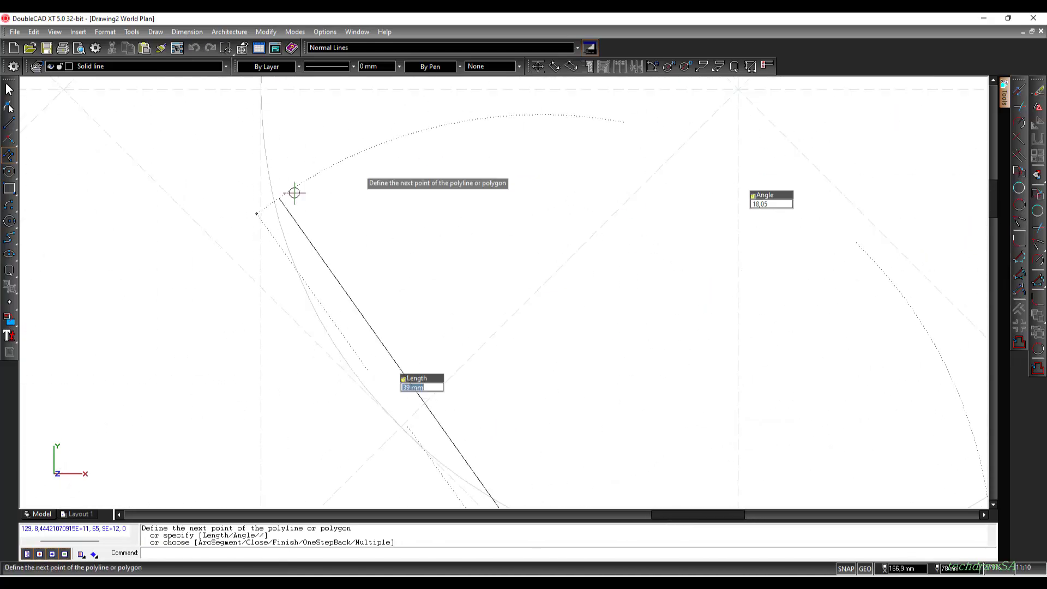
{"action": "left_click", "coordinate": [261, 287]}
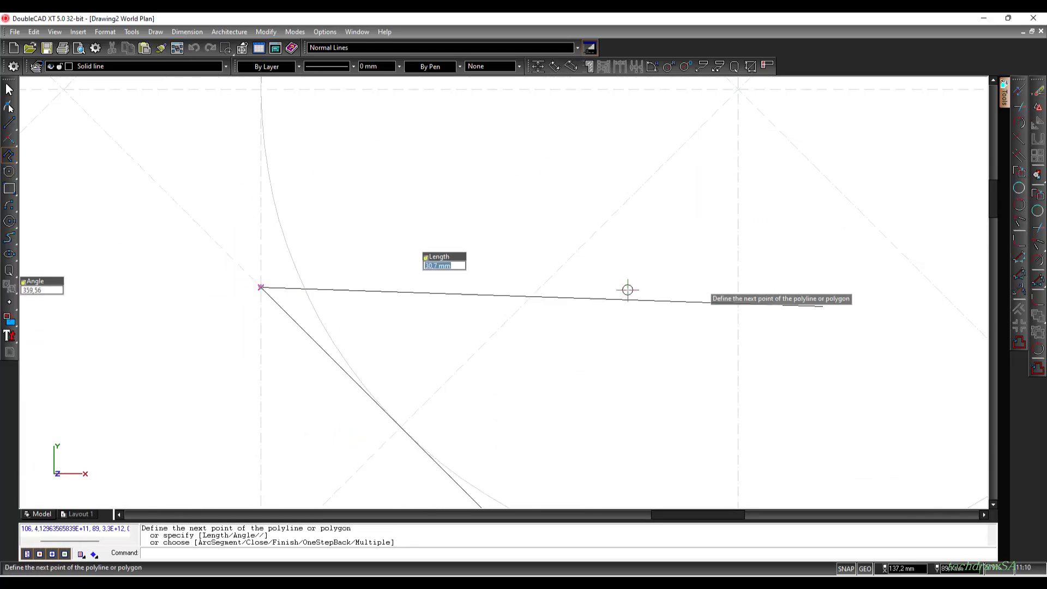
{"action": "left_click_drag", "start_coordinate": [993, 201], "coordinate": [1002, 149]}
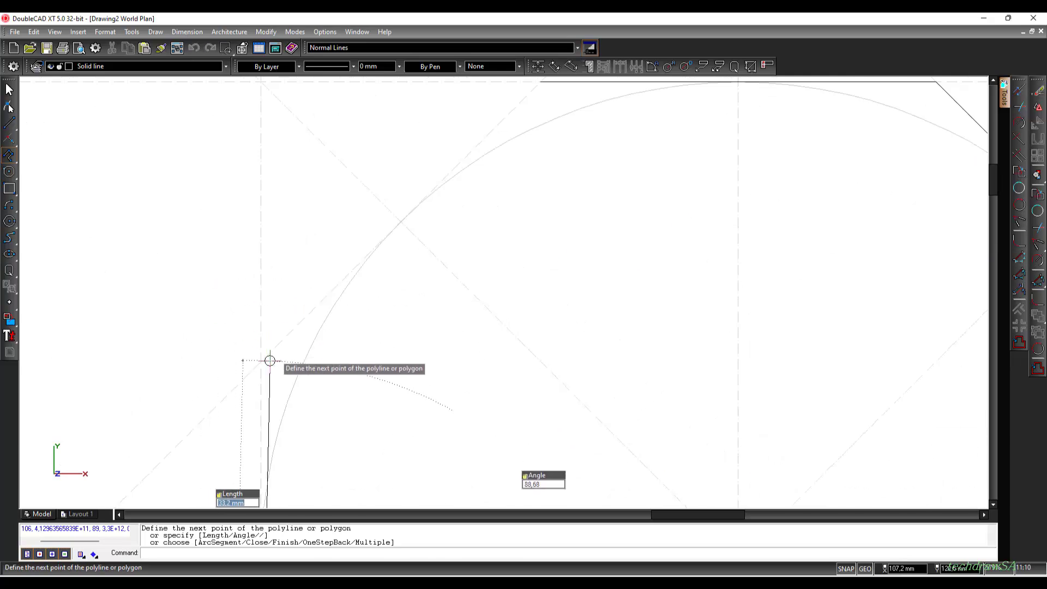
{"action": "scroll", "coordinate": [334, 268], "scroll_direction": "down", "scroll_amount": 1}
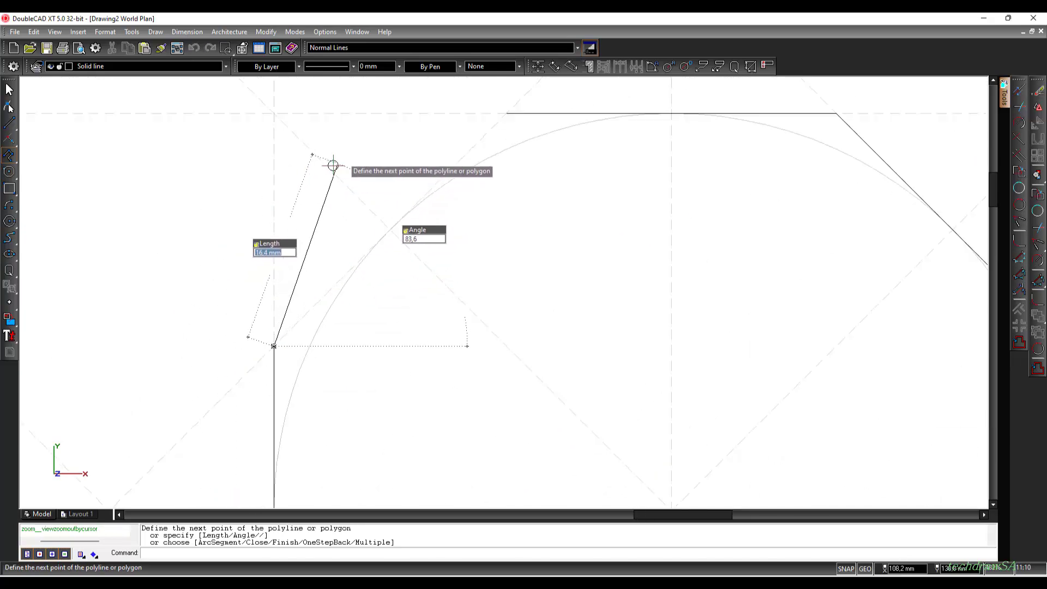
Step: Complete the octagon with the upper-left diagonal side back to the polyline's start point and end the command
{"action": "right_click", "coordinate": [384, 137]}
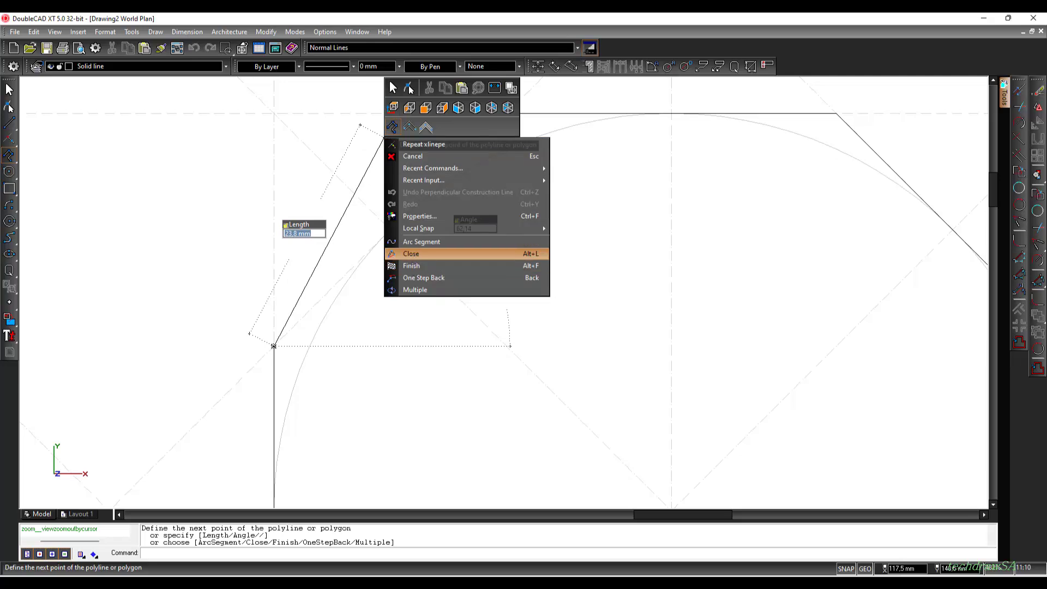
{"action": "left_click", "coordinate": [878, 57]}
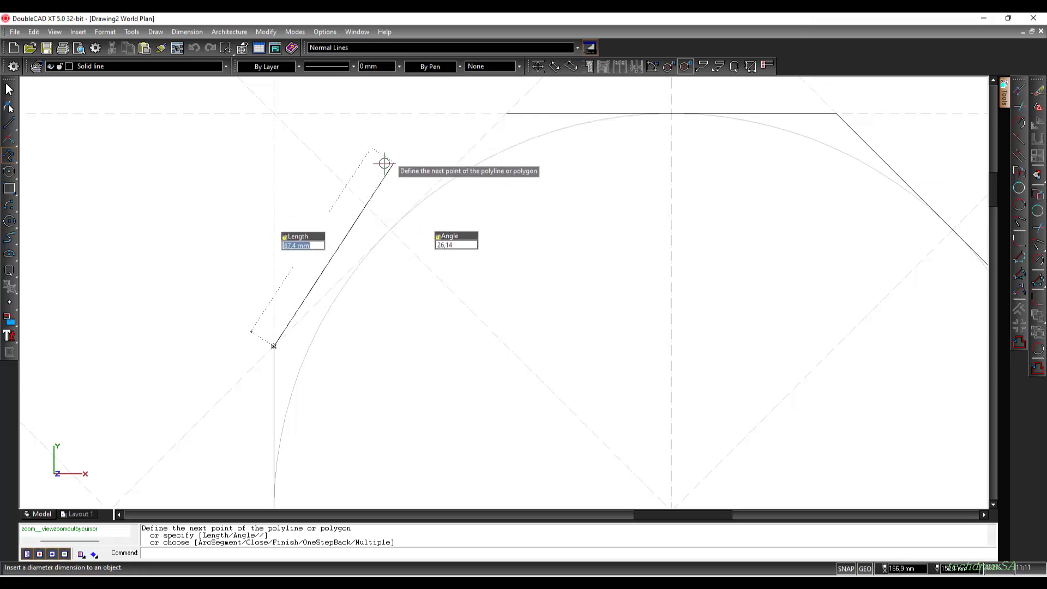
{"action": "left_click", "coordinate": [508, 115]}
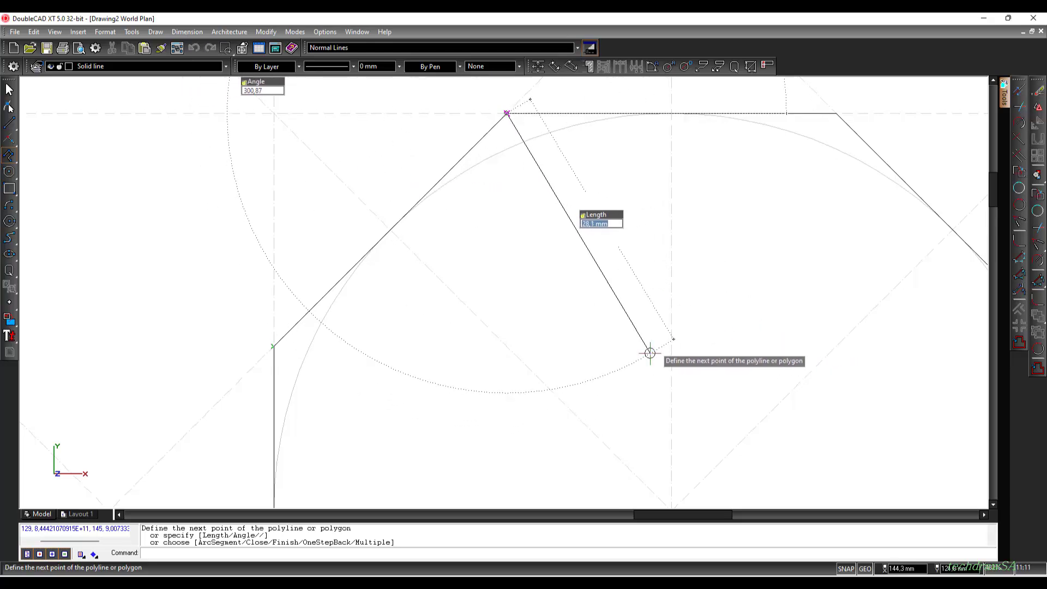
{"action": "right_click", "coordinate": [625, 321]}
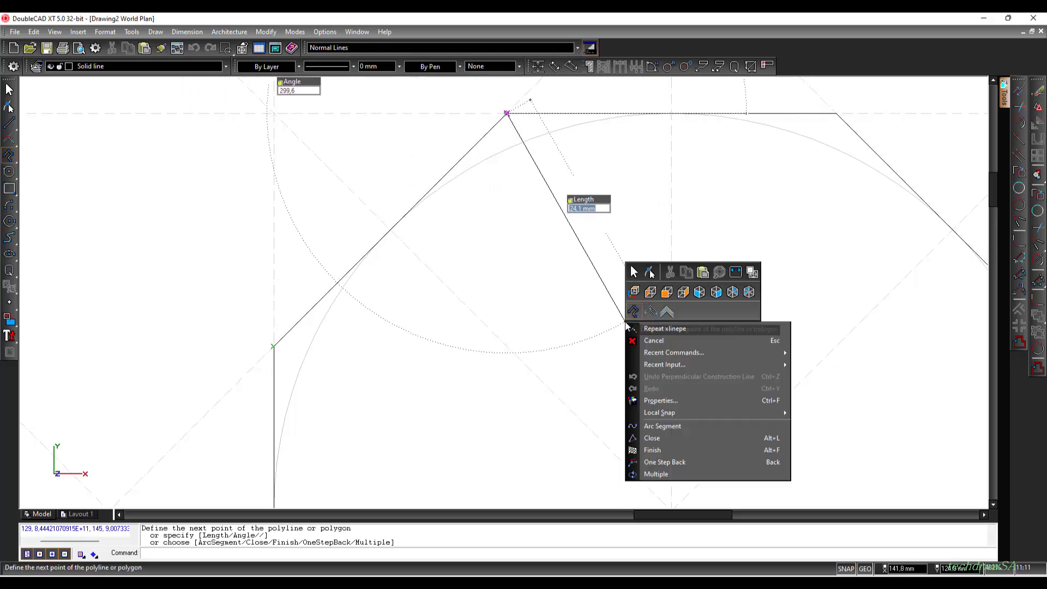
{"action": "left_click", "coordinate": [659, 340]}
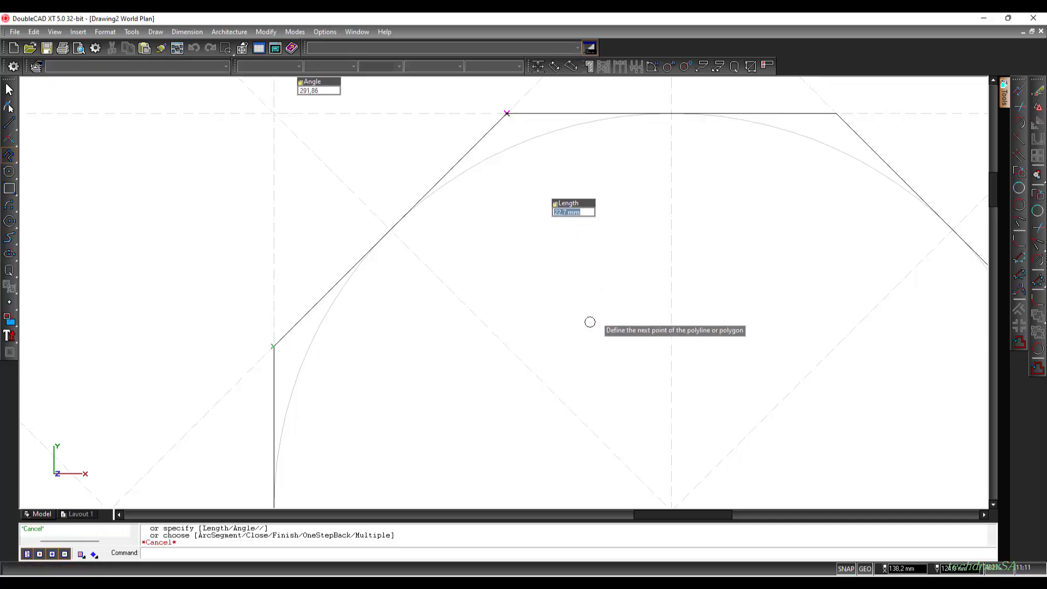
Step: Add a vertical construction line through the intersection of the diagonal and horizontal construction lines outside the octagon's right vertical side
{"action": "scroll", "coordinate": [729, 336], "scroll_direction": "down", "scroll_amount": 1}
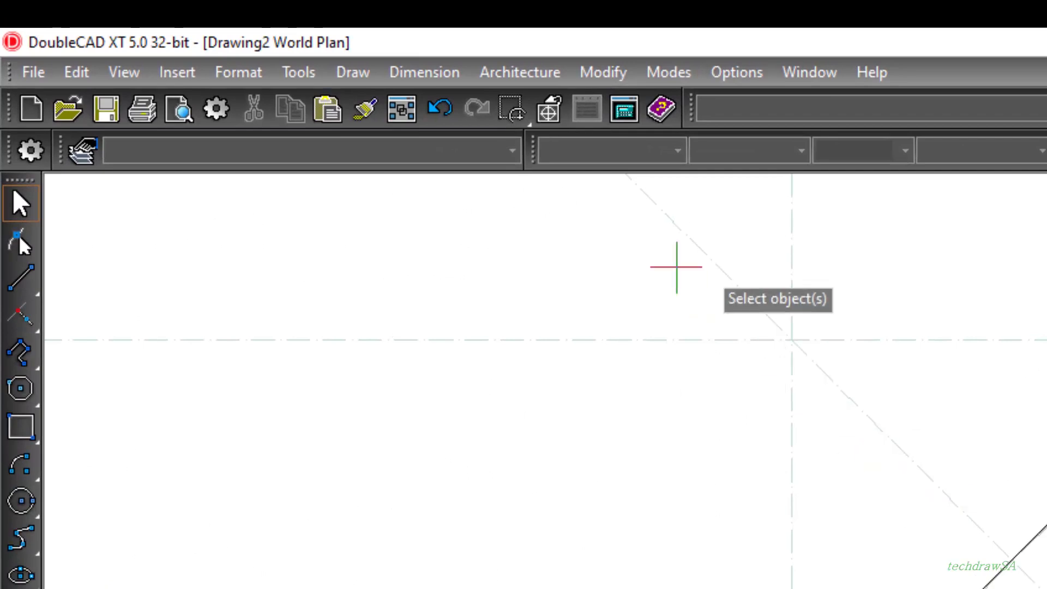
{"action": "left_click", "coordinate": [512, 116]}
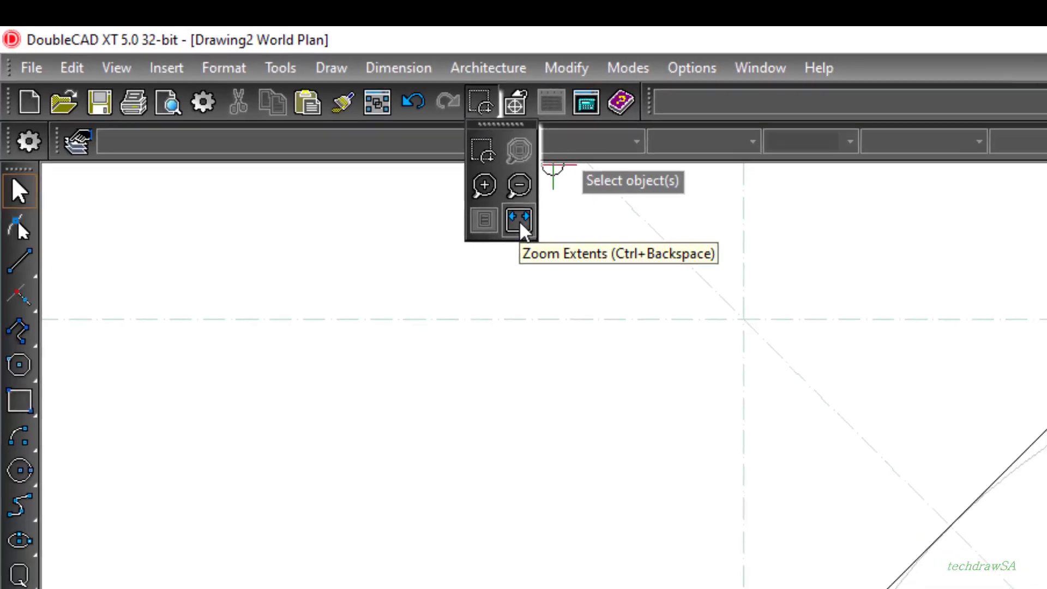
{"action": "left_click", "coordinate": [553, 239]}
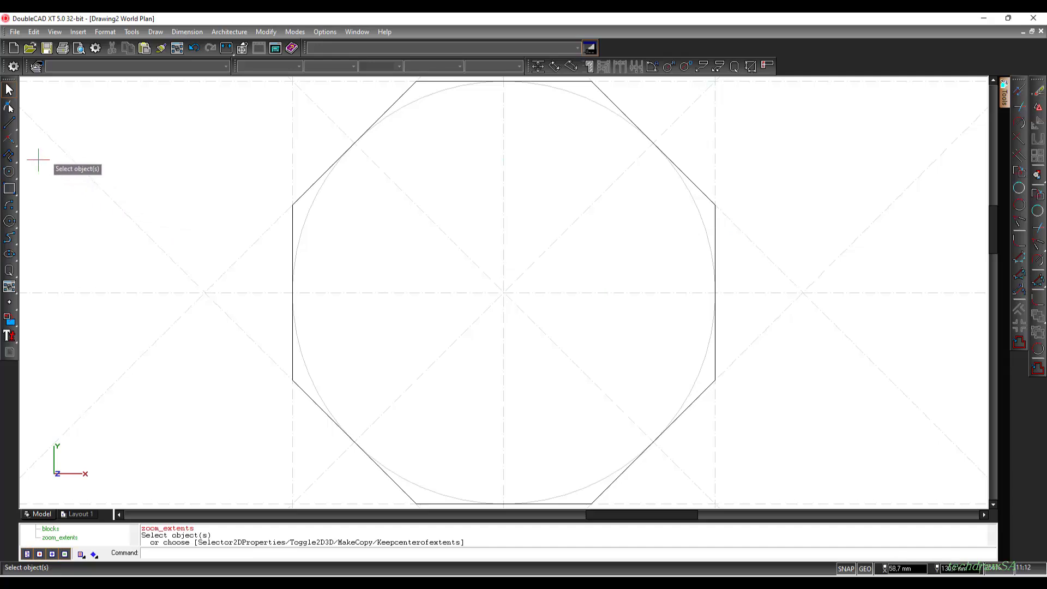
{"action": "left_click", "coordinate": [9, 124]}
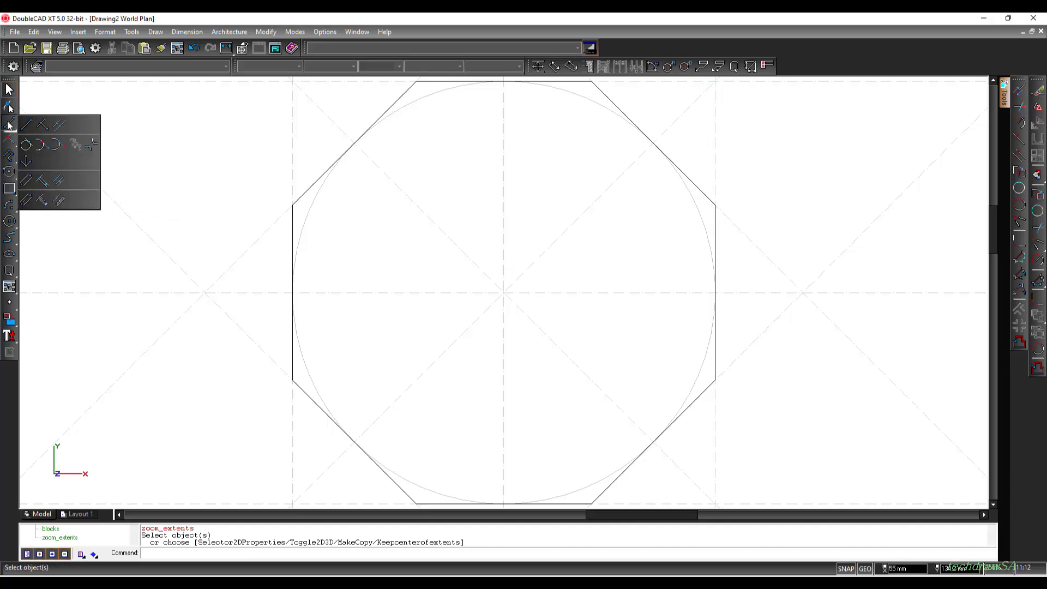
{"action": "left_click", "coordinate": [10, 141]}
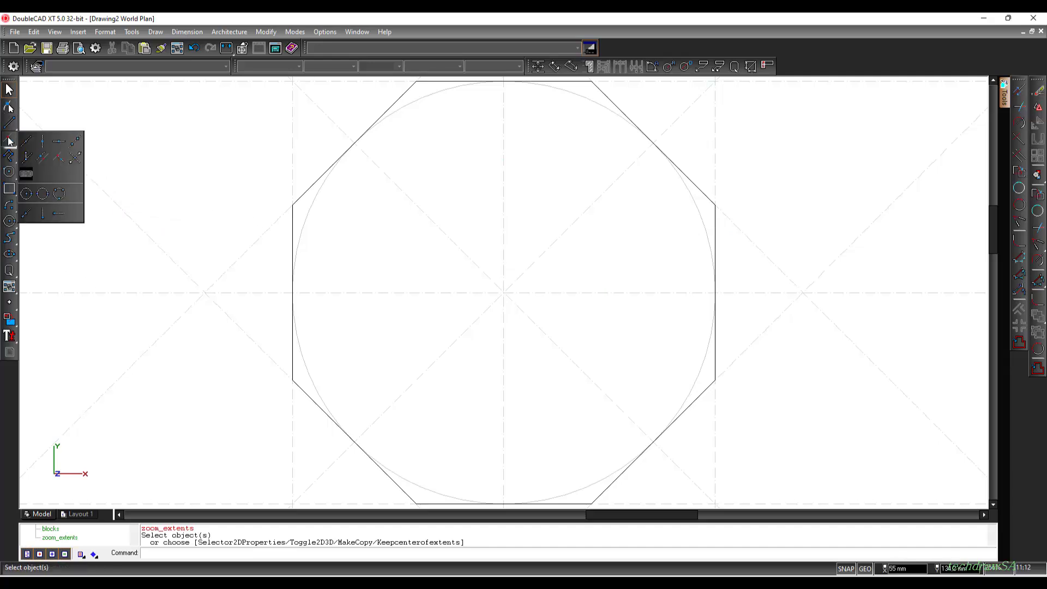
{"action": "left_click", "coordinate": [42, 141]}
{"action": "scroll", "coordinate": [575, 313], "scroll_direction": "down", "scroll_amount": 2}
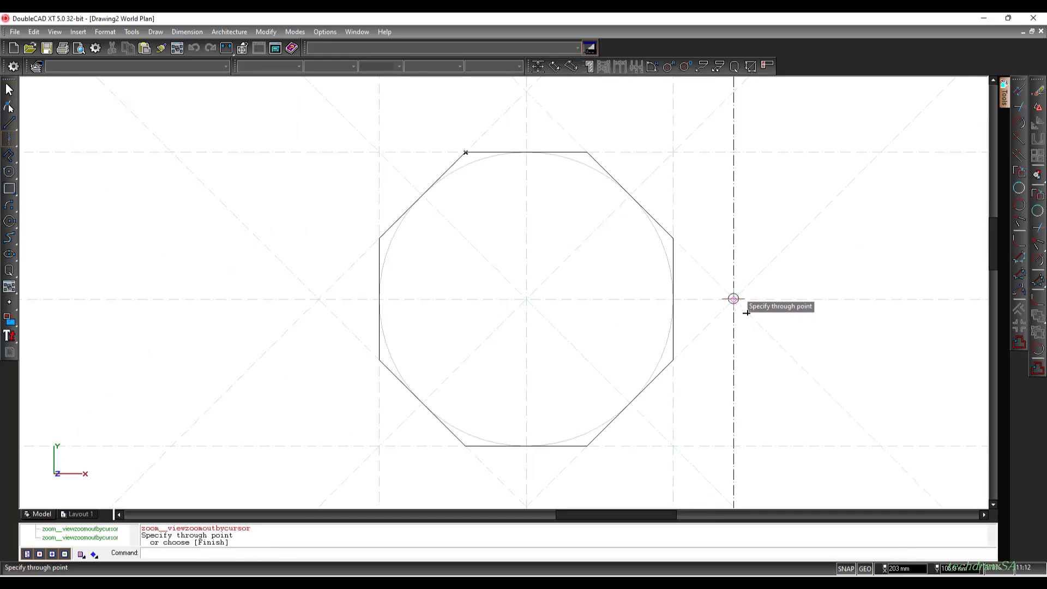
{"action": "left_click", "coordinate": [733, 299]}
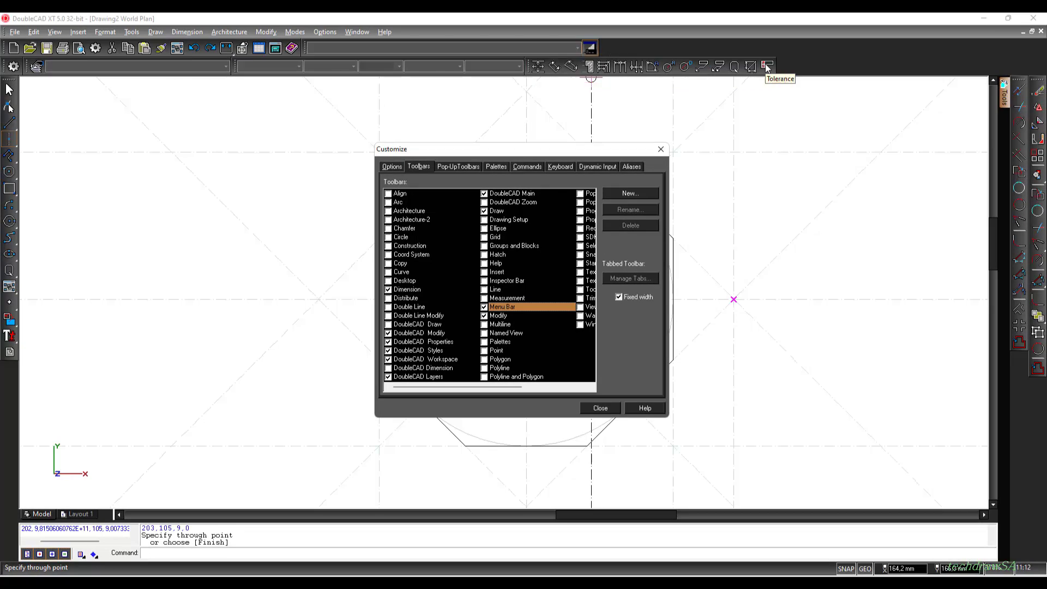
{"action": "left_click", "coordinate": [599, 408]}
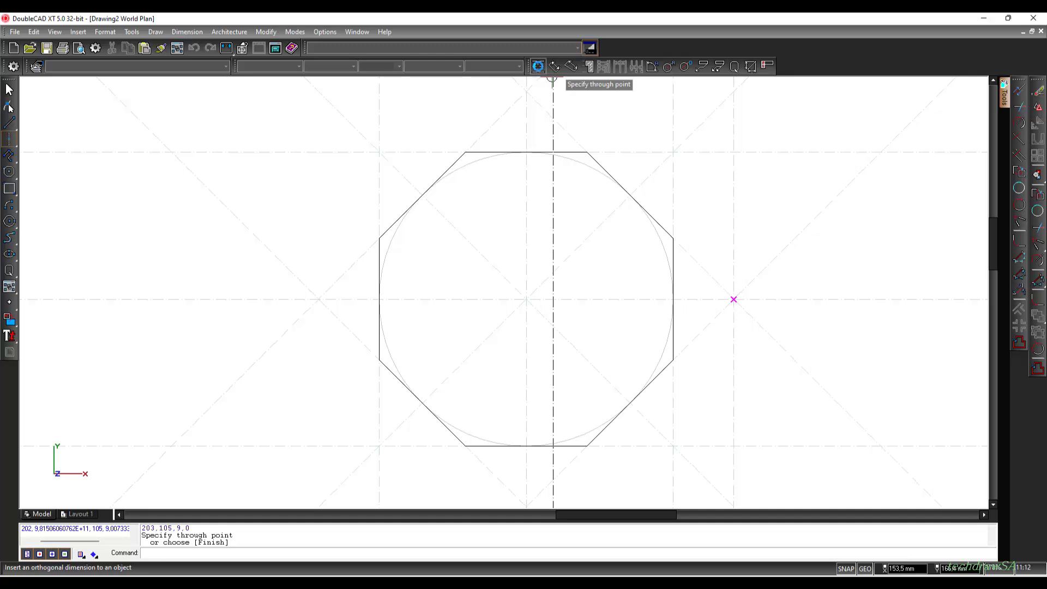
Step: Format the orthogonal dimension with a text height of 4 mm, vertical text position Above and a text gap of 2 mm
{"action": "right_click", "coordinate": [538, 67]}
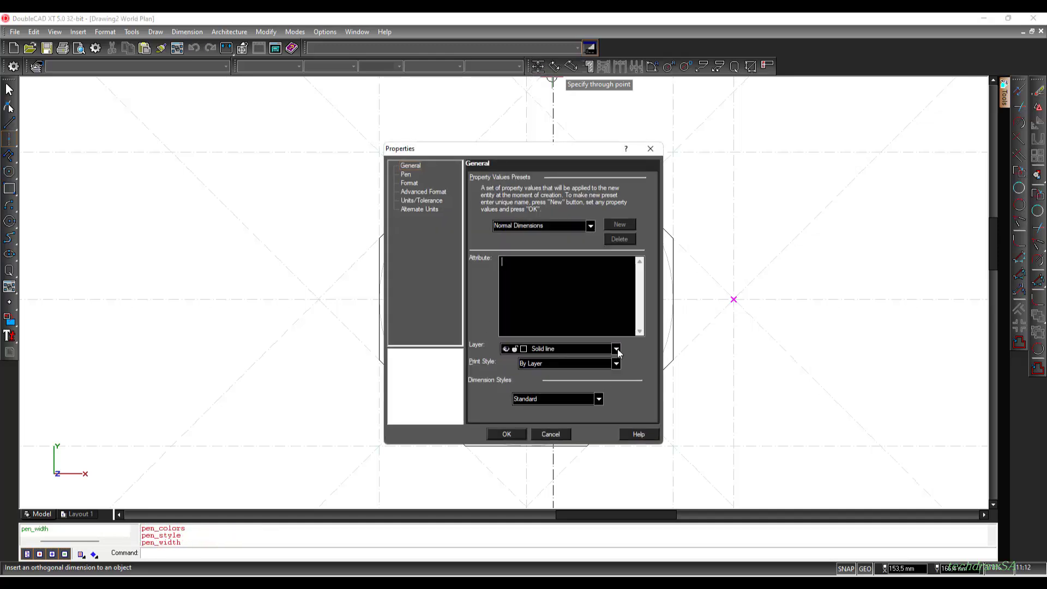
{"action": "left_click", "coordinate": [409, 183]}
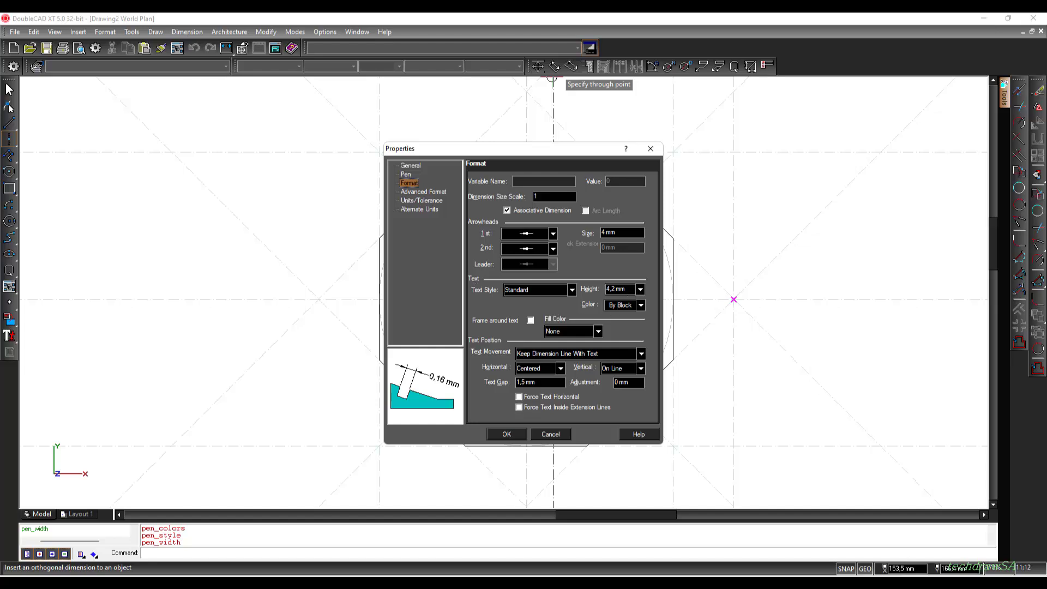
{"action": "left_click_drag", "start_coordinate": [628, 290], "coordinate": [597, 293]}
{"action": "left_click", "coordinate": [642, 369]}
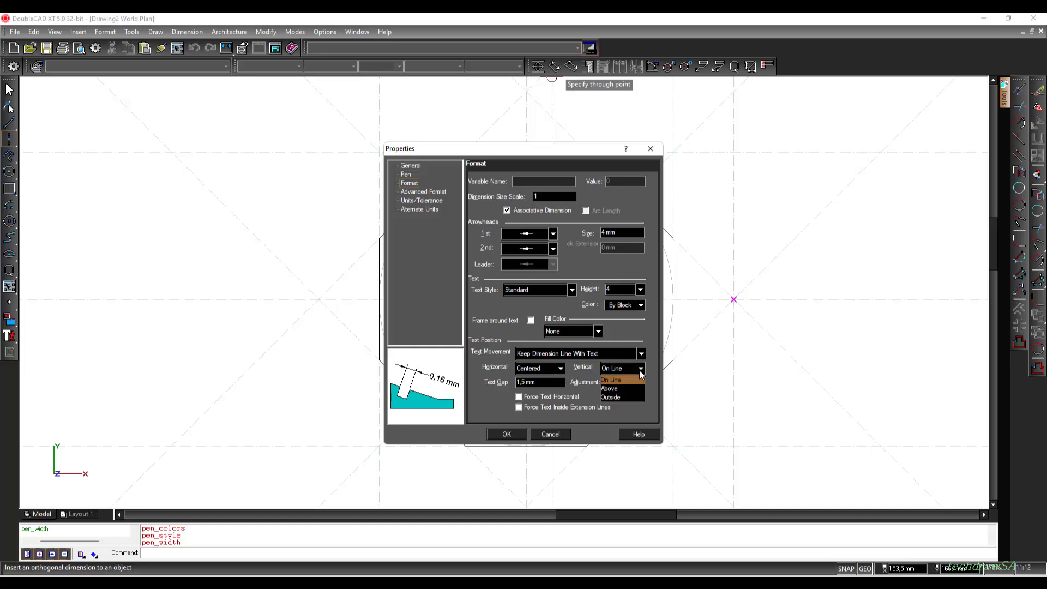
{"action": "left_click", "coordinate": [613, 390]}
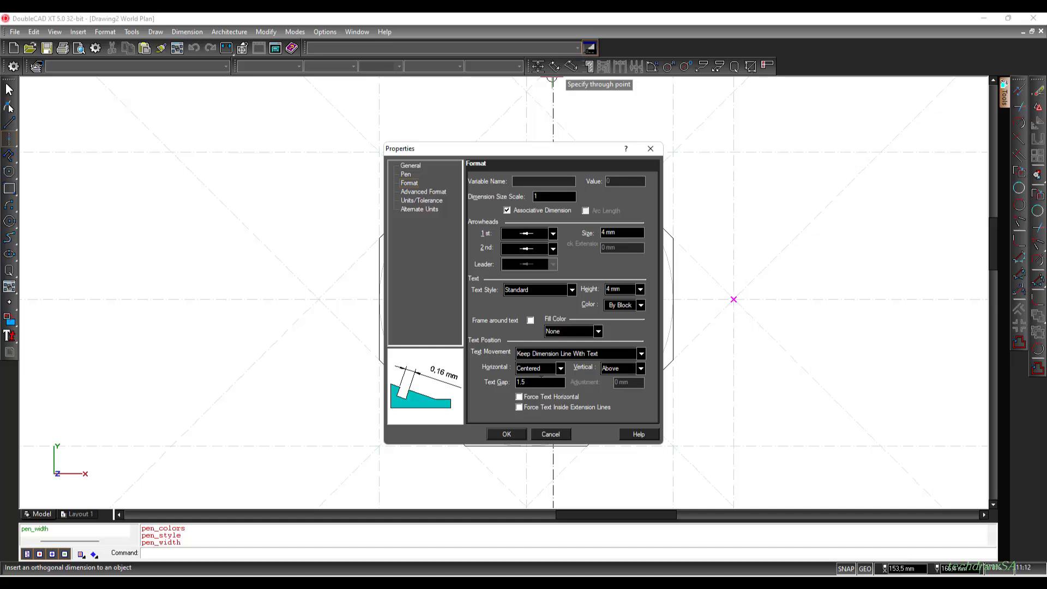
{"action": "left_click_drag", "start_coordinate": [529, 383], "coordinate": [510, 382]}
{"action": "type", "text": "2"}
Step: Set the dimension's extension line offset to 2 mm and apply the dimension properties
{"action": "left_click", "coordinate": [423, 192]}
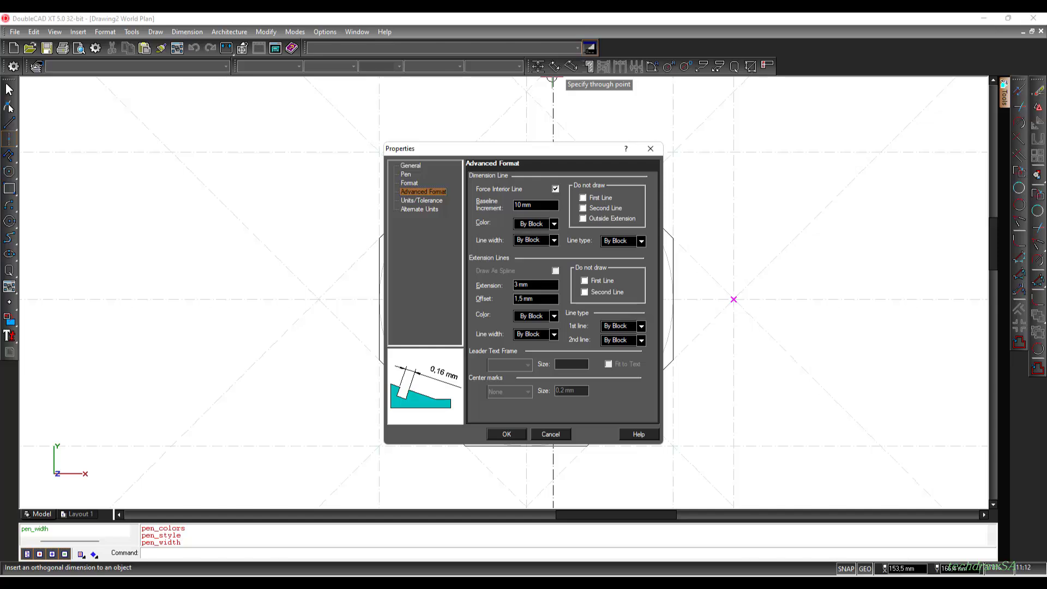
{"action": "left_click_drag", "start_coordinate": [536, 299], "coordinate": [497, 297]}
{"action": "type", "text": "2"}
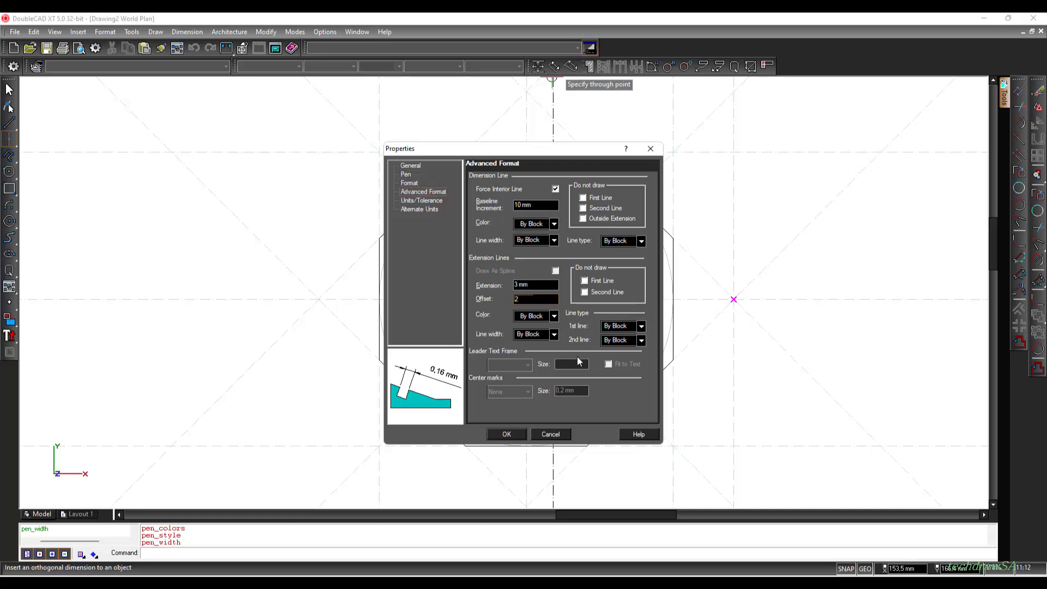
{"action": "left_click", "coordinate": [510, 433]}
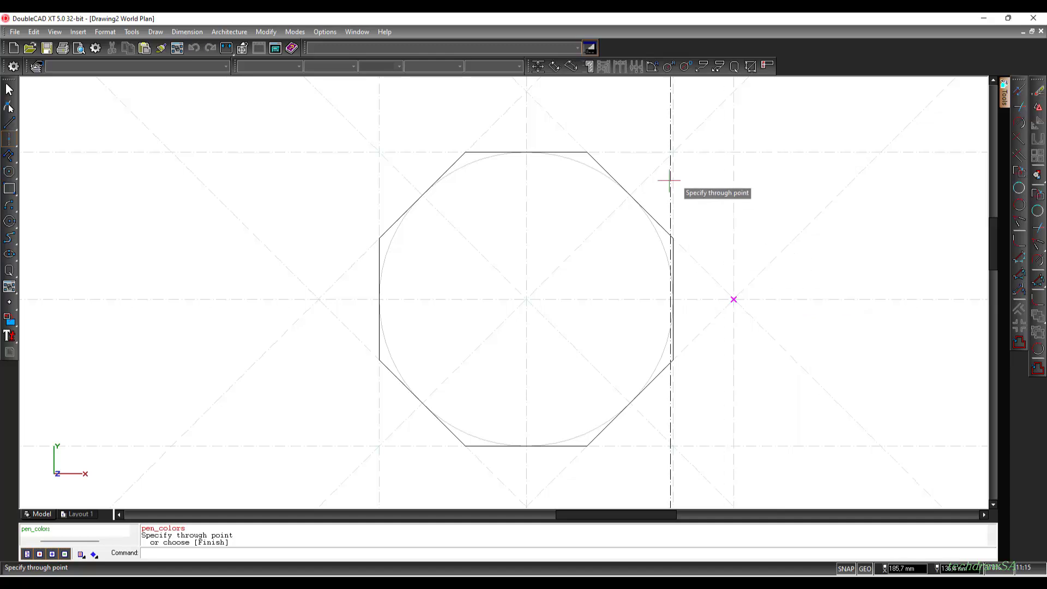
Step: Dimension the octagon's overall height between its upper-right and lower-right horizontal-side vertices, placing the dimension on the new vertical construction line
{"action": "left_click", "coordinate": [539, 66]}
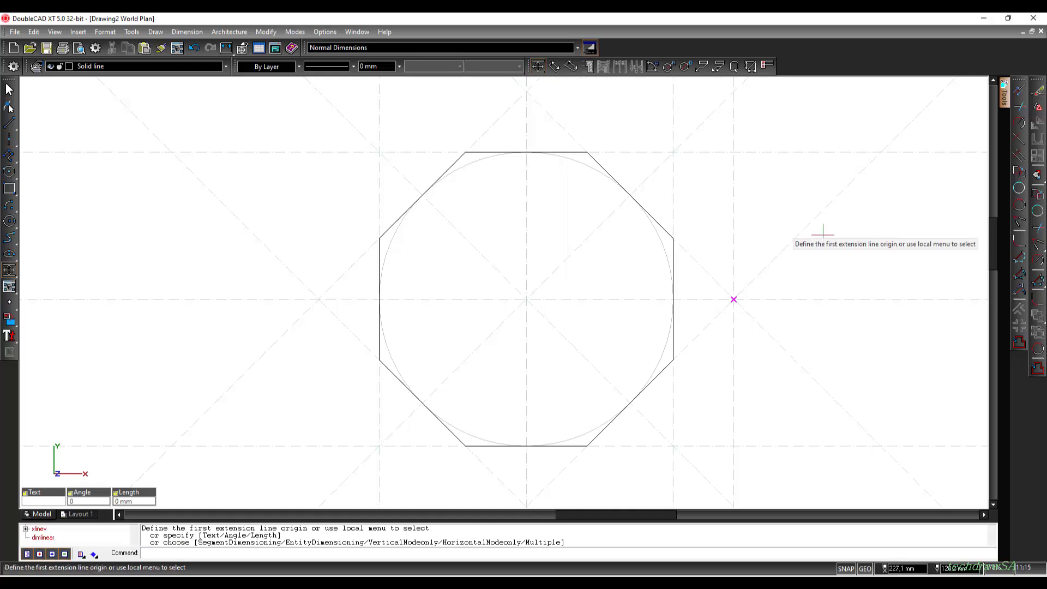
{"action": "left_click", "coordinate": [587, 153]}
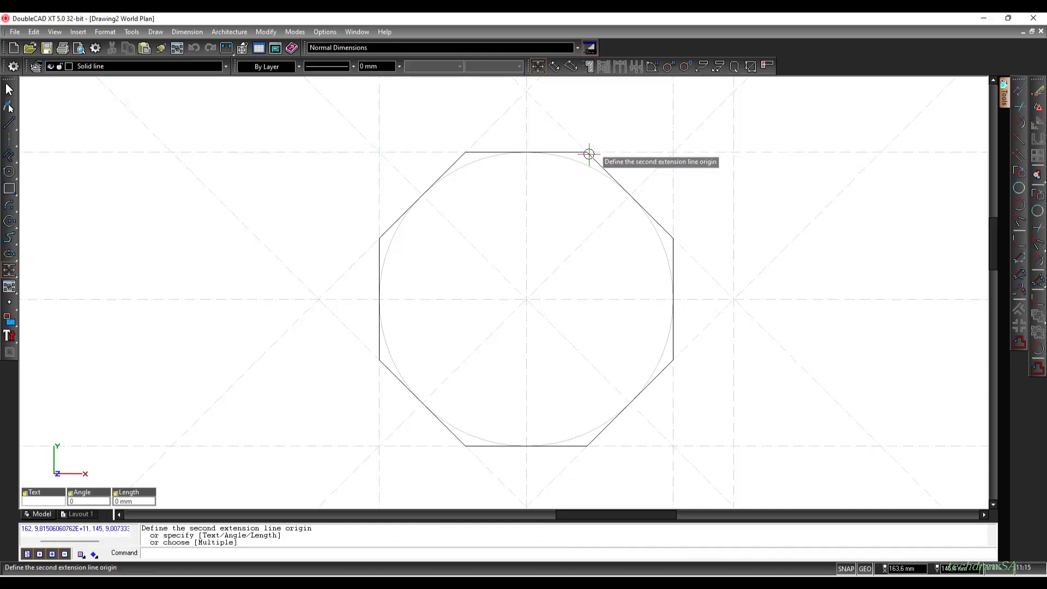
{"action": "left_click", "coordinate": [587, 446]}
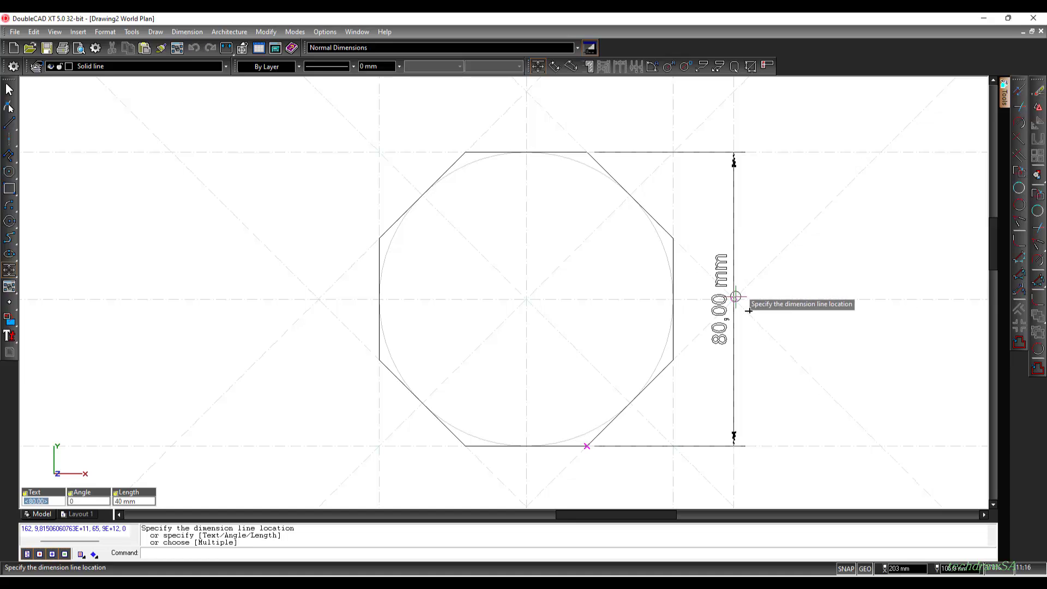
{"action": "left_click", "coordinate": [736, 298]}
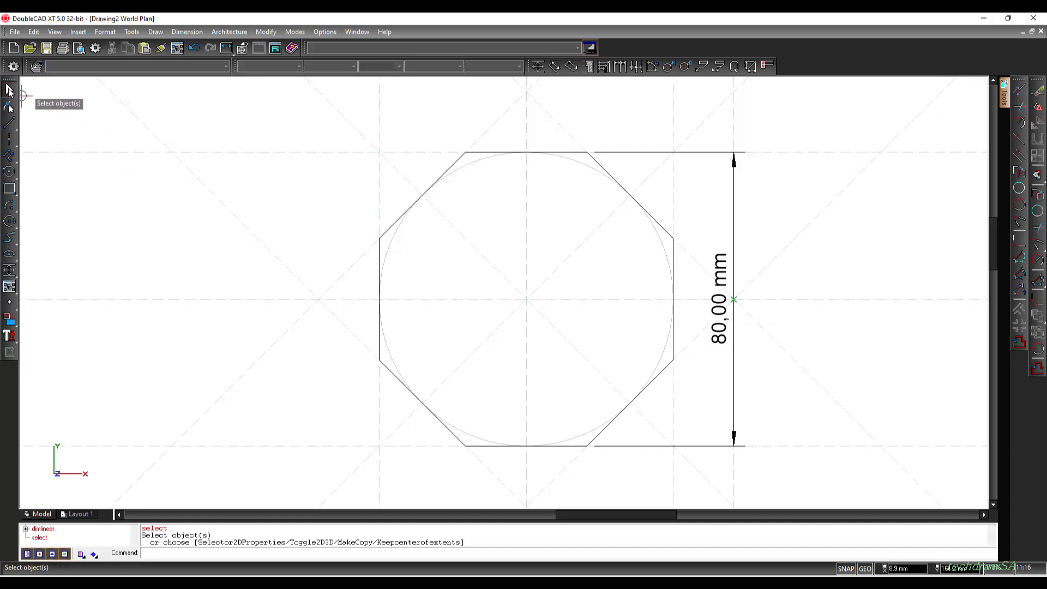
Step: Edit the octagon's height dimension so that it shows a whole number without decimals or appended units
{"action": "left_click", "coordinate": [725, 314]}
{"action": "double_click", "coordinate": [725, 318]}
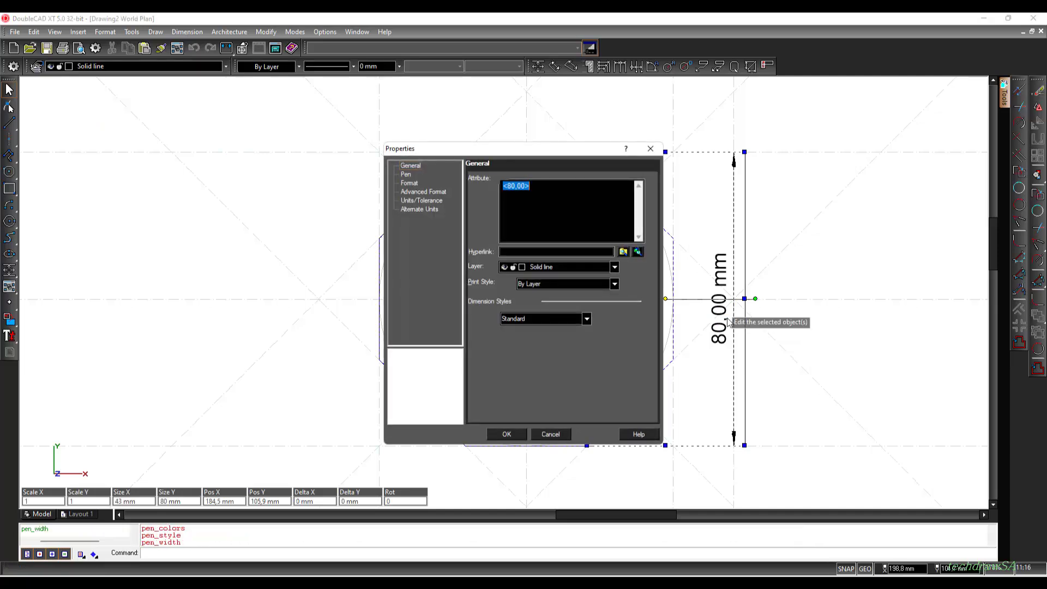
{"action": "left_click", "coordinate": [551, 434]}
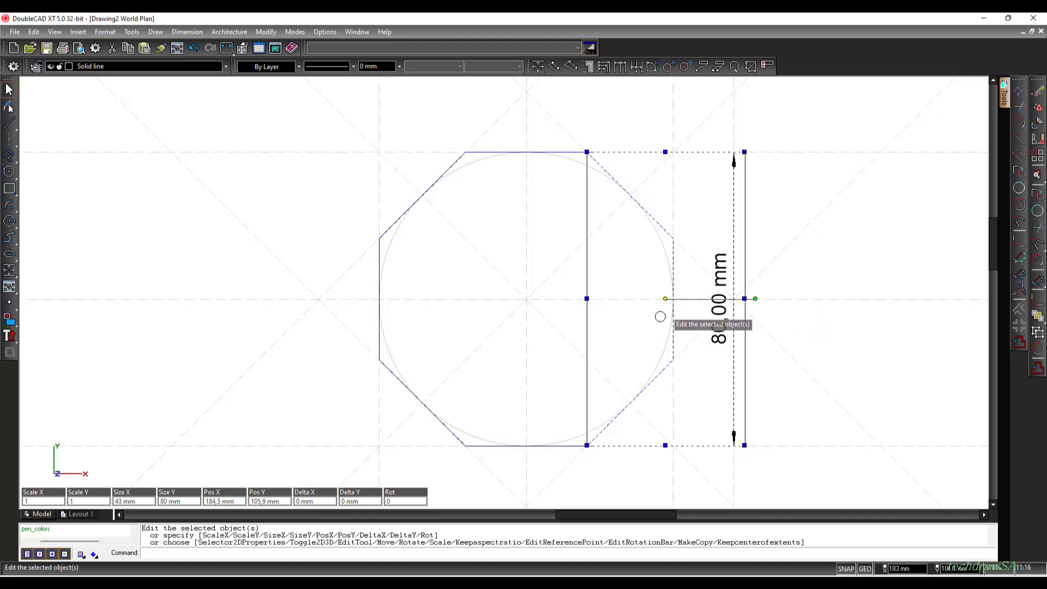
{"action": "right_click", "coordinate": [665, 299]}
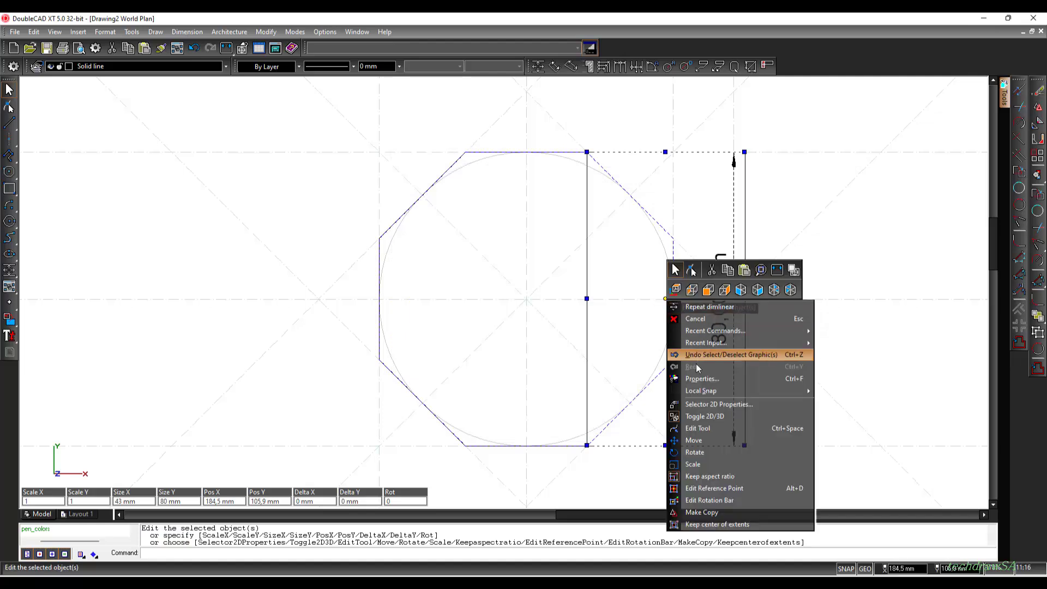
{"action": "left_click", "coordinate": [702, 379]}
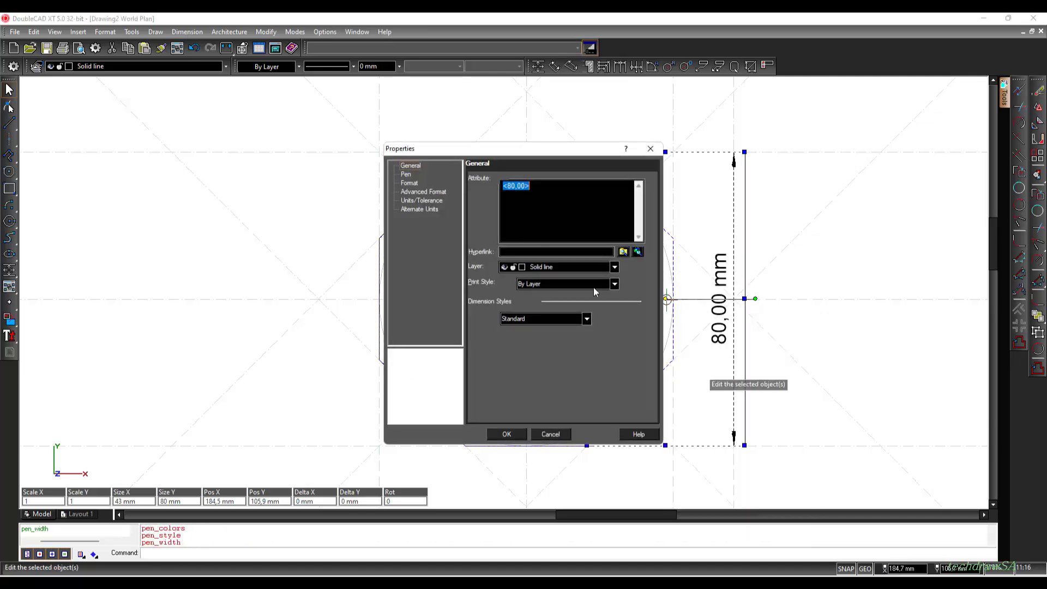
{"action": "left_click", "coordinate": [409, 183]}
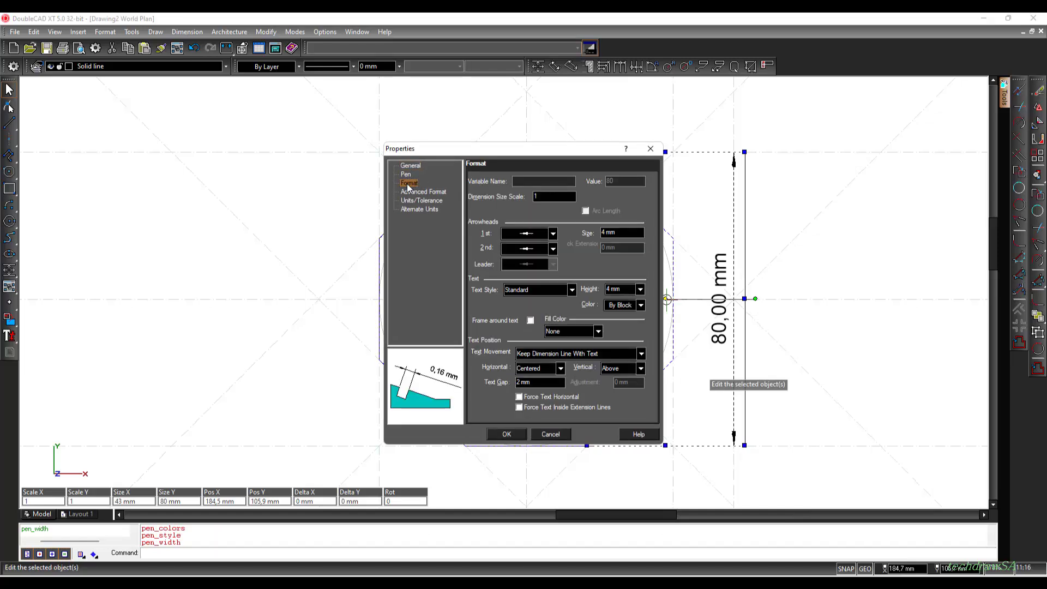
{"action": "left_click", "coordinate": [412, 192]}
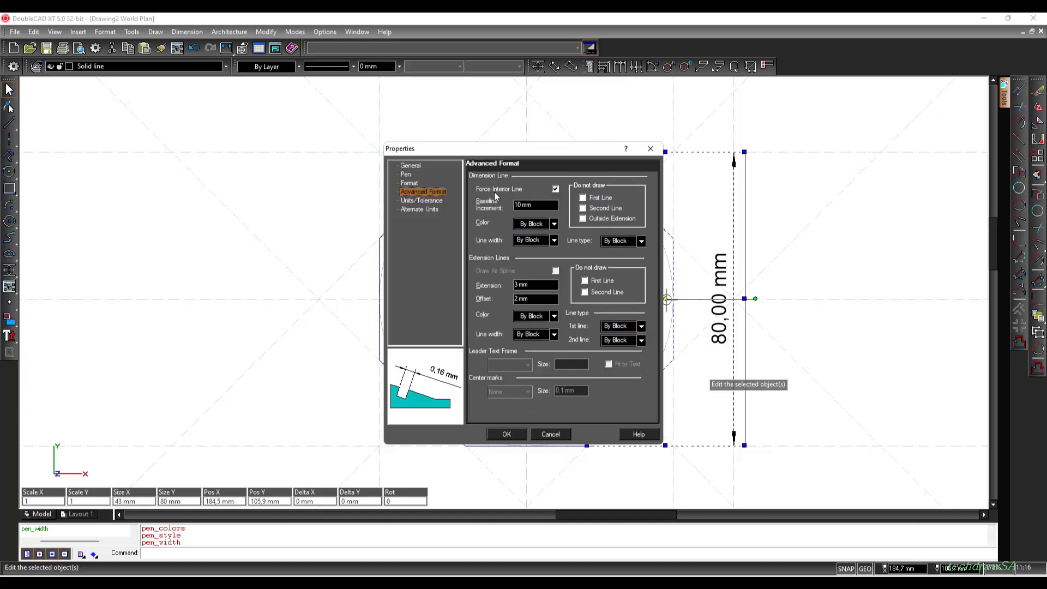
{"action": "left_click", "coordinate": [439, 201]}
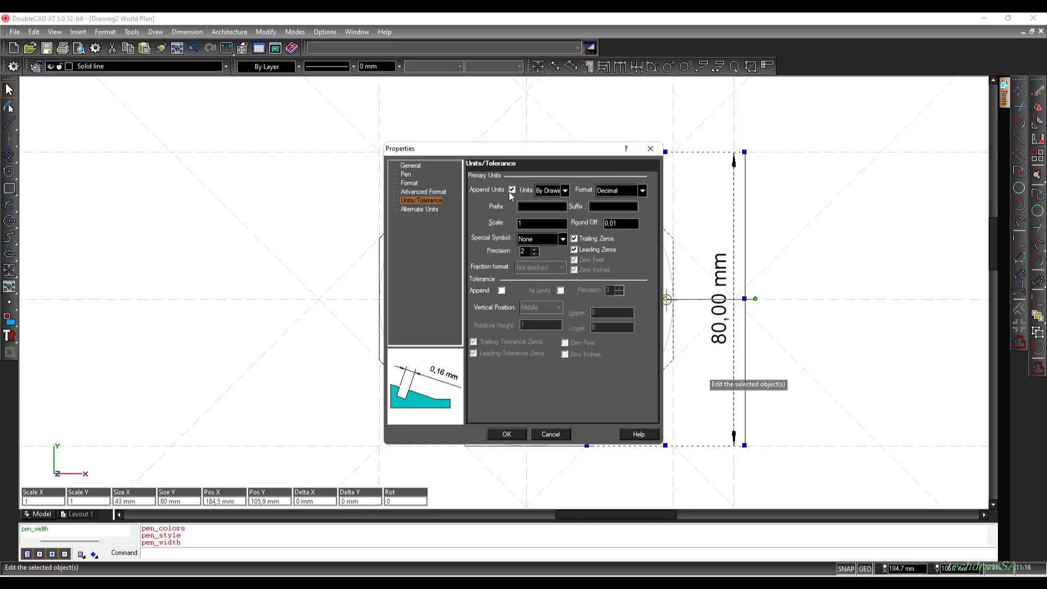
{"action": "left_click", "coordinate": [512, 191]}
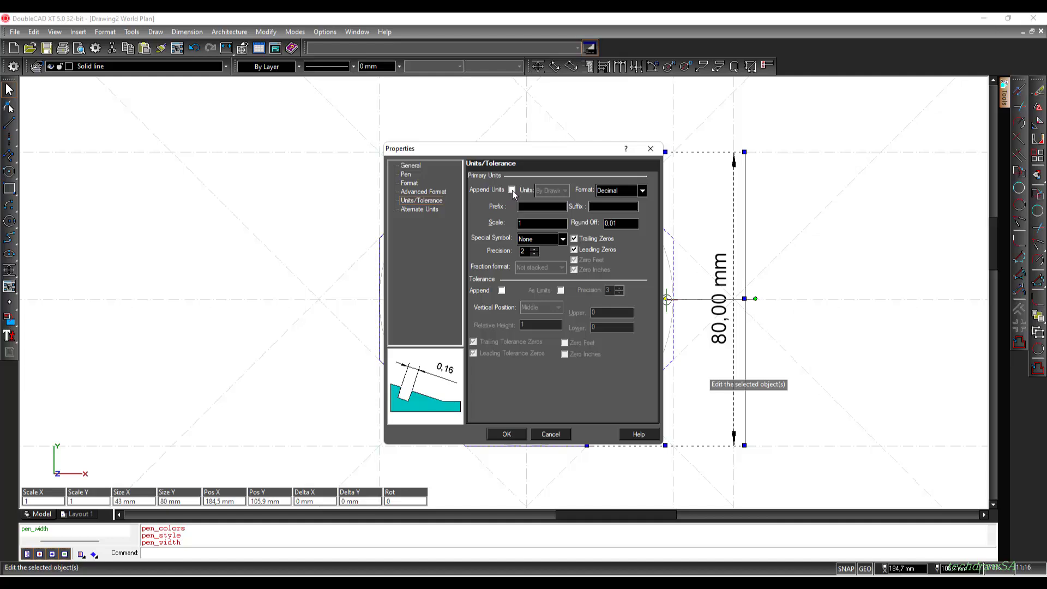
{"action": "left_click", "coordinate": [507, 435]}
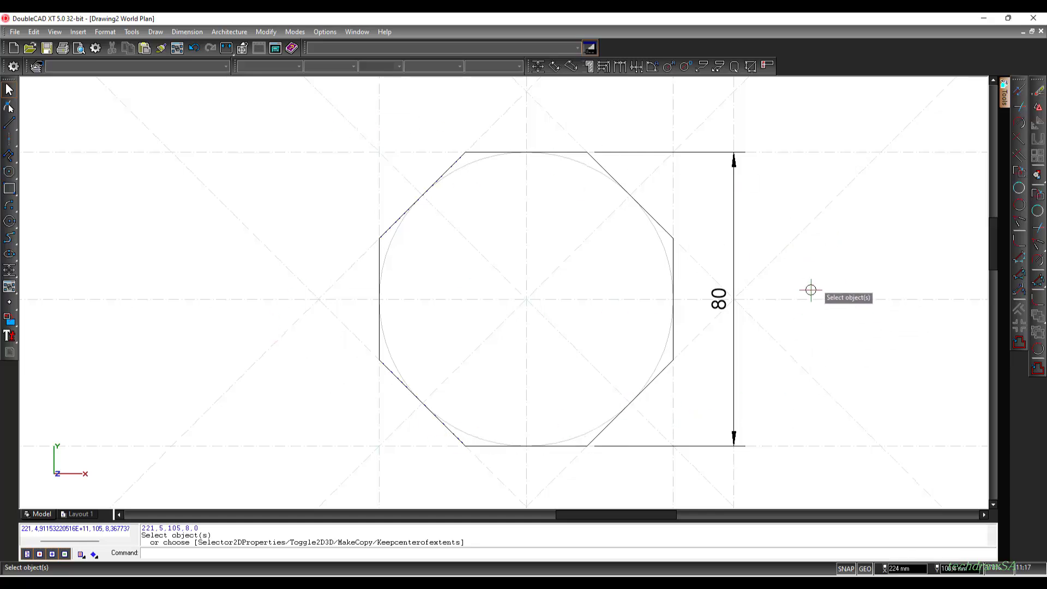
Step: In the drawing's layer setup, give the Centre Lines layer a red colour and a dash-dot line style
{"action": "left_click", "coordinate": [9, 125]}
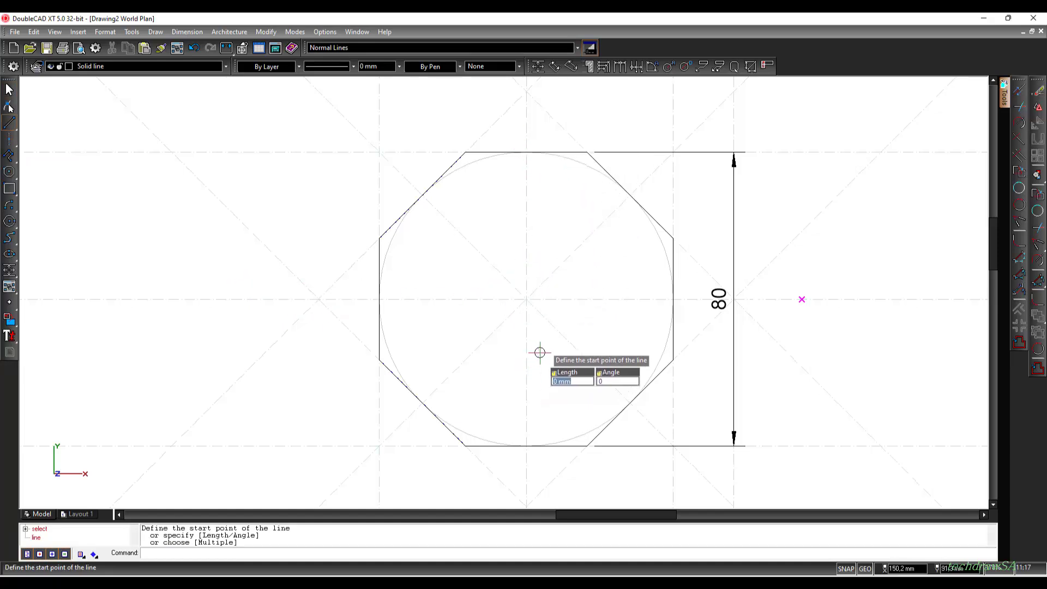
{"action": "left_click", "coordinate": [324, 33]}
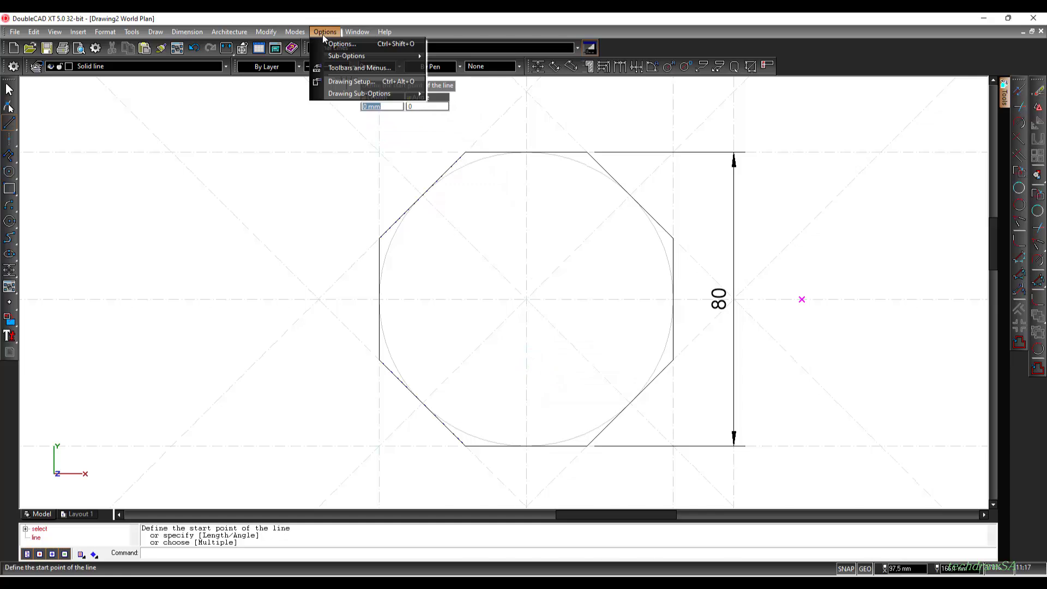
{"action": "left_click", "coordinate": [344, 82]}
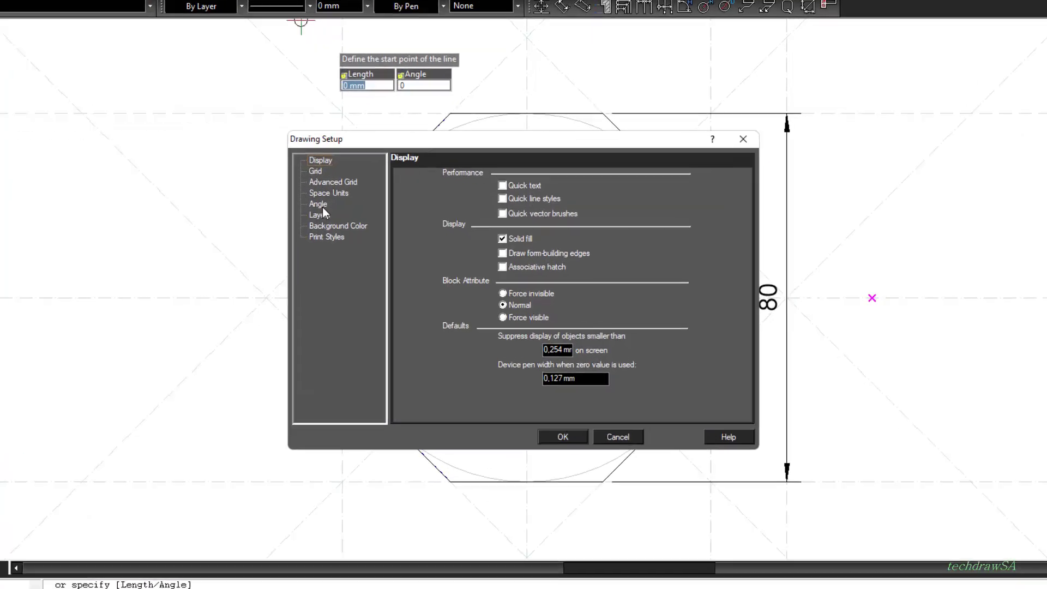
{"action": "left_click", "coordinate": [361, 233]}
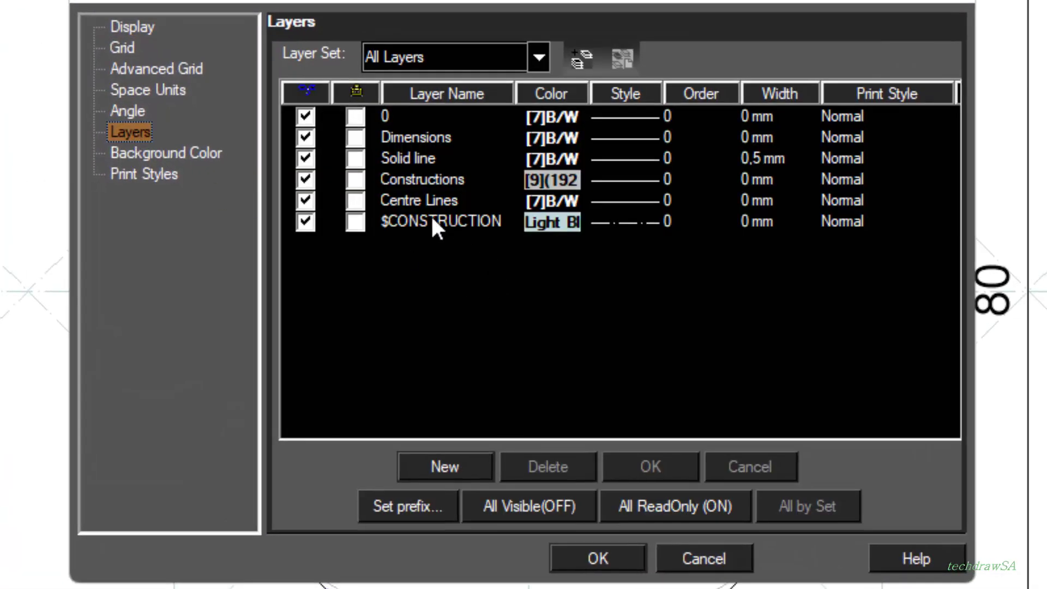
{"action": "left_click", "coordinate": [544, 201]}
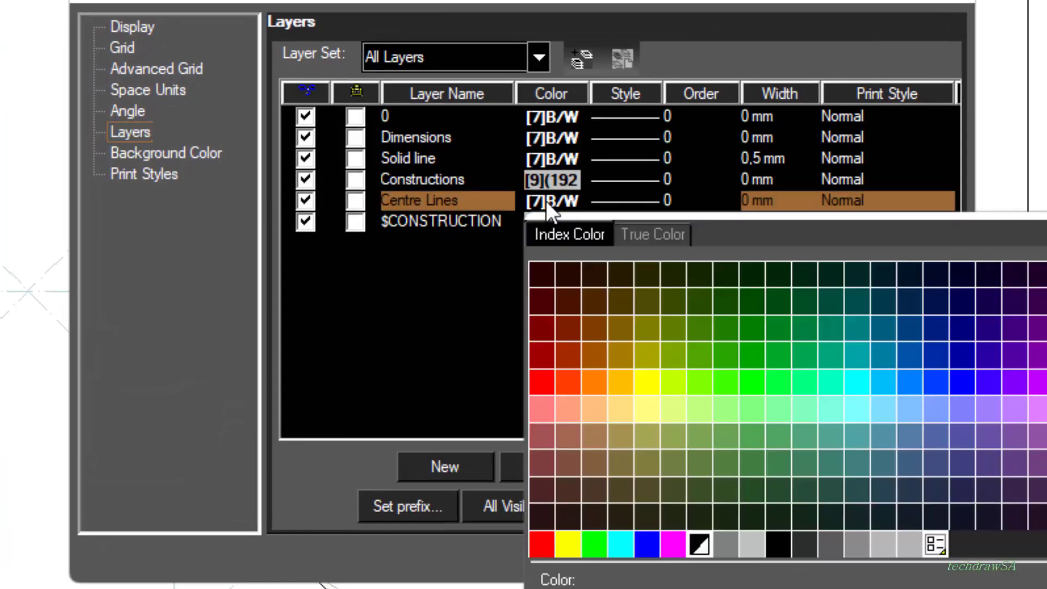
{"action": "left_click", "coordinate": [539, 384]}
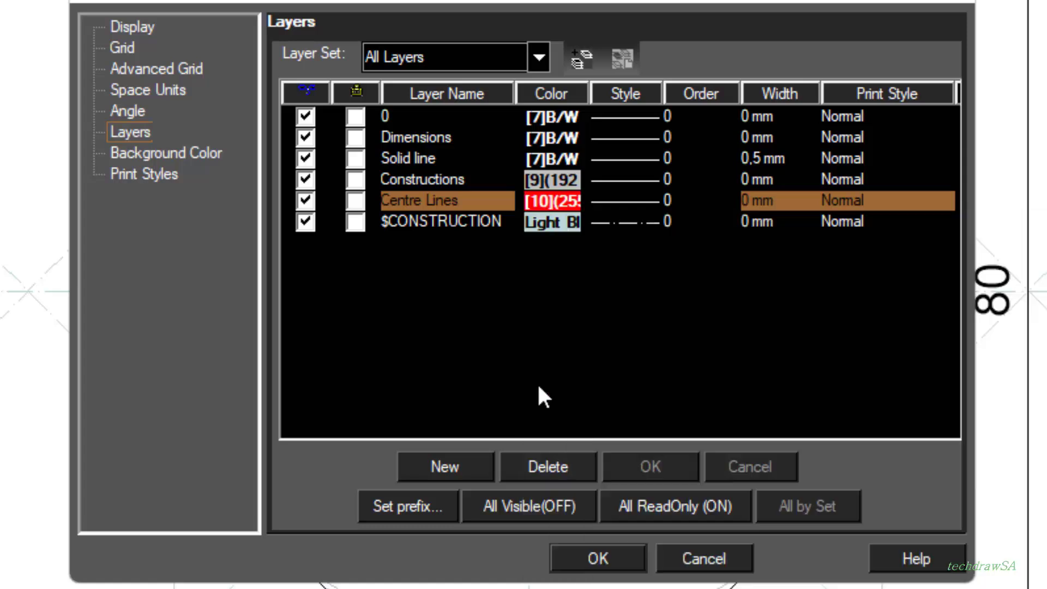
{"action": "left_click", "coordinate": [630, 210]}
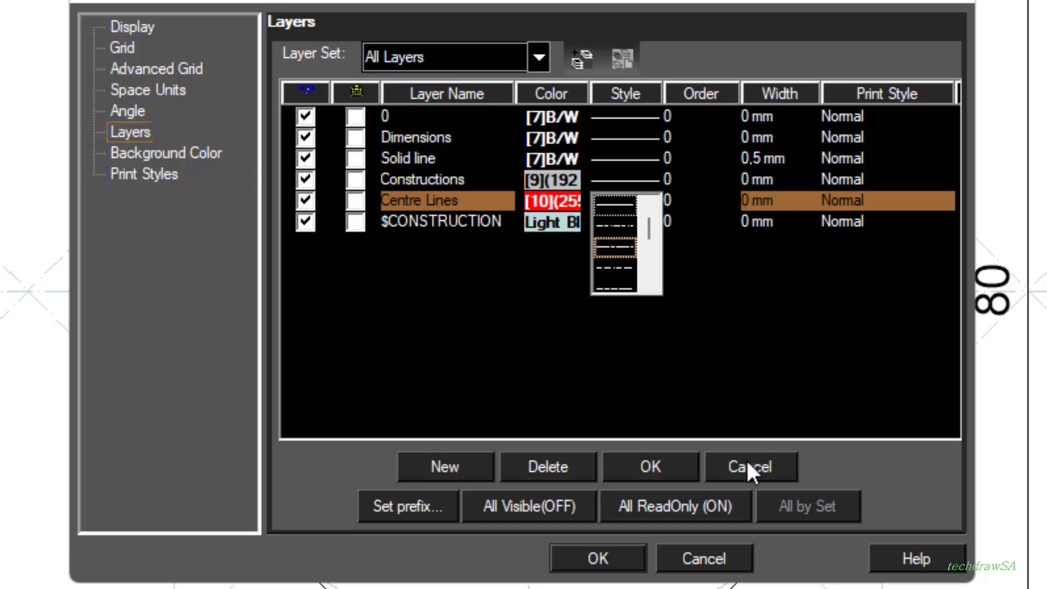
{"action": "left_click", "coordinate": [651, 461]}
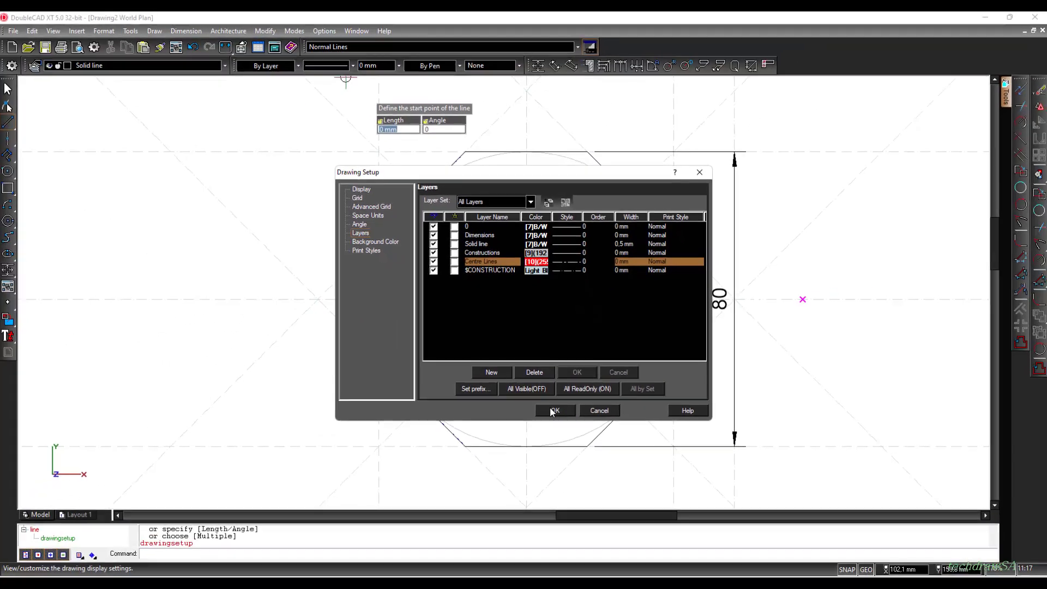
{"action": "left_click", "coordinate": [598, 558]}
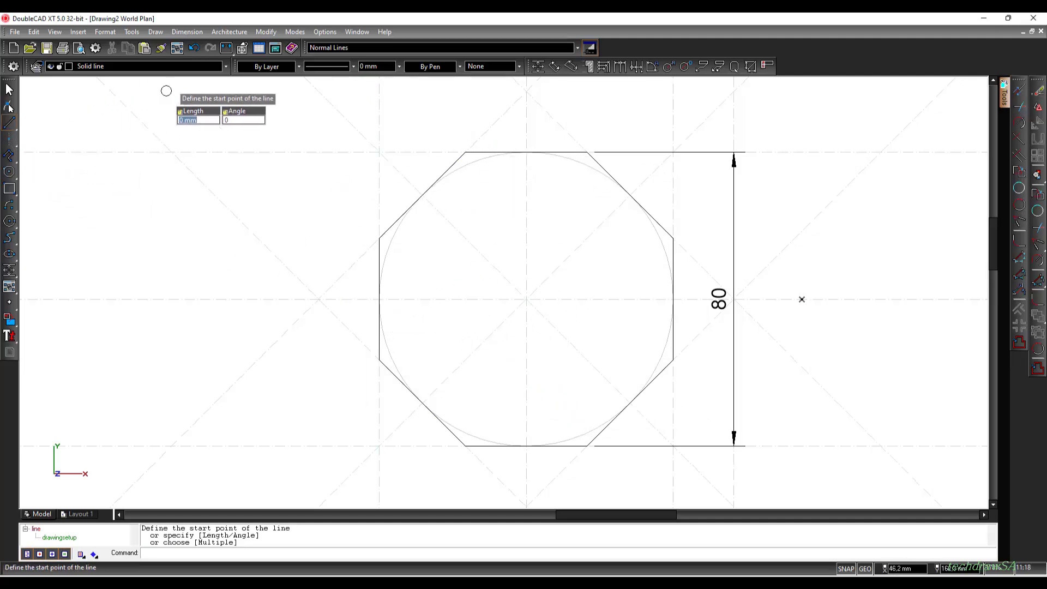
Step: Draw a horizontal line about 102 mm long through the octagon's centre on the Centre Lines layer, with its colour By Layer
{"action": "left_click", "coordinate": [225, 66]}
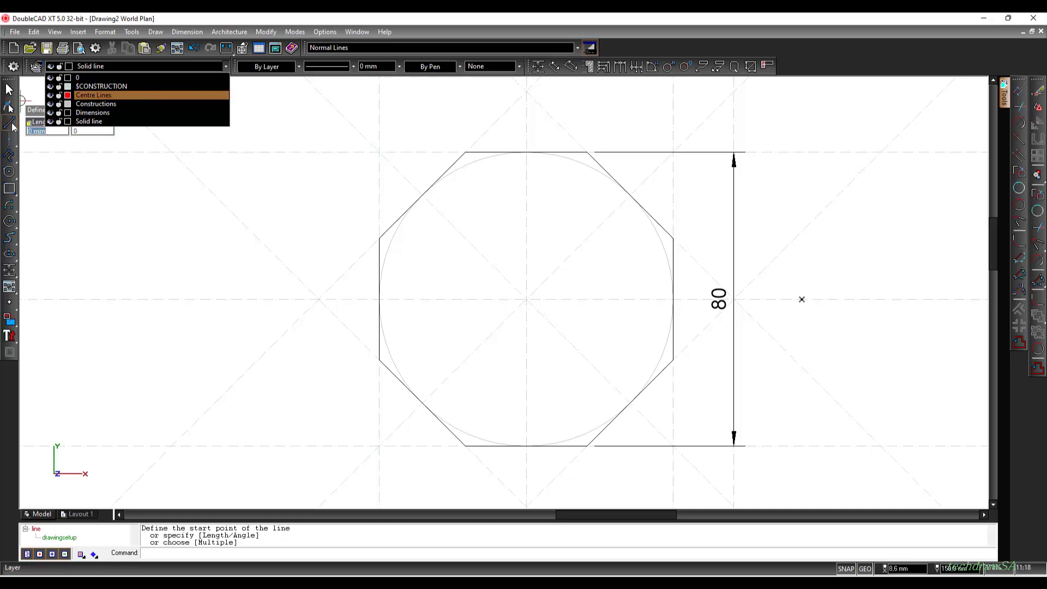
{"action": "left_click", "coordinate": [101, 95]}
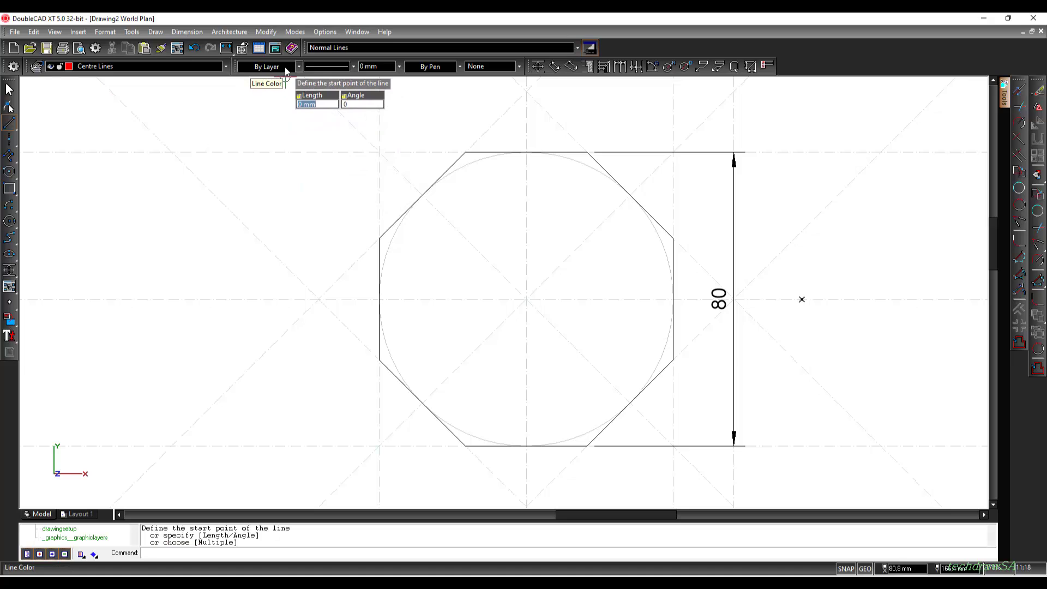
{"action": "left_click", "coordinate": [299, 66]}
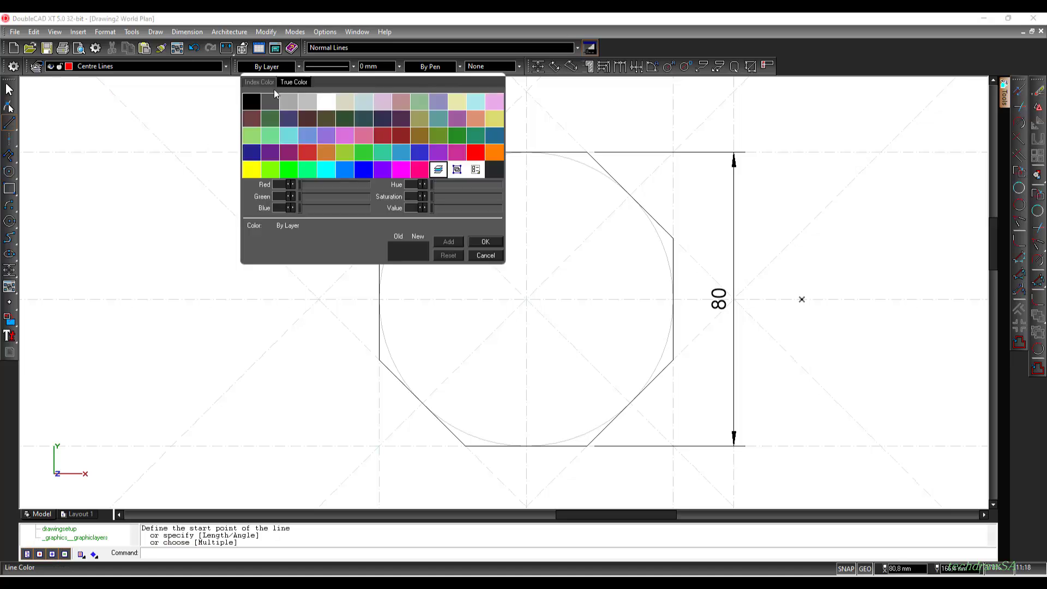
{"action": "left_click", "coordinate": [439, 170]}
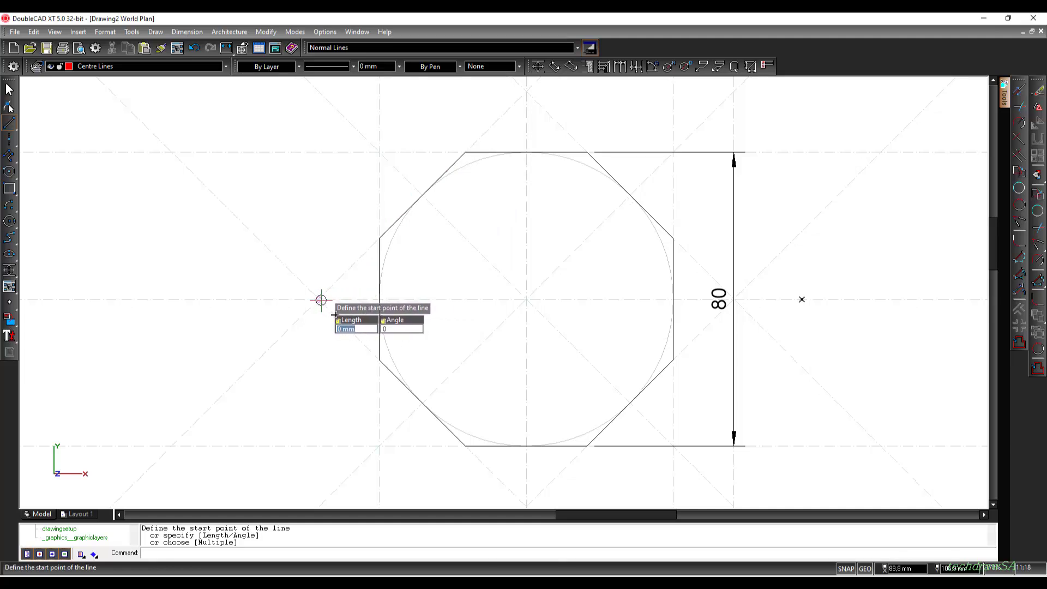
{"action": "left_click", "coordinate": [319, 300]}
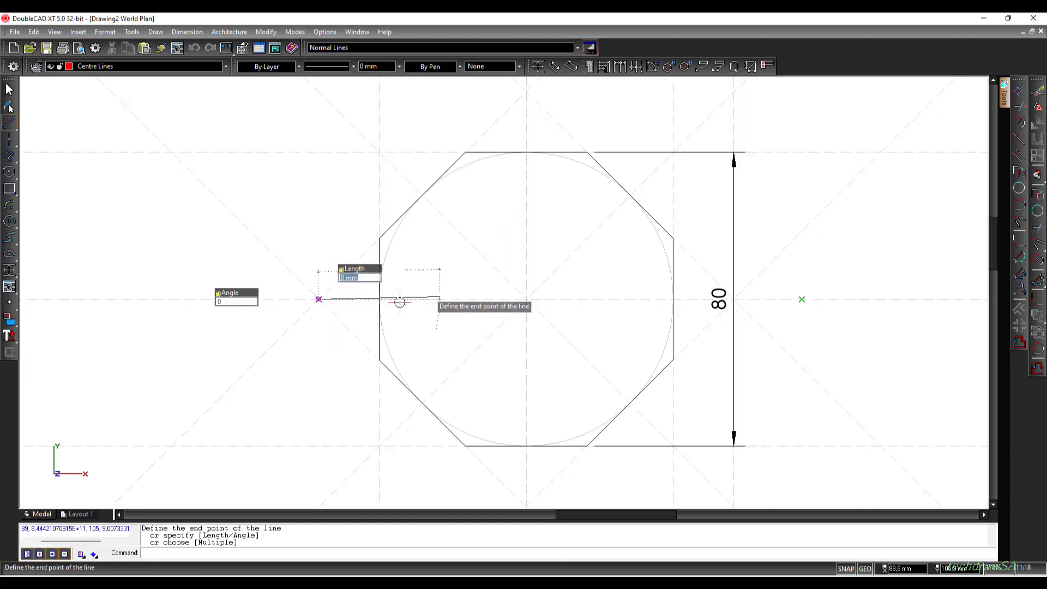
{"action": "left_click", "coordinate": [692, 300]}
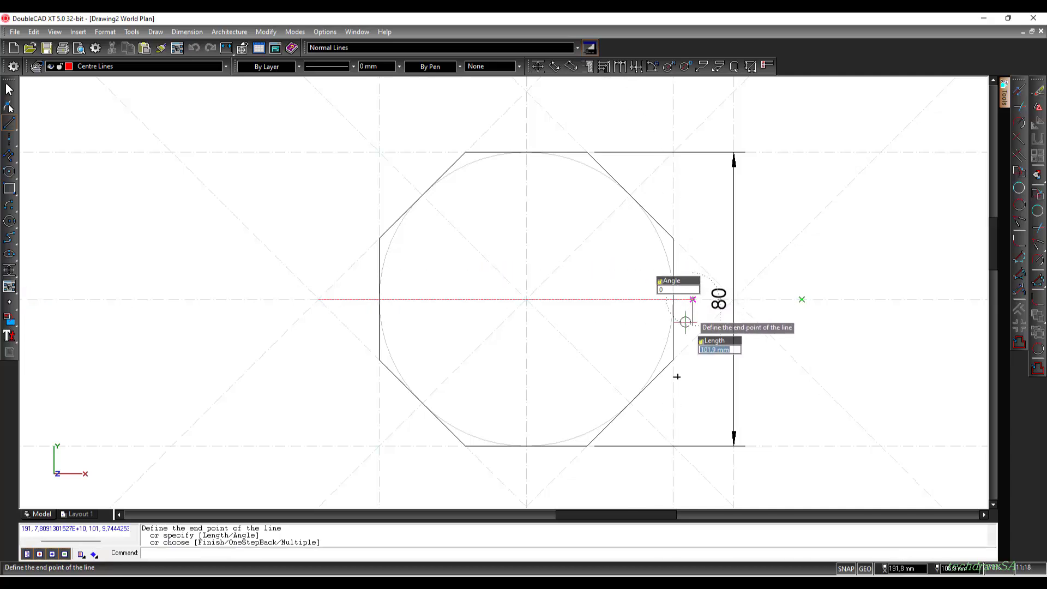
{"action": "key", "text": "Escape"}
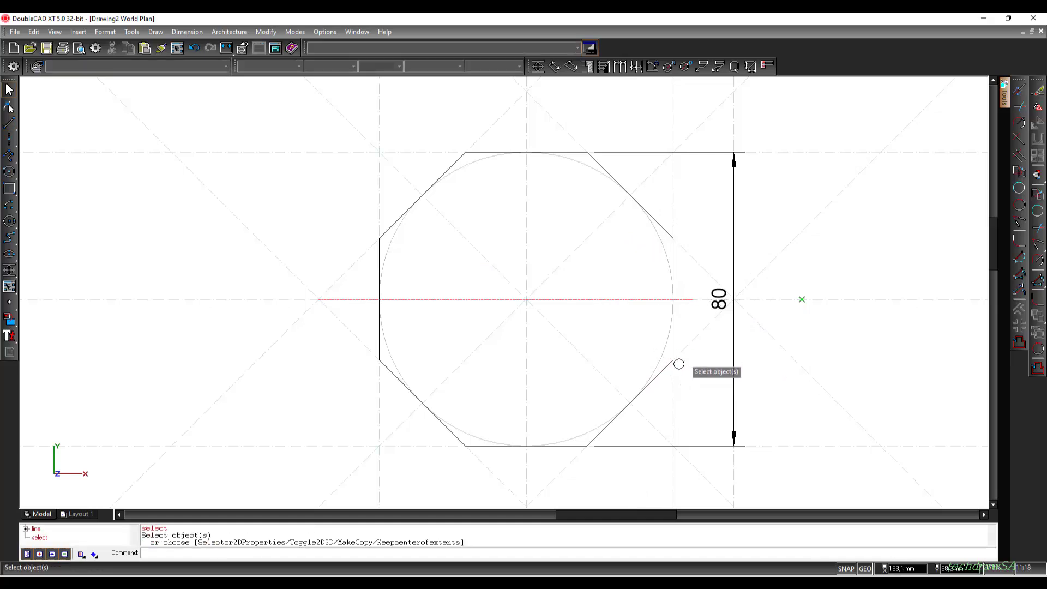
Step: Draw a vertical centre line through the octagon's centre, extending beyond both horizontal sides, with line pattern and width By Layer
{"action": "scroll", "coordinate": [559, 304], "scroll_direction": "up", "scroll_amount": 2}
{"action": "scroll", "coordinate": [559, 304], "scroll_direction": "down", "scroll_amount": 3}
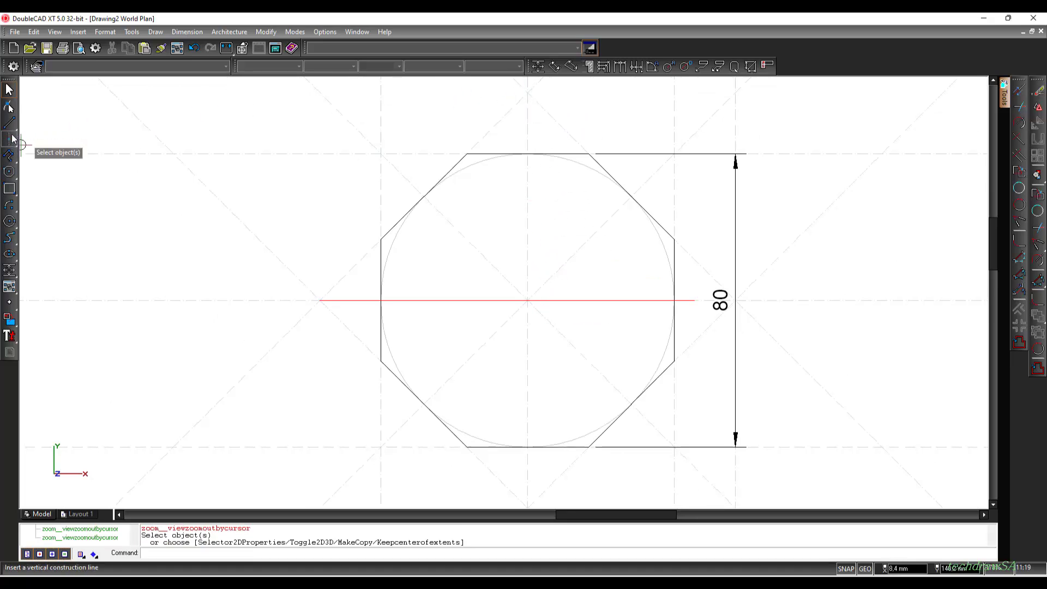
{"action": "left_click", "coordinate": [10, 123]}
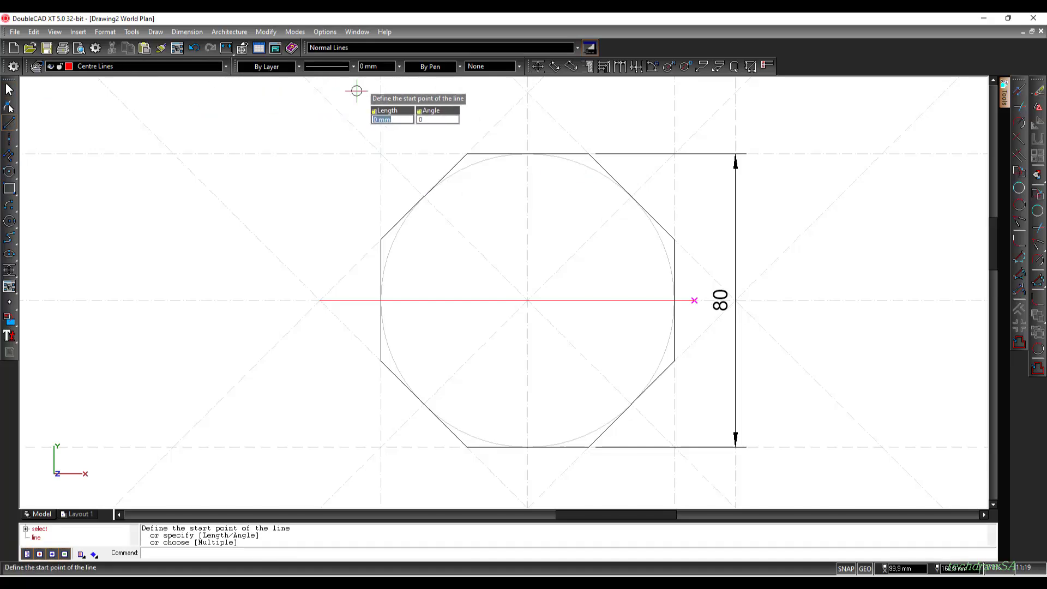
{"action": "left_click", "coordinate": [353, 66]}
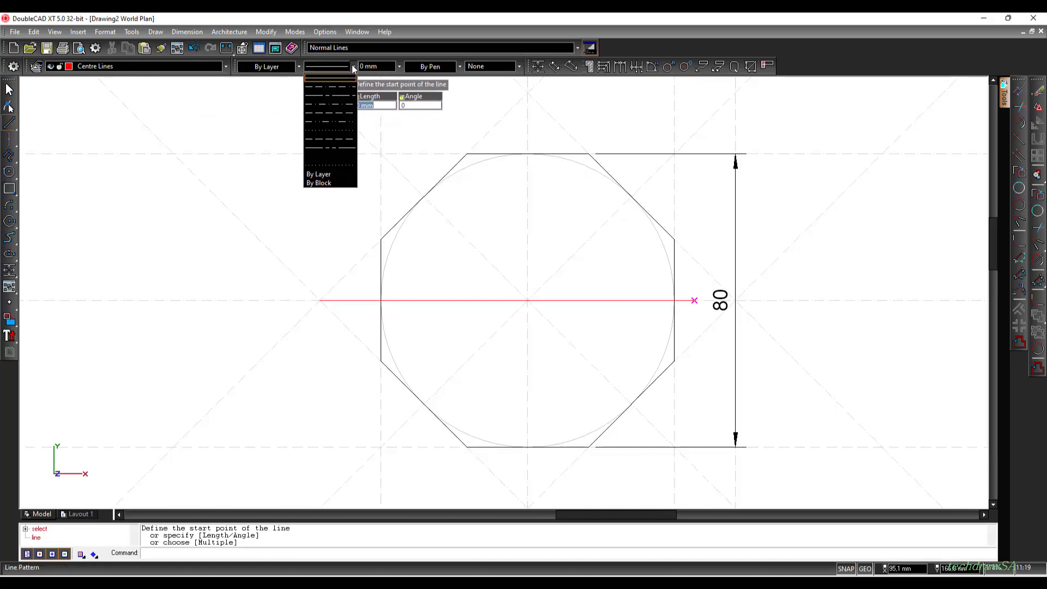
{"action": "left_click", "coordinate": [327, 175]}
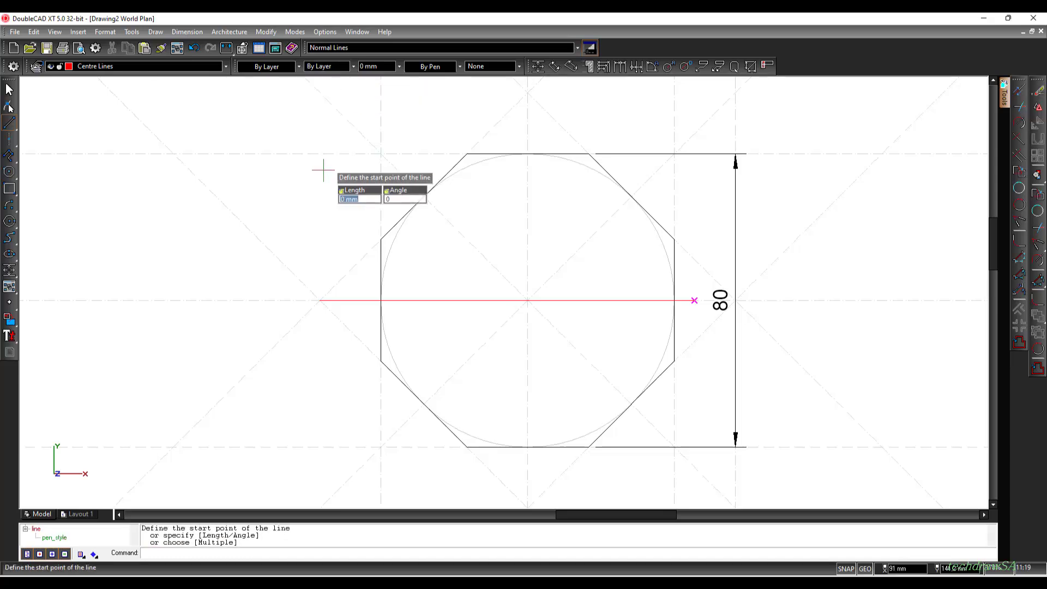
{"action": "left_click", "coordinate": [399, 66]}
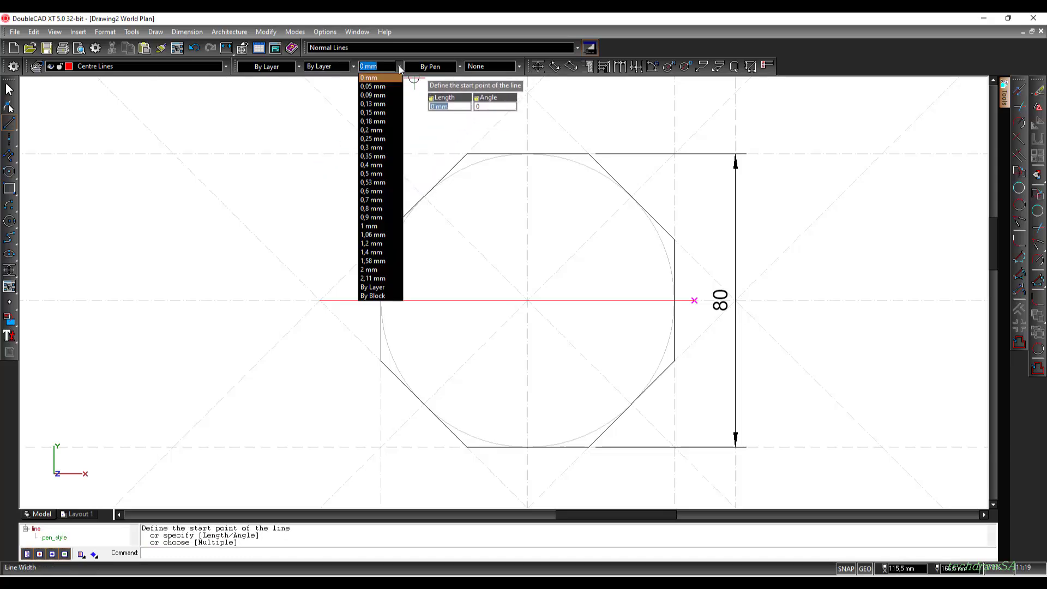
{"action": "left_click", "coordinate": [372, 286]}
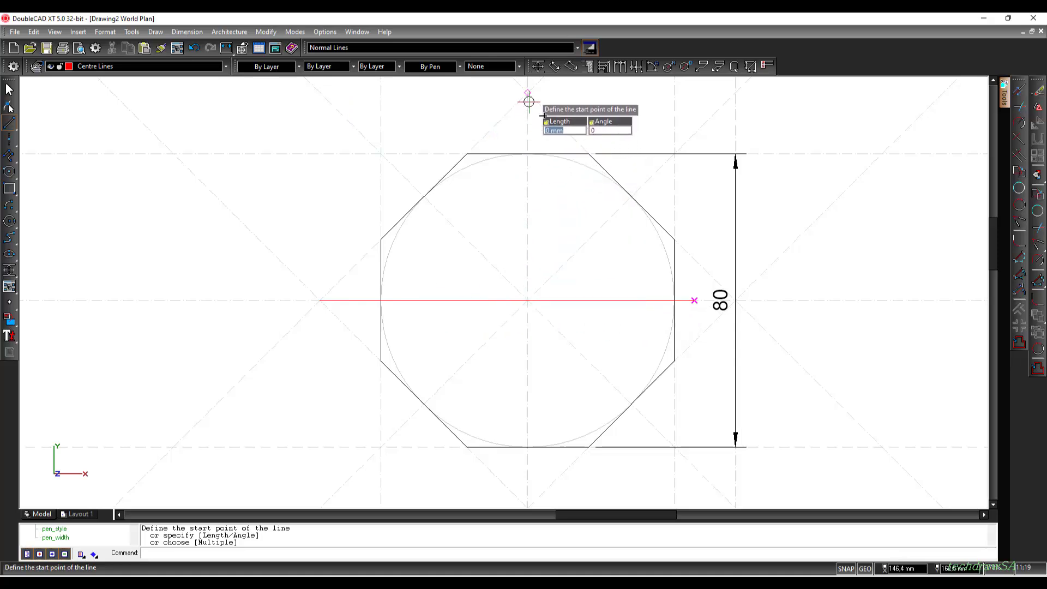
{"action": "left_click", "coordinate": [527, 93]}
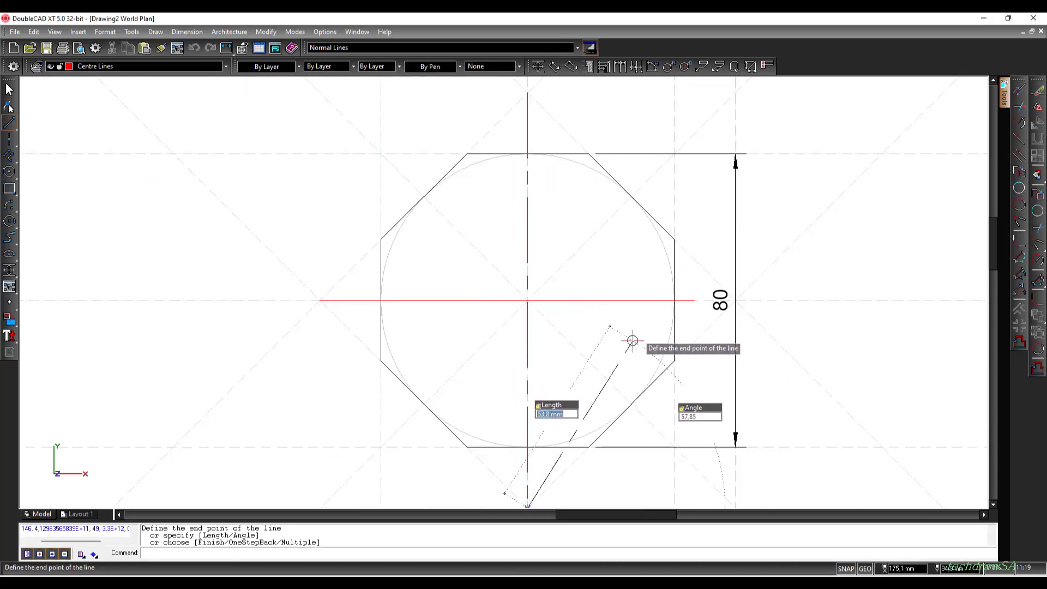
{"action": "key", "text": "Escape"}
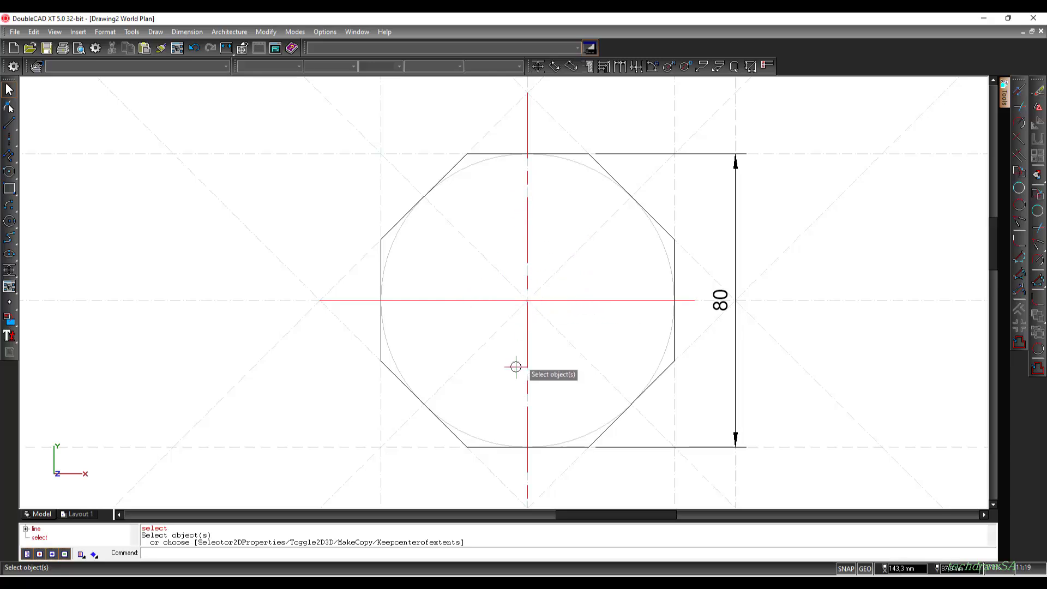
Step: Shorten both ends of the vertical centre line so it projects only slightly past the octagon, about 91 mm long overall
{"action": "left_click", "coordinate": [1019, 90]}
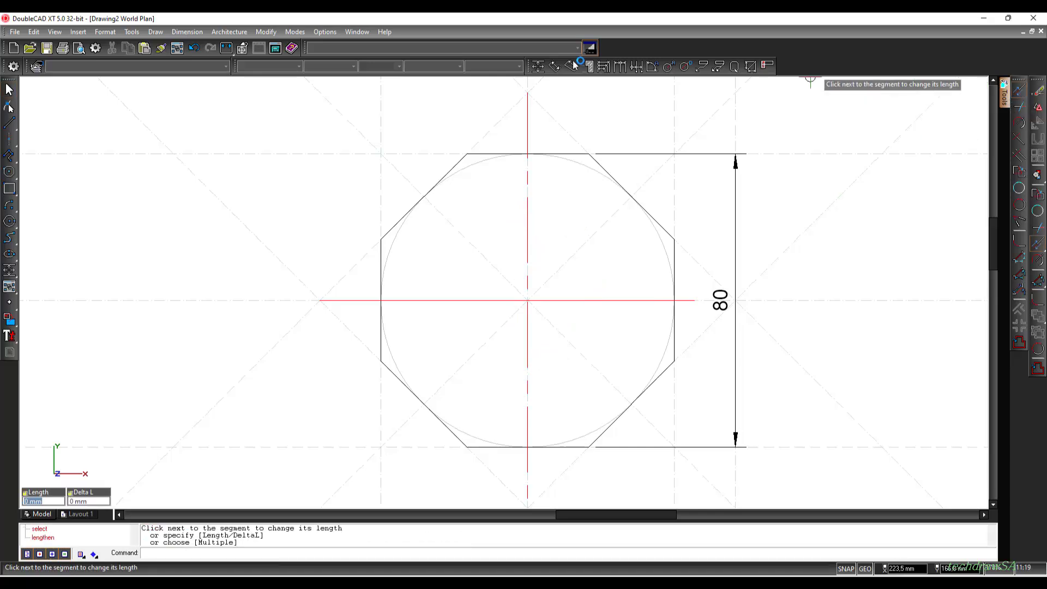
{"action": "left_click", "coordinate": [525, 103]}
{"action": "left_click", "coordinate": [553, 132]}
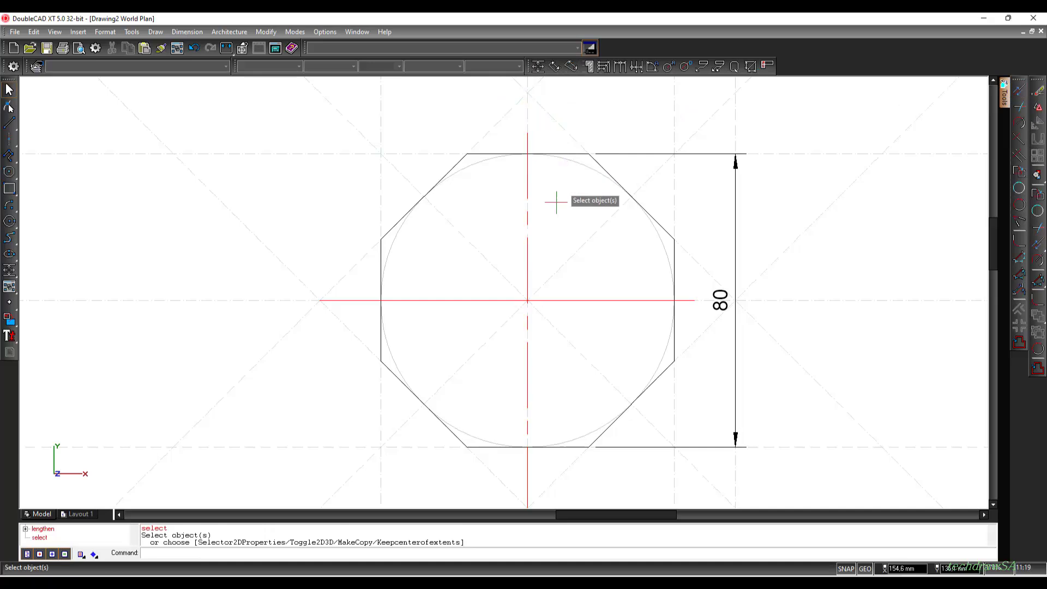
{"action": "left_click", "coordinate": [527, 481]}
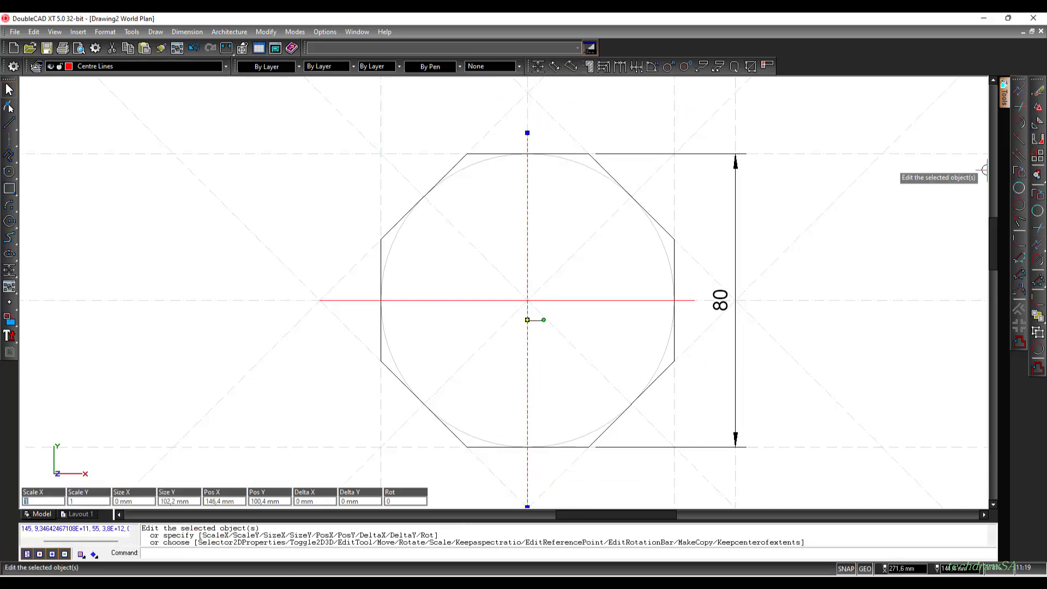
{"action": "left_click", "coordinate": [1018, 92]}
{"action": "left_click", "coordinate": [527, 491]}
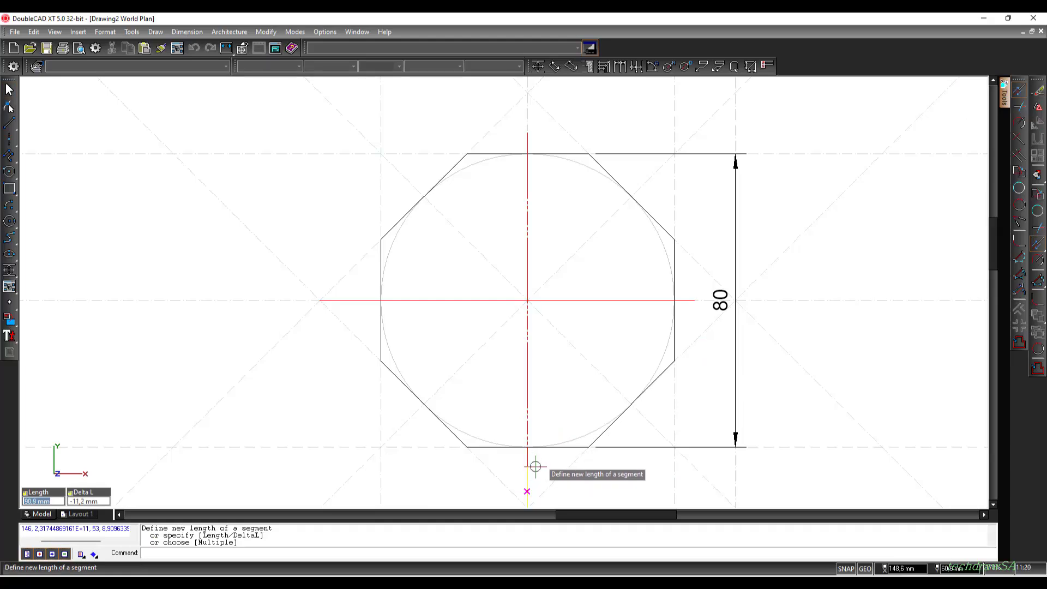
{"action": "left_click", "coordinate": [535, 467]}
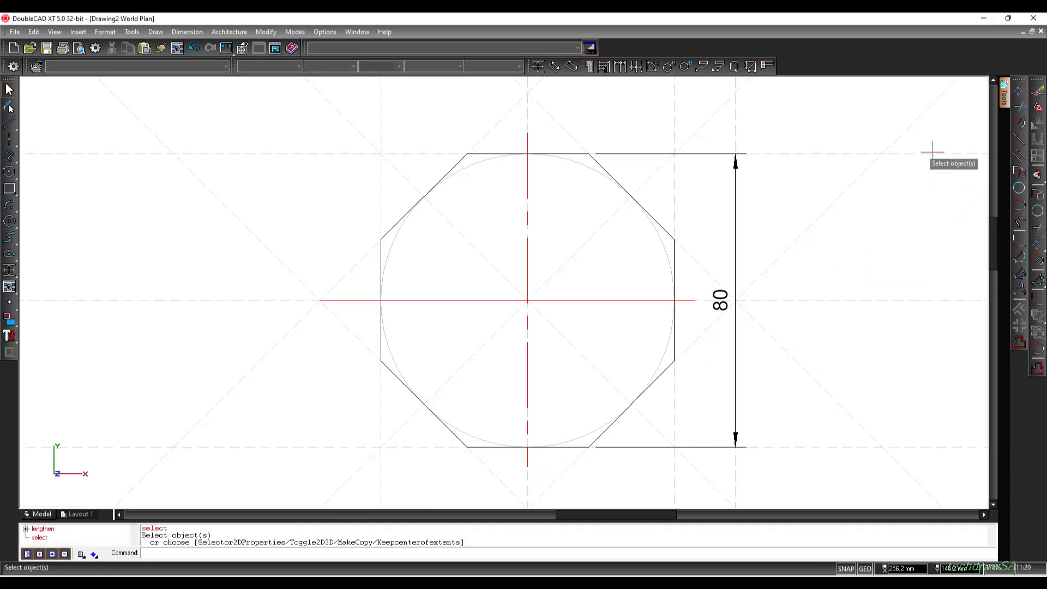
Step: Shorten the left end of the horizontal centre line to bring its overall length to about 92 mm
{"action": "left_click", "coordinate": [1020, 91]}
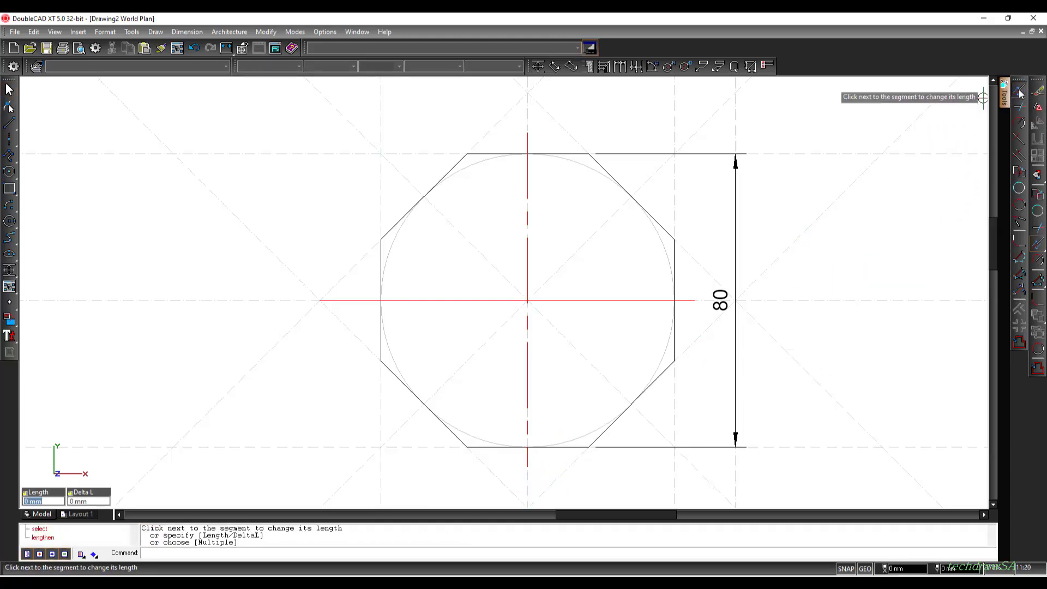
{"action": "left_click", "coordinate": [319, 300]}
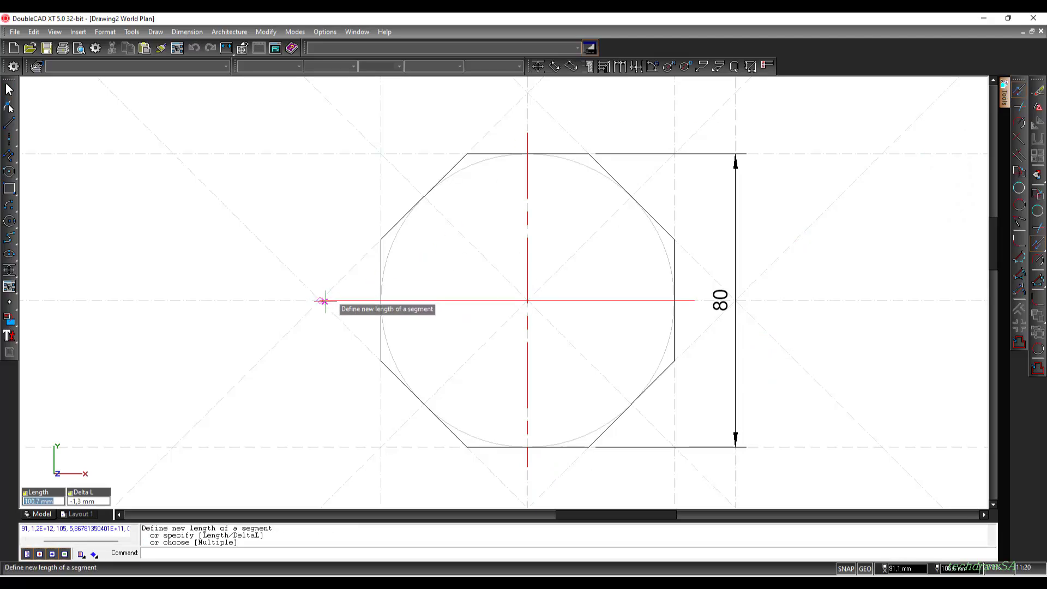
{"action": "left_click", "coordinate": [355, 284]}
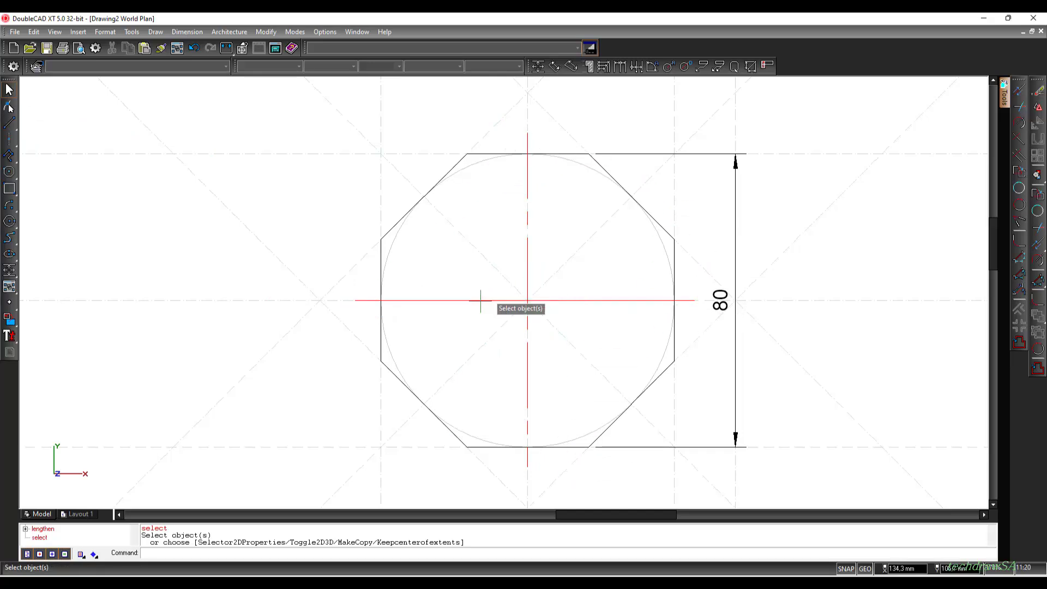
Step: Set the pen pattern of the octagon's horizontal centre line to CENTER in its properties
{"action": "left_click", "coordinate": [441, 300]}
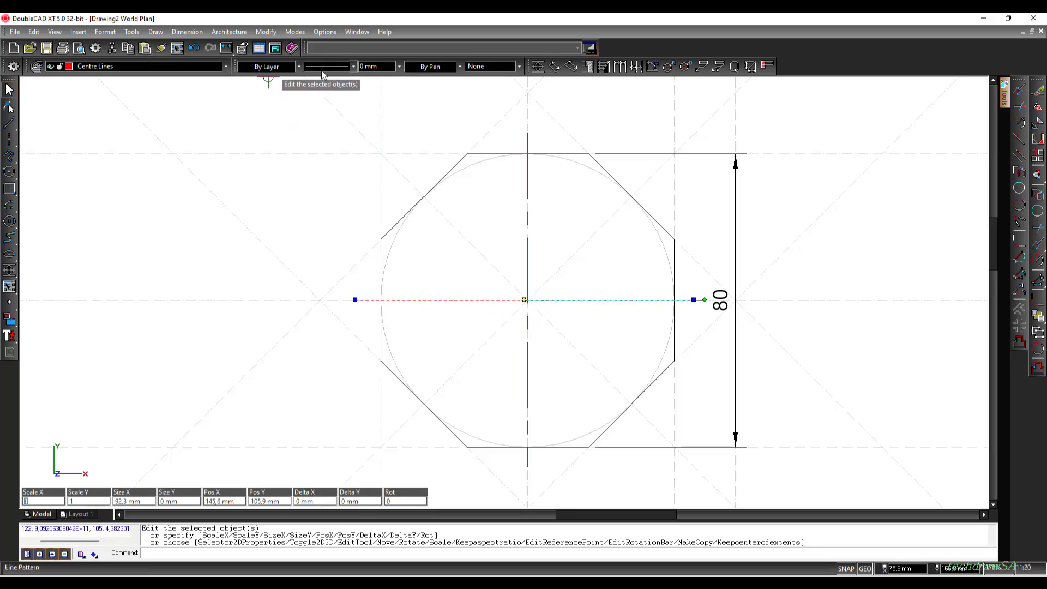
{"action": "left_click", "coordinate": [352, 66]}
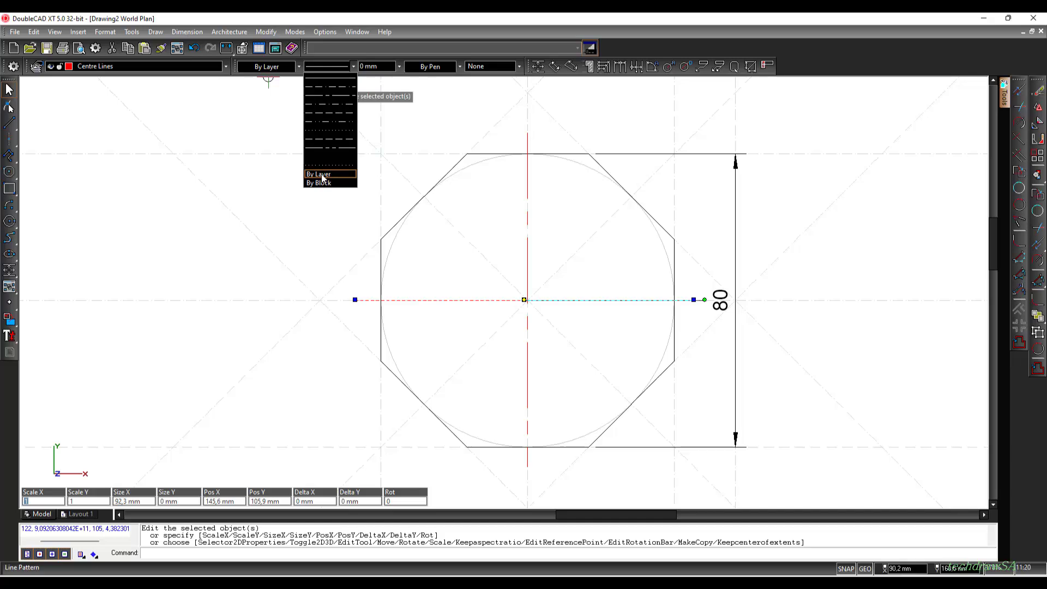
{"action": "left_click", "coordinate": [817, 59]}
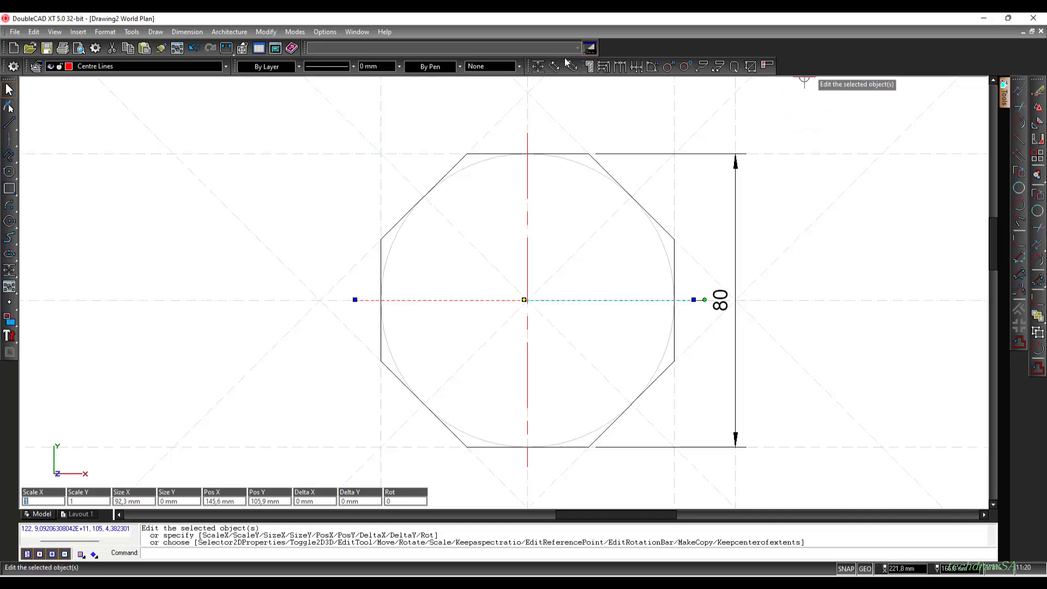
{"action": "right_click", "coordinate": [521, 301]}
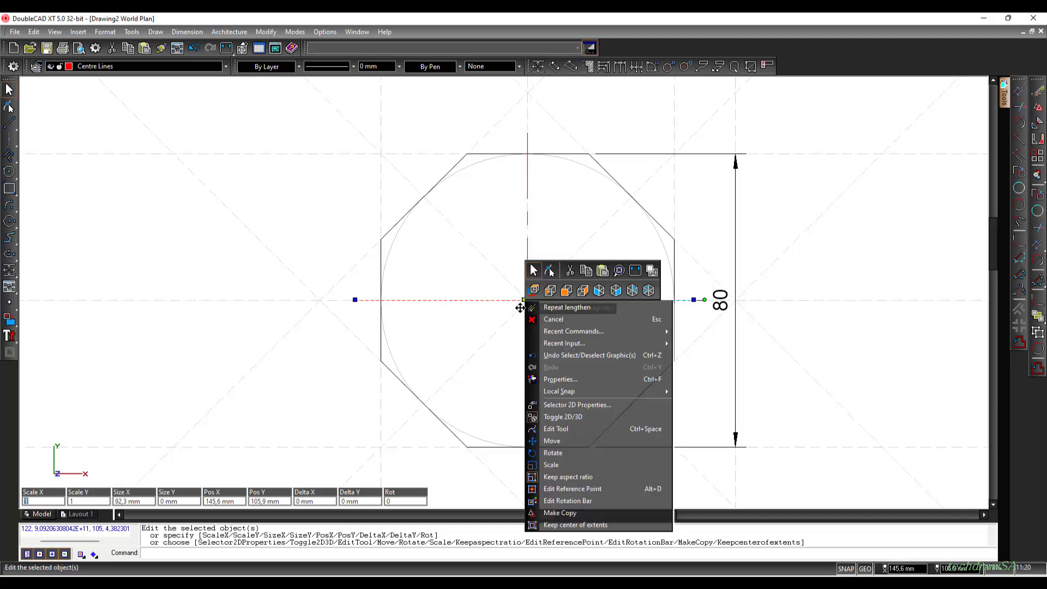
{"action": "left_click", "coordinate": [566, 379]}
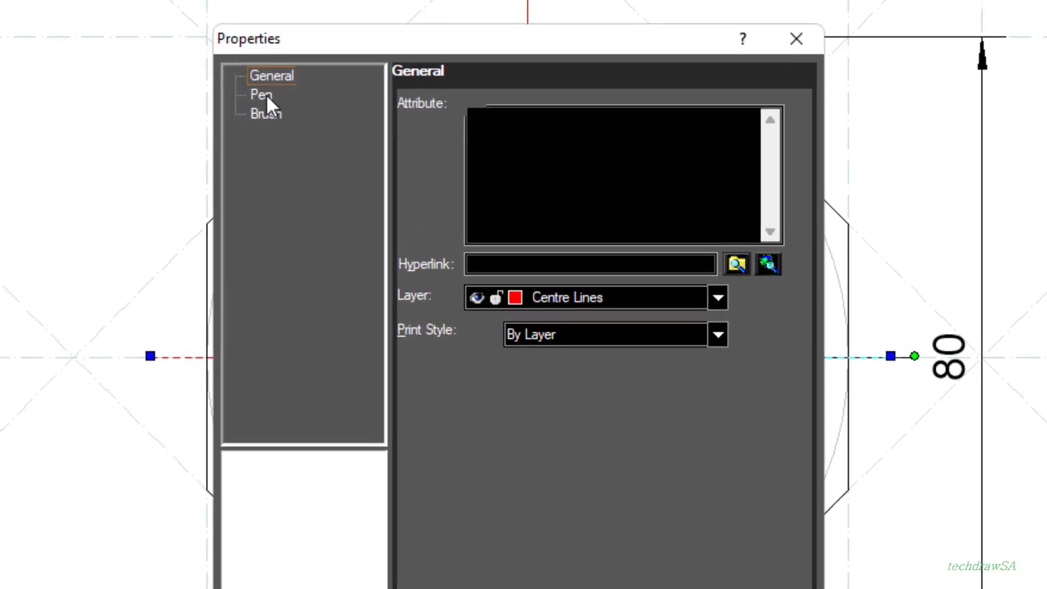
{"action": "left_click", "coordinate": [265, 94]}
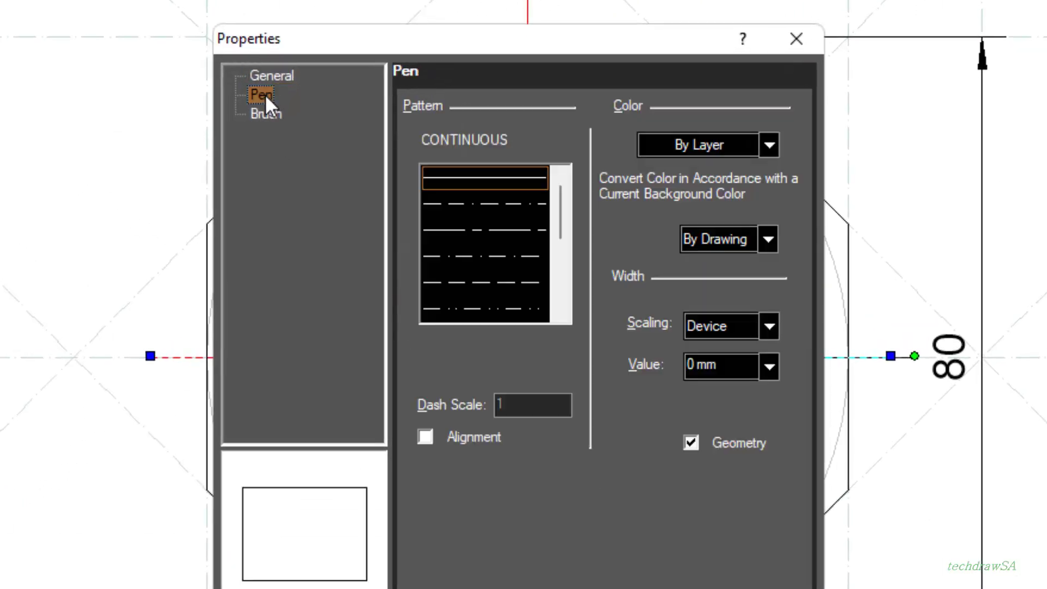
{"action": "left_click", "coordinate": [499, 229]}
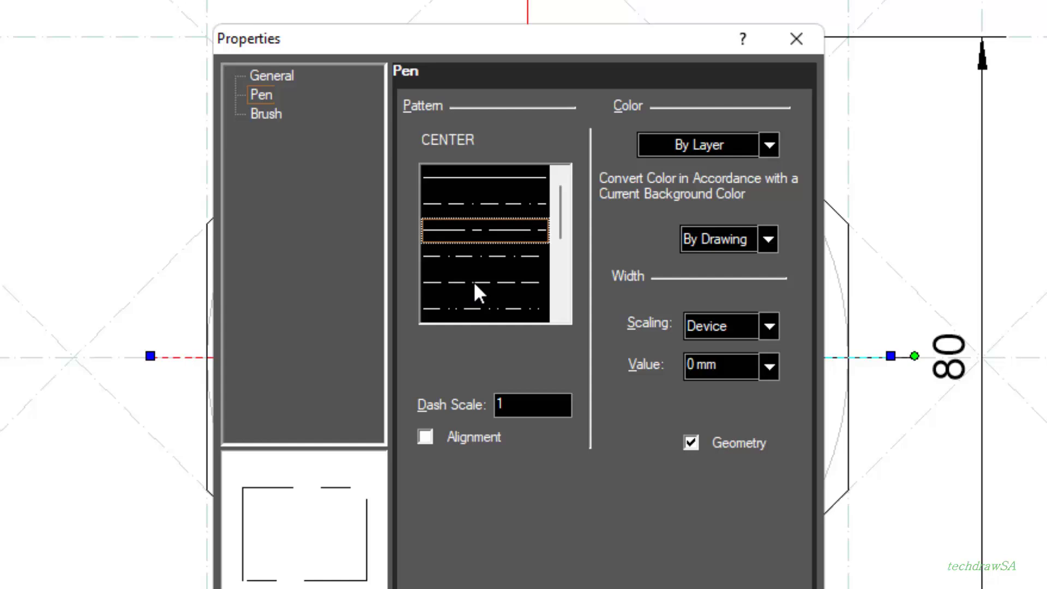
{"action": "left_click_drag", "start_coordinate": [563, 214], "coordinate": [563, 175]}
Step: Turn on pattern alignment for the horizontal centre line, set its dash scale to .2 and apply the properties
{"action": "left_click", "coordinate": [429, 439]}
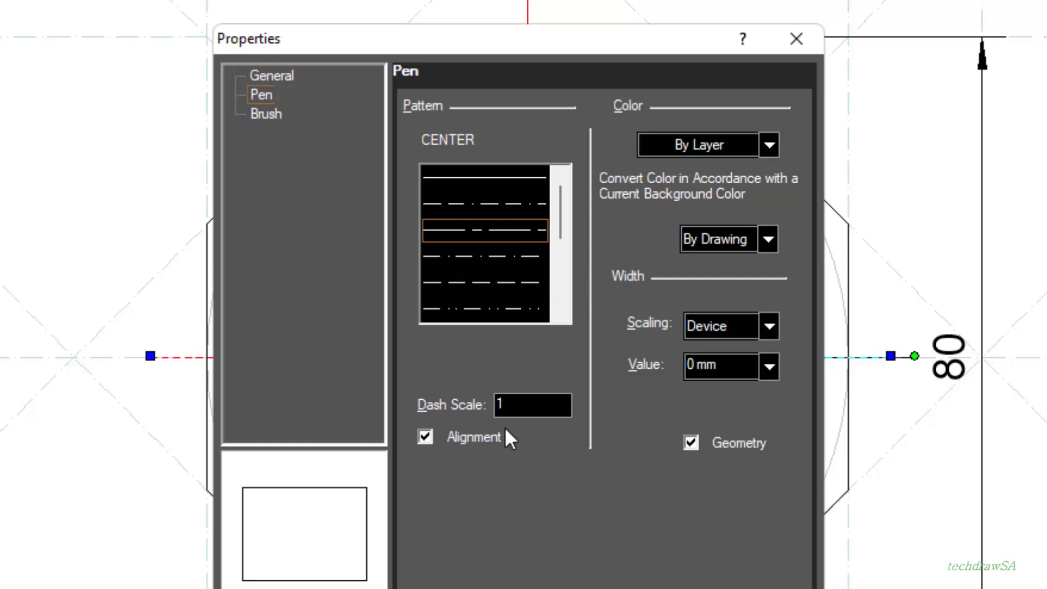
{"action": "left_click_drag", "start_coordinate": [531, 407], "coordinate": [468, 407]}
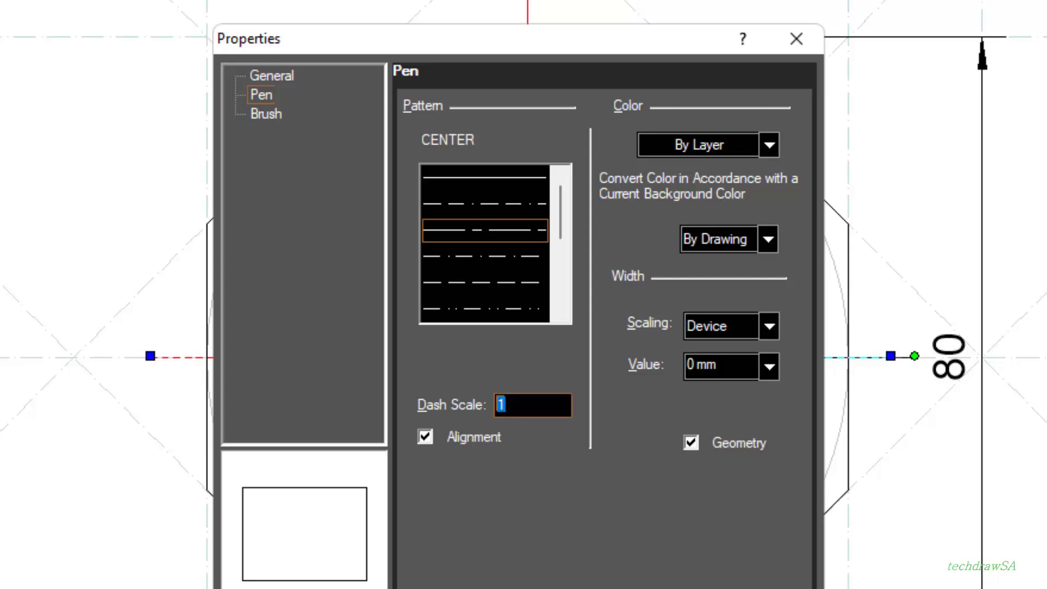
{"action": "type", "text": ".2"}
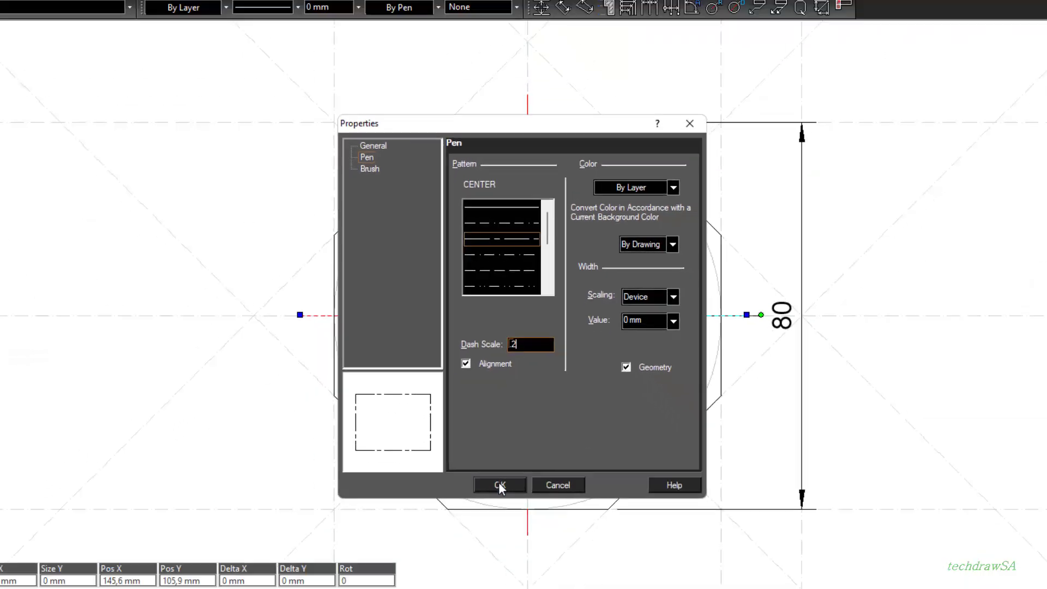
{"action": "left_click", "coordinate": [498, 484]}
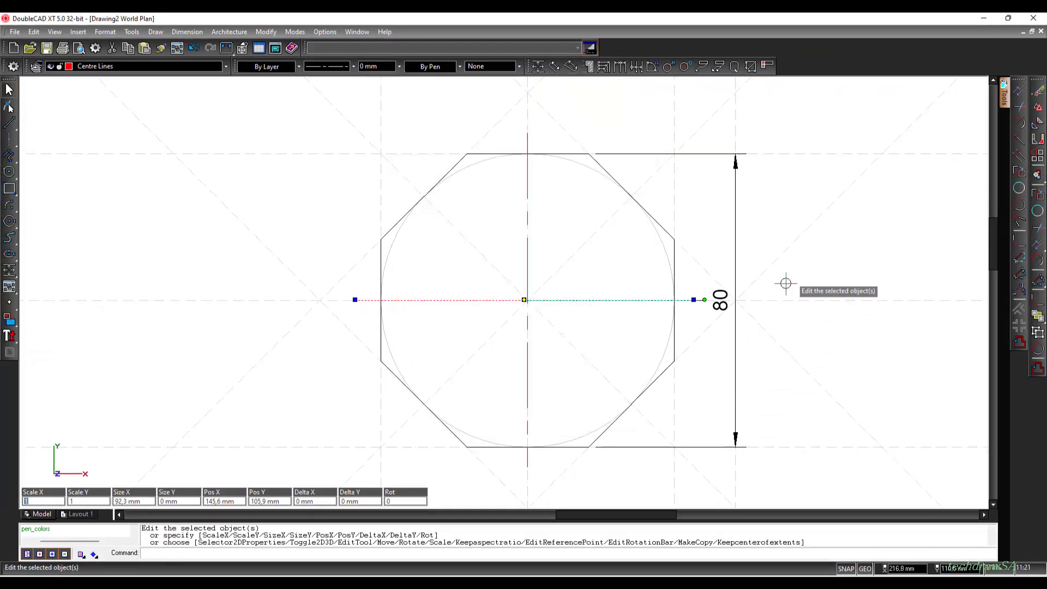
{"action": "key", "text": "Escape"}
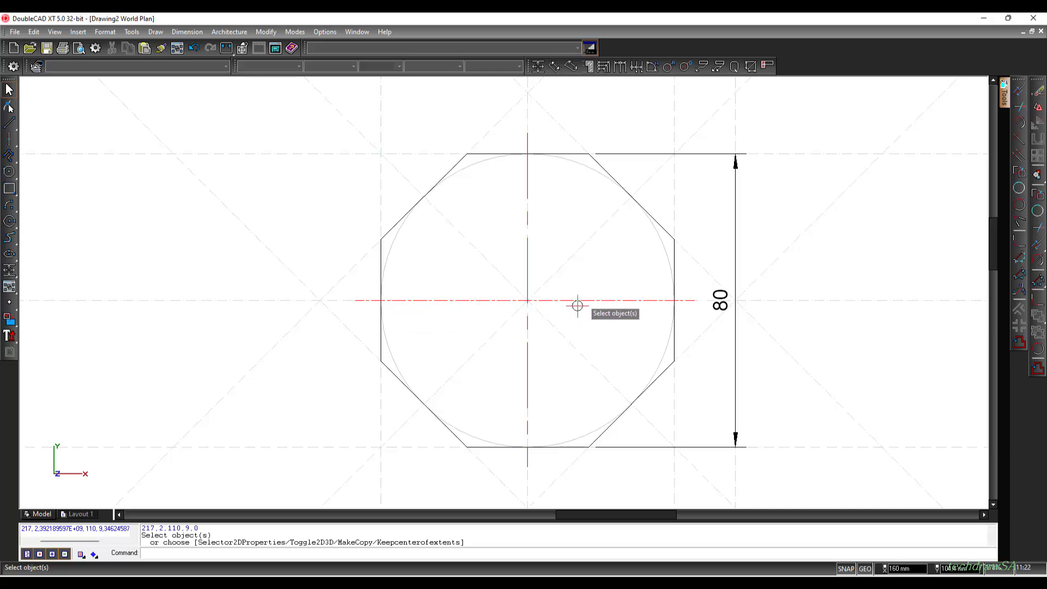
Step: Give the vertical centre line the CENTER pen pattern with alignment on and a dash scale of .2
{"action": "double_click", "coordinate": [527, 252]}
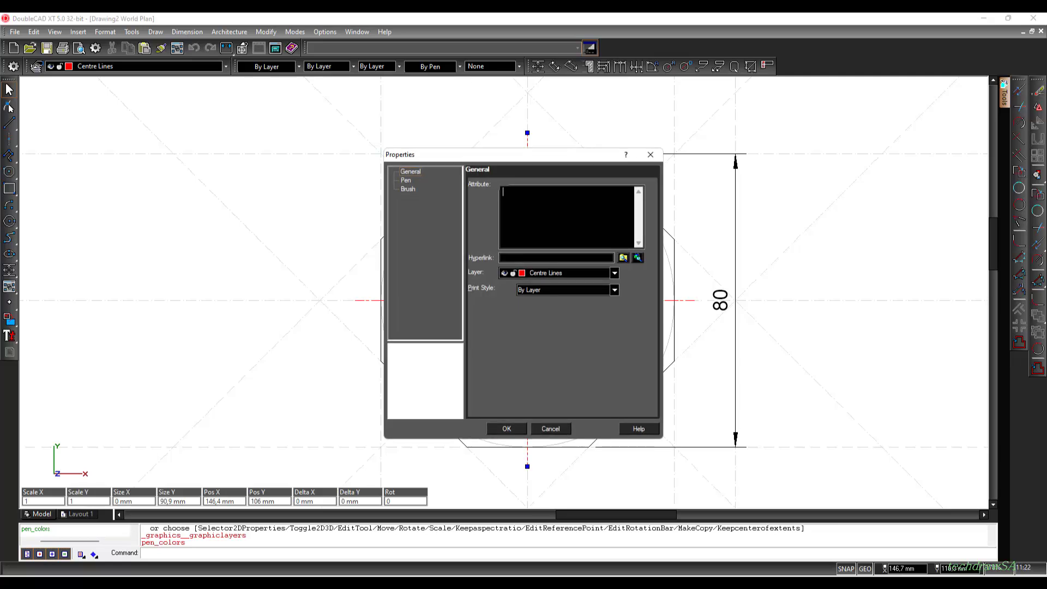
{"action": "left_click", "coordinate": [406, 181]}
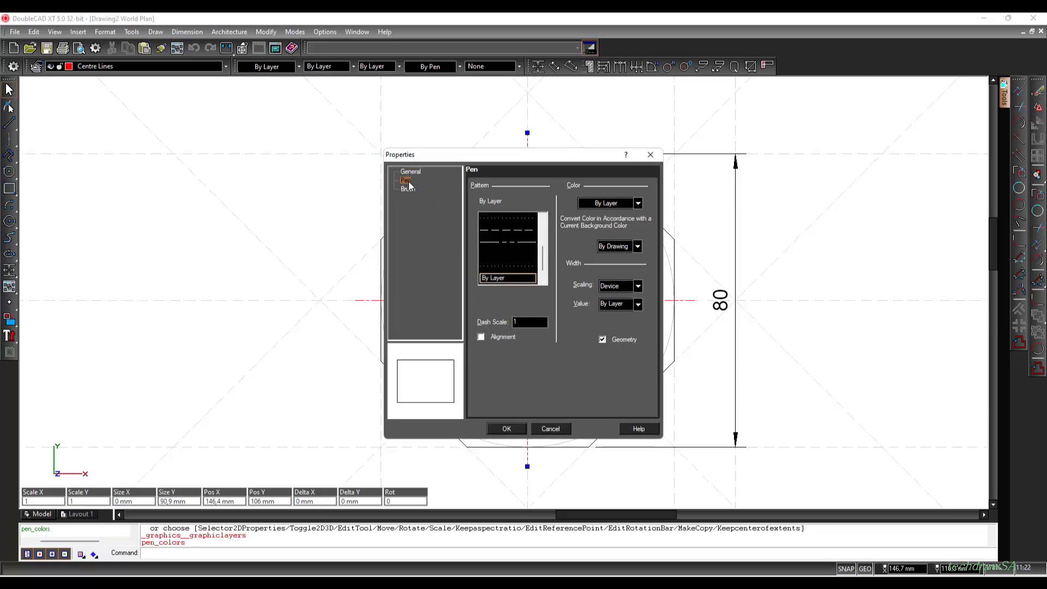
{"action": "left_click_drag", "start_coordinate": [544, 256], "coordinate": [542, 220]}
{"action": "left_click", "coordinate": [507, 242]}
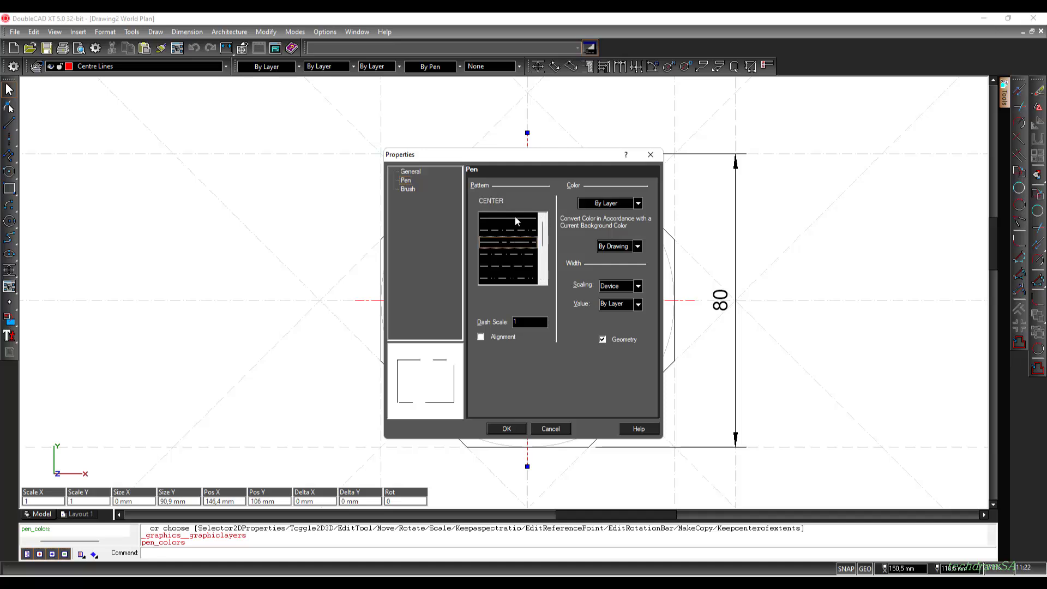
{"action": "left_click", "coordinate": [497, 337]}
{"action": "key", "text": "shift+Tab"}
{"action": "type", "text": "2"}
{"action": "left_click", "coordinate": [515, 428]}
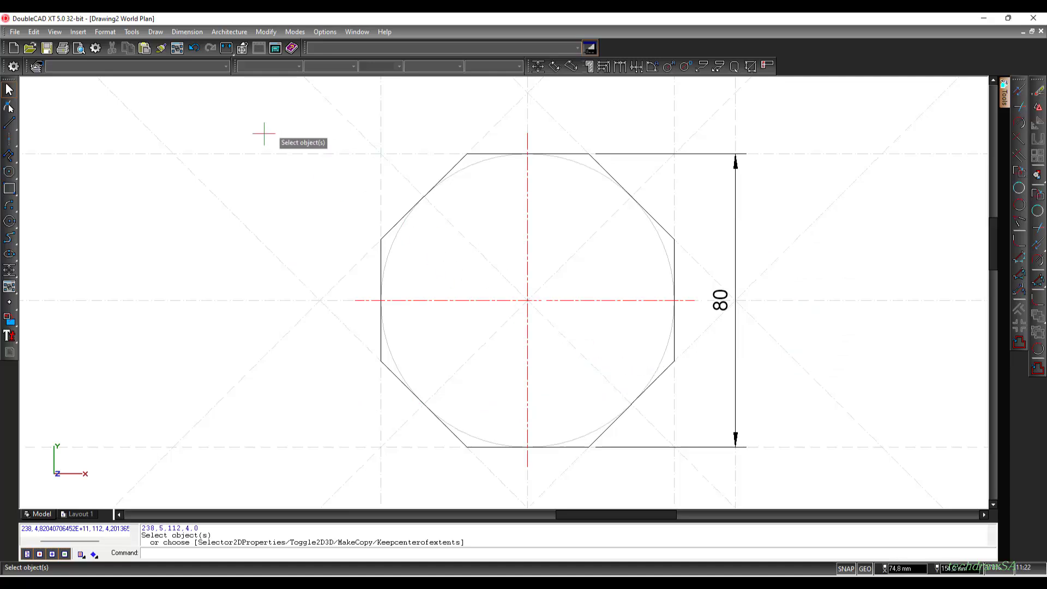
Step: Fit the whole drawing in view and clear all construction geometry from it
{"action": "left_click", "coordinate": [227, 48]}
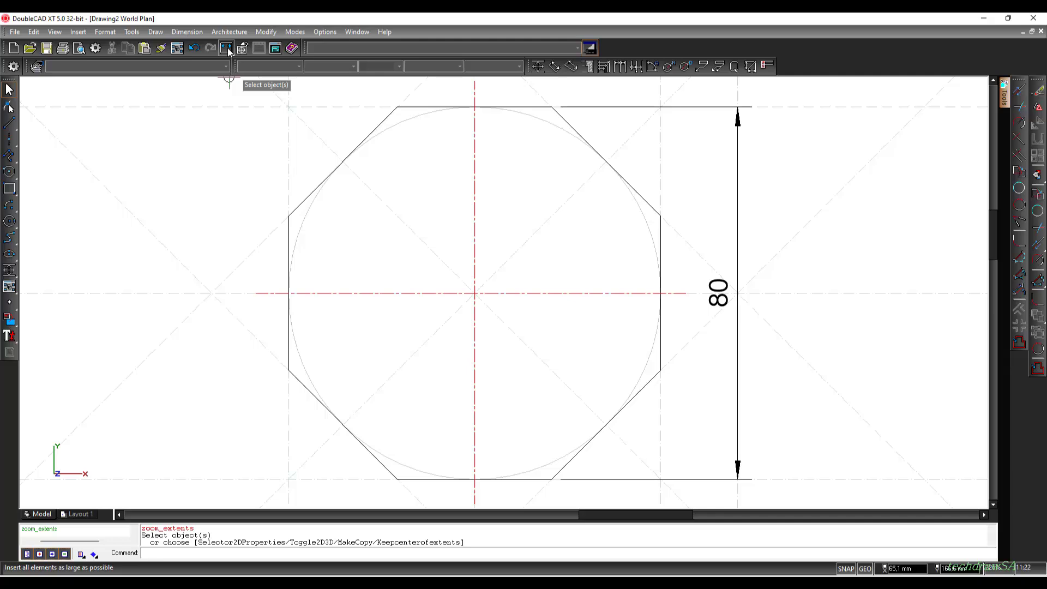
{"action": "left_click", "coordinate": [34, 32]}
{"action": "mouse_move", "coordinate": [67, 118]}
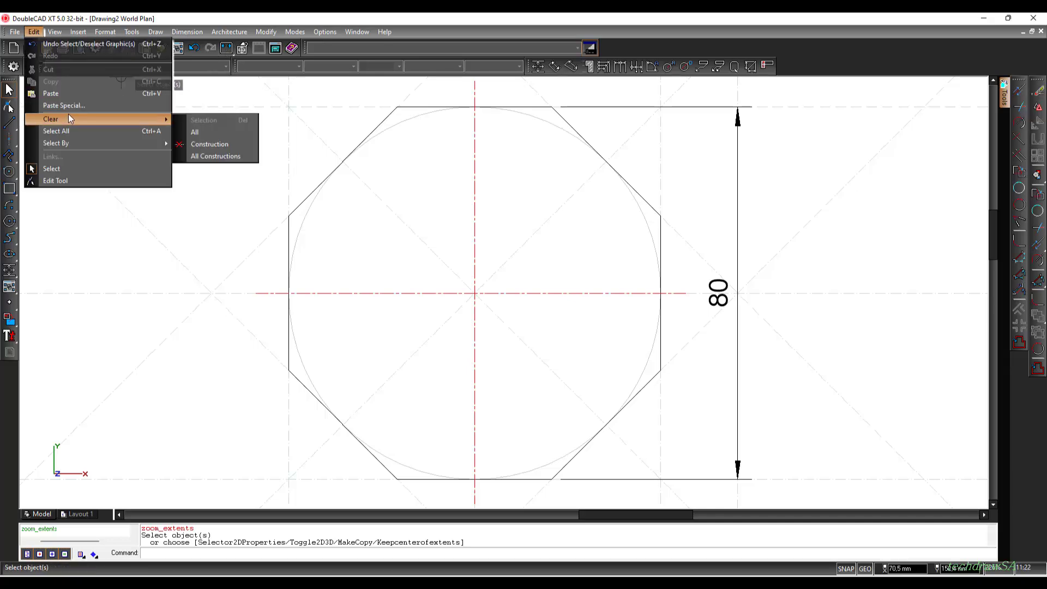
{"action": "left_click", "coordinate": [210, 156]}
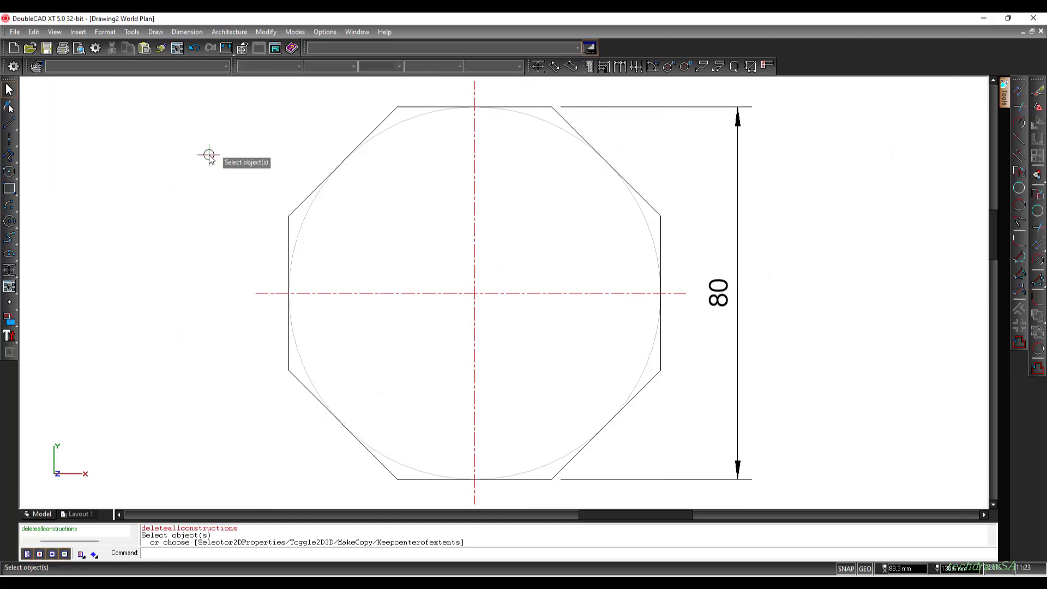